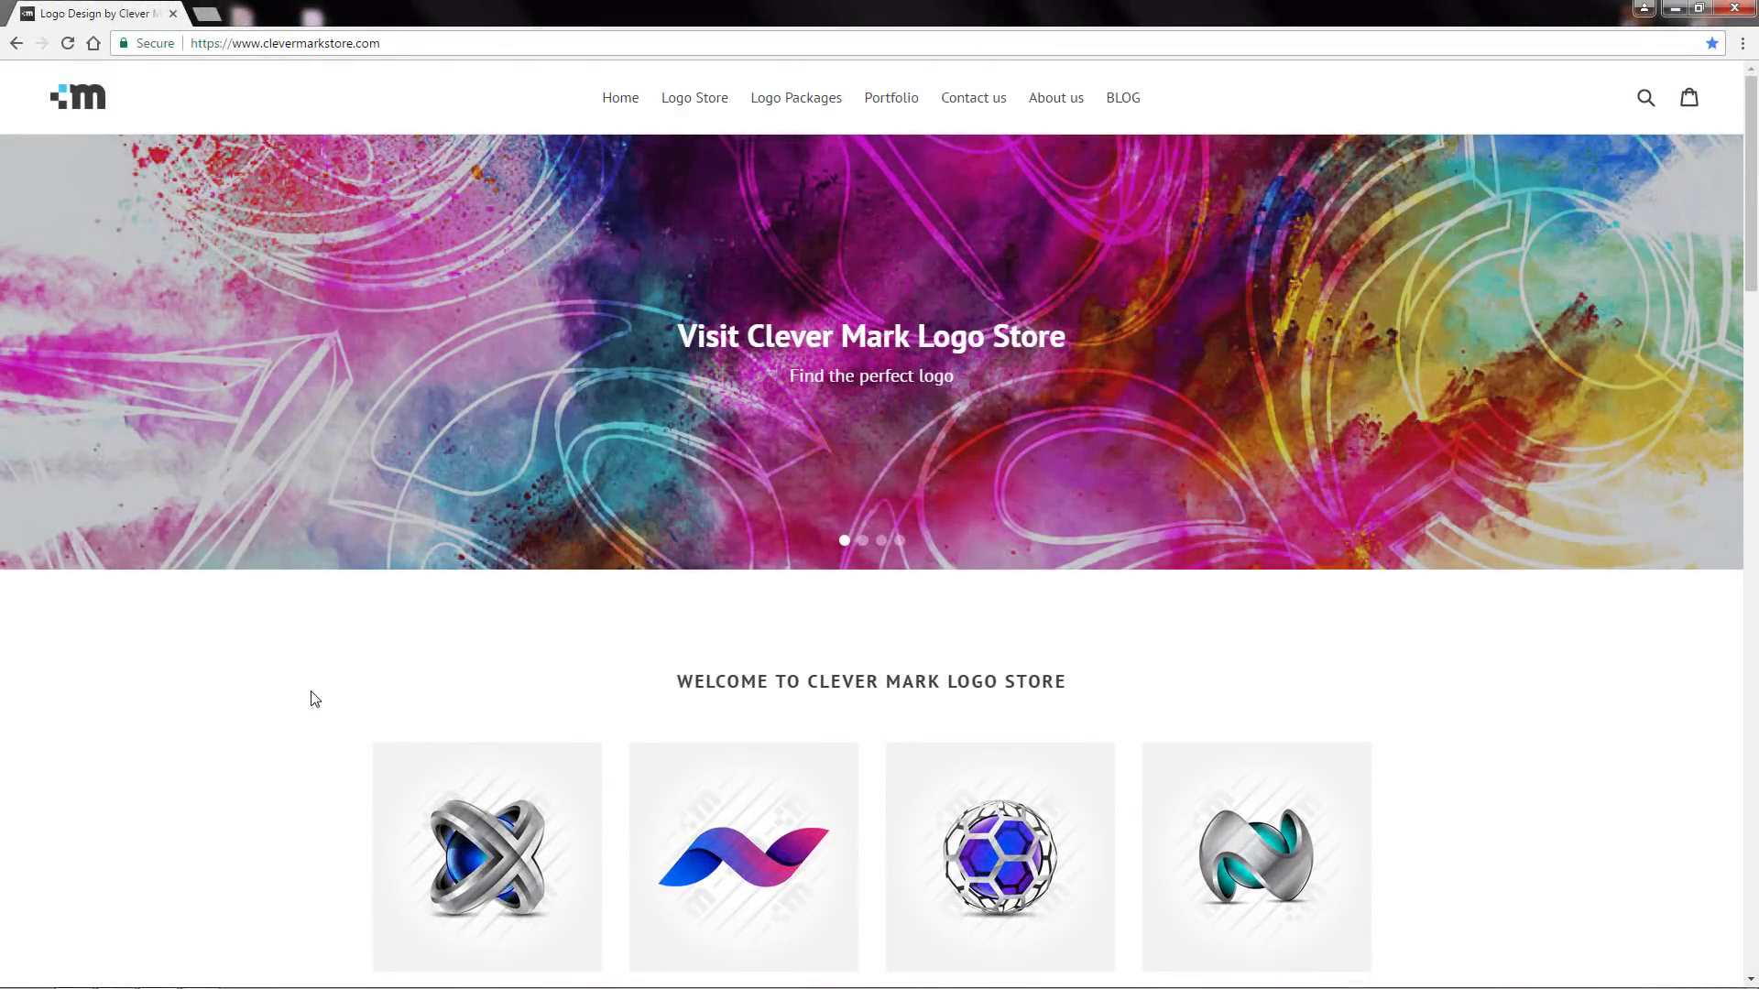
- Add the pink version of the 3D Logo Design Transparent Sphere ($9.90) to the cart
scroll(313, 694, down, 1)
scroll(312, 695, down, 7)
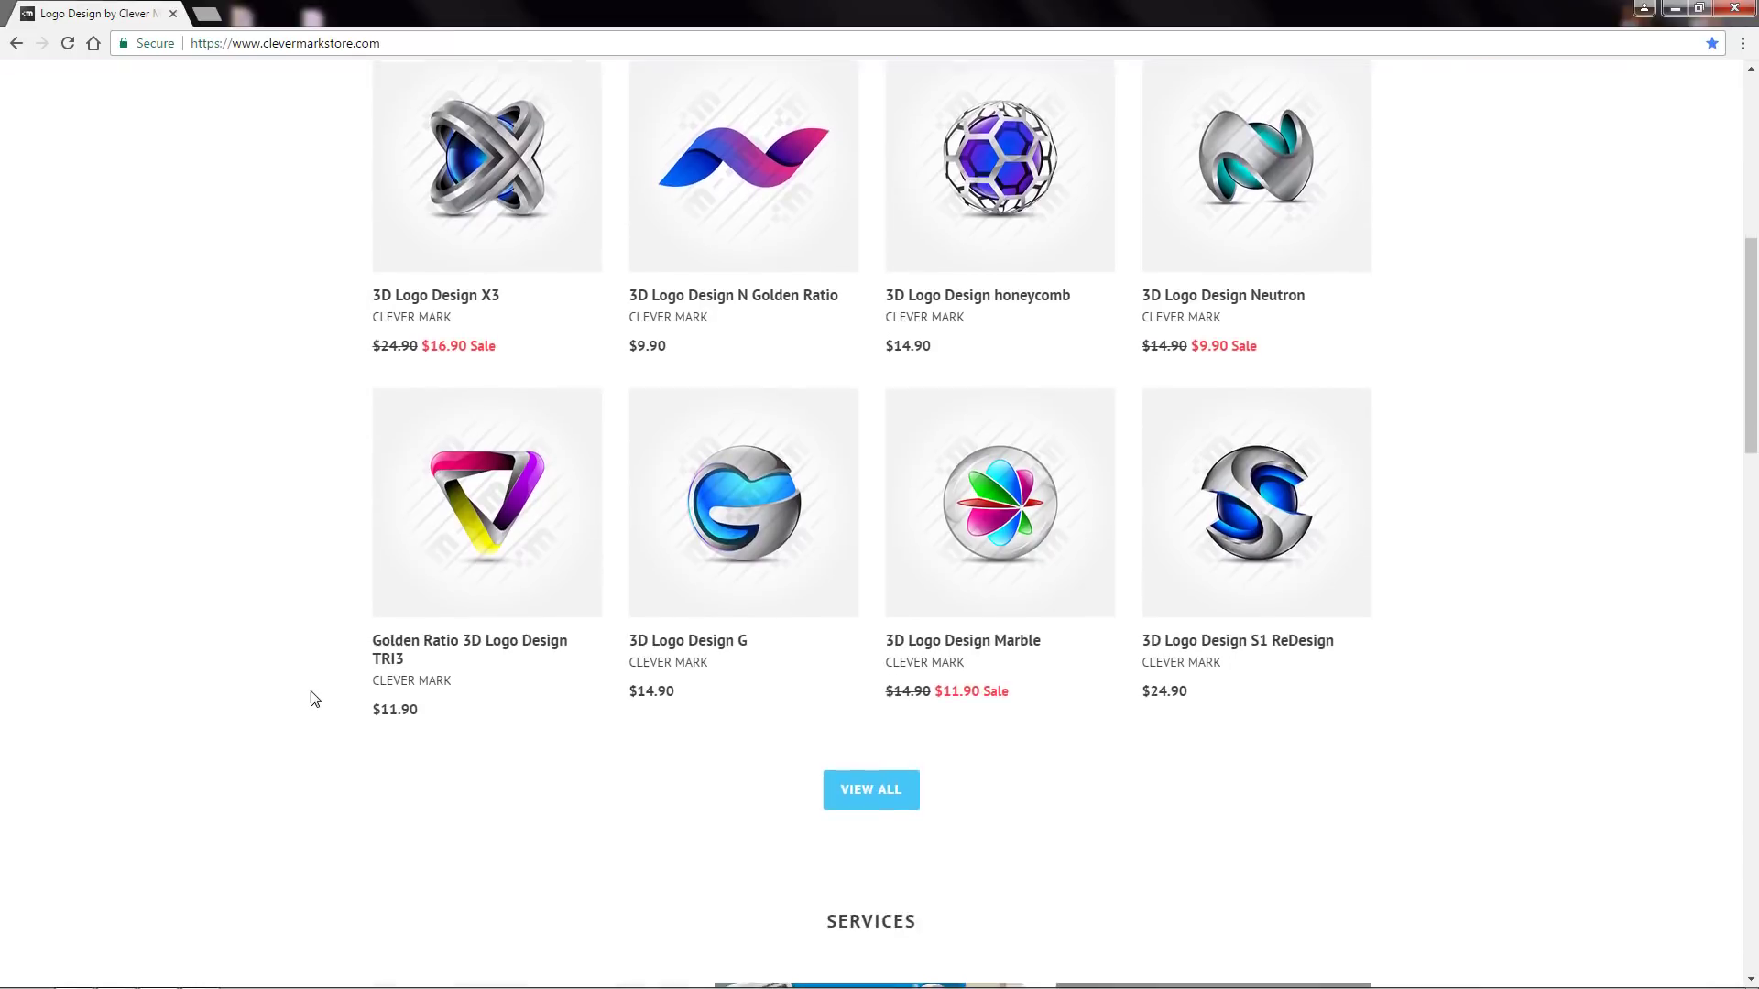
scroll(312, 698, down, 5)
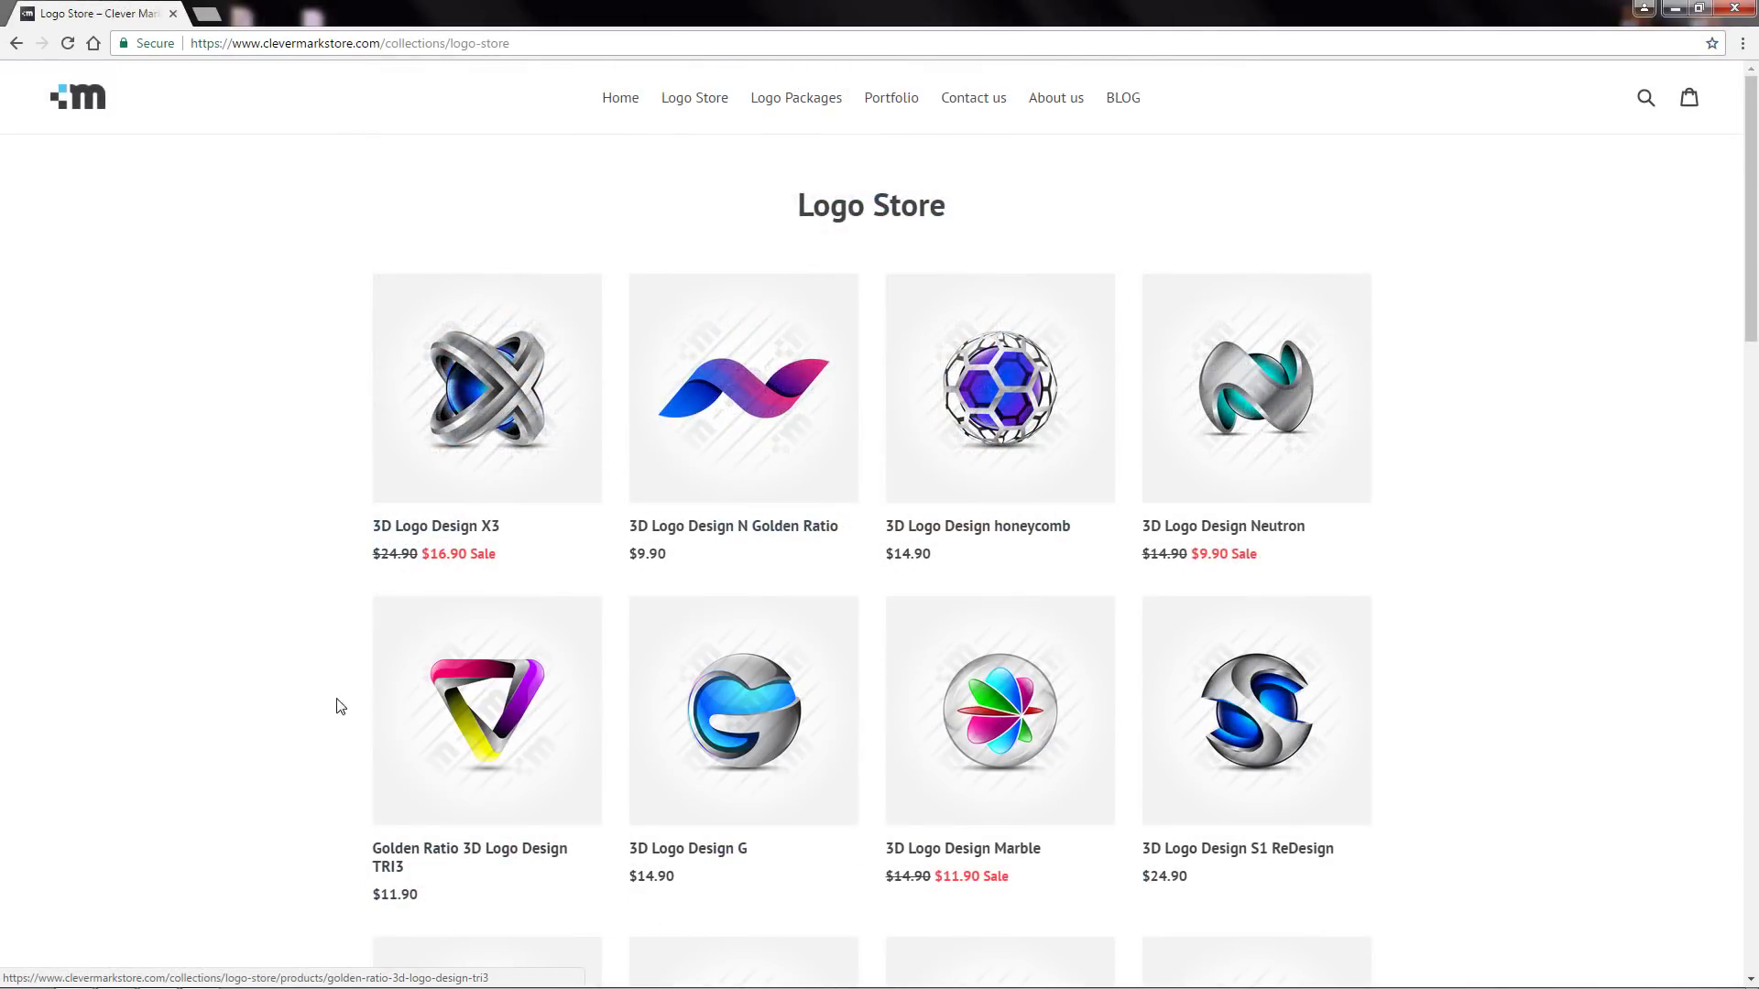
scroll(286, 730, down, 3)
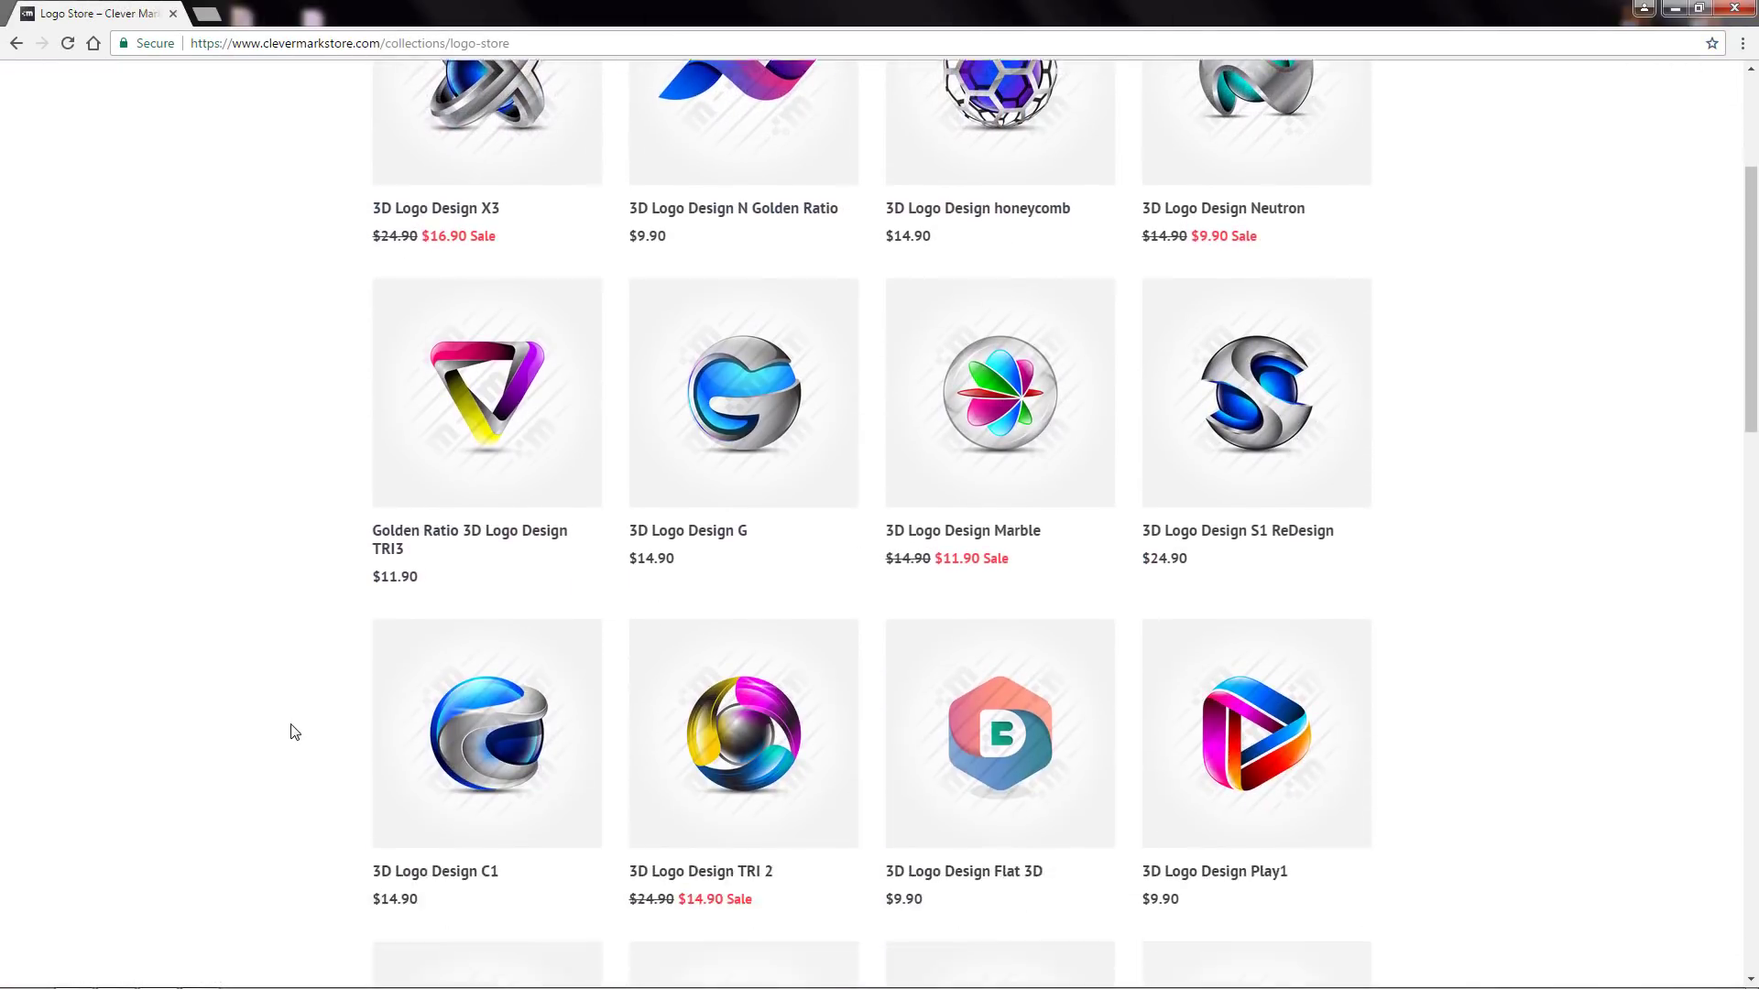
scroll(294, 731, down, 8)
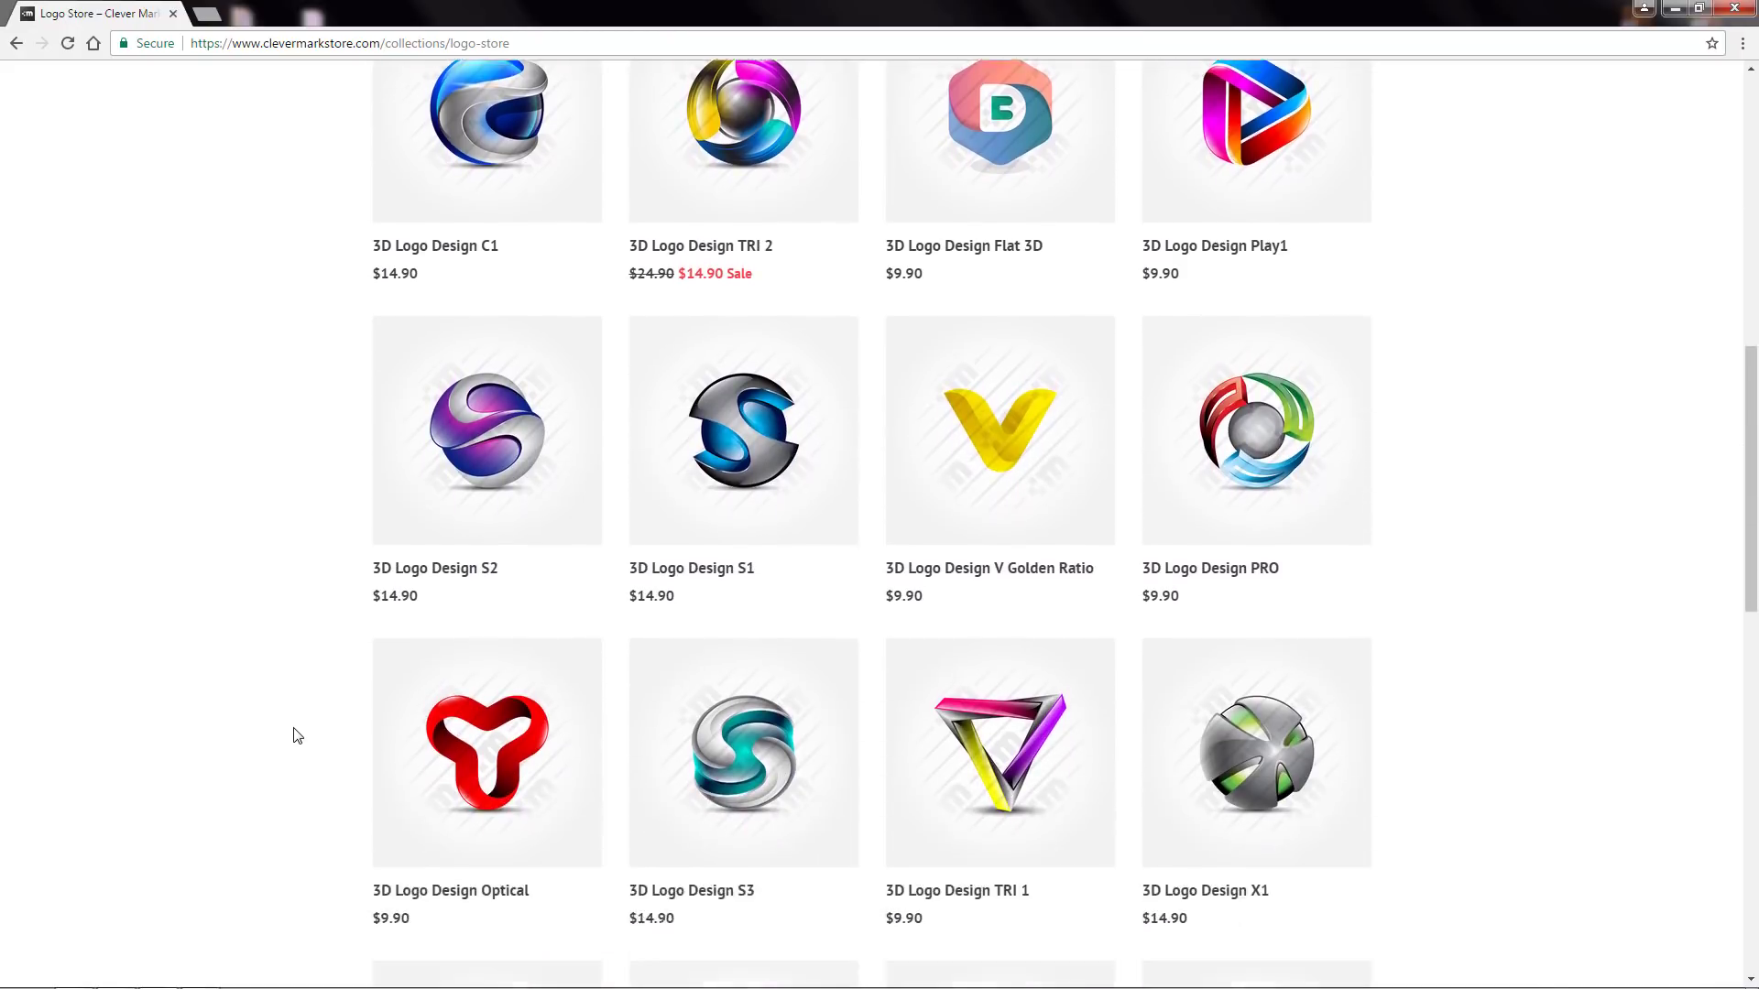
scroll(294, 737, down, 8)
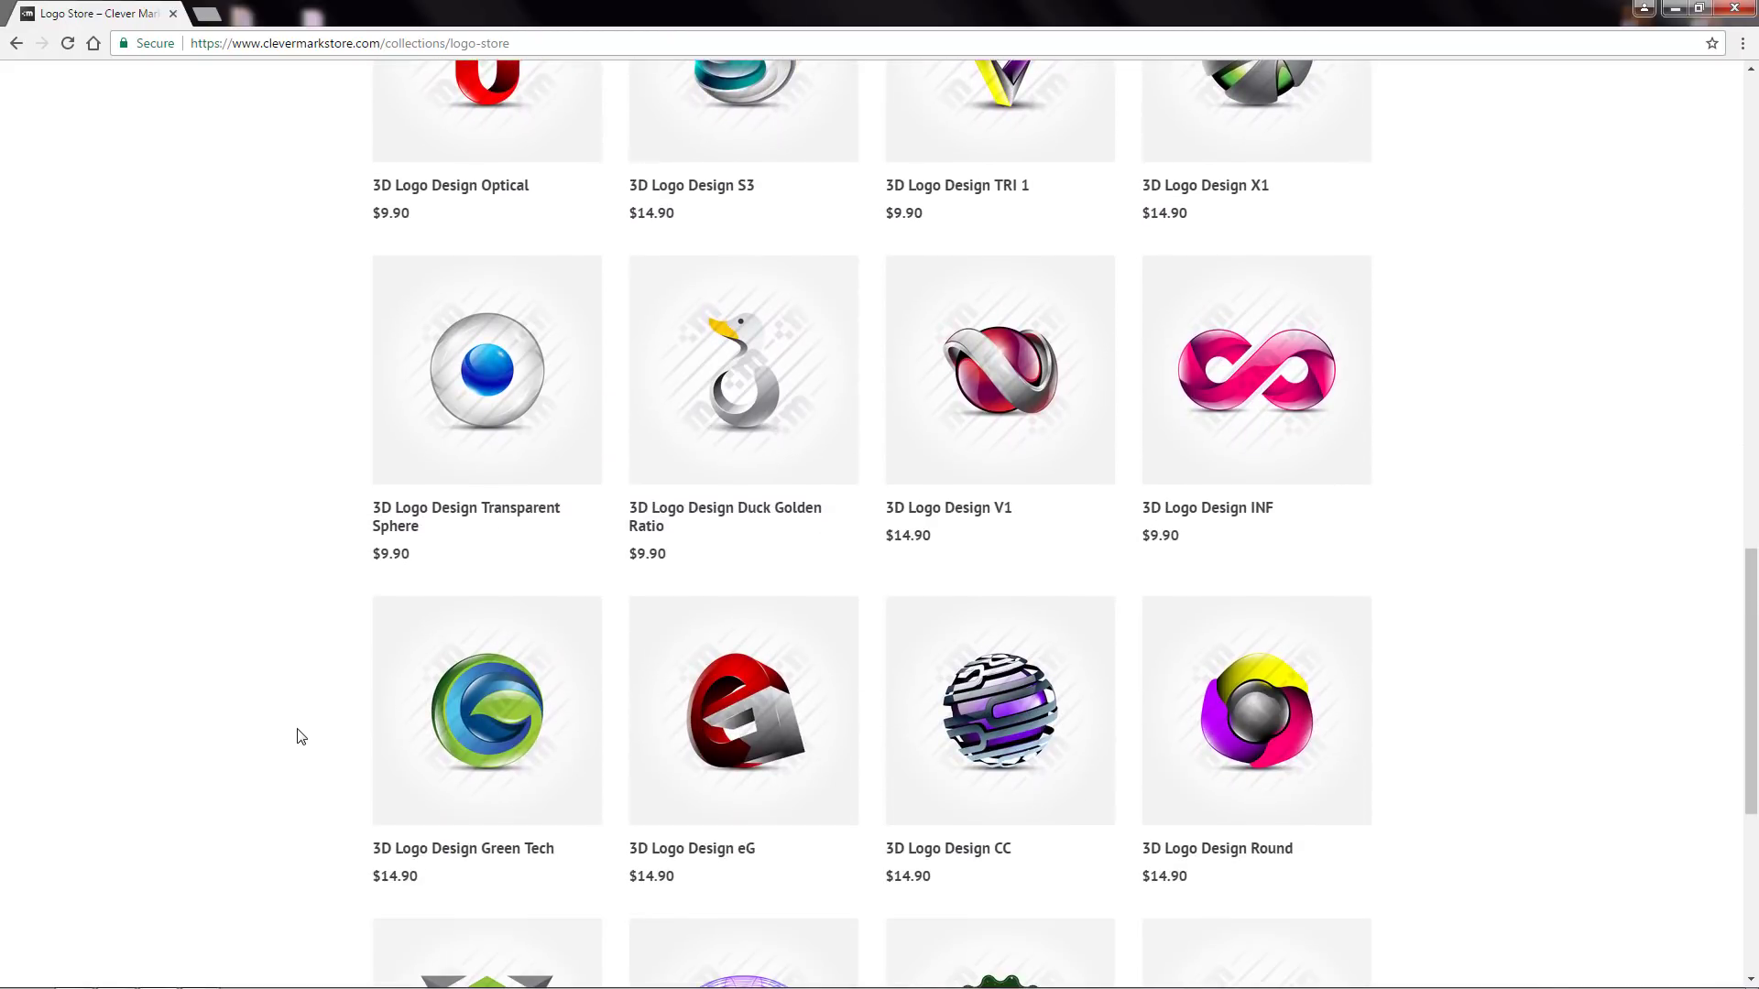
click(484, 219)
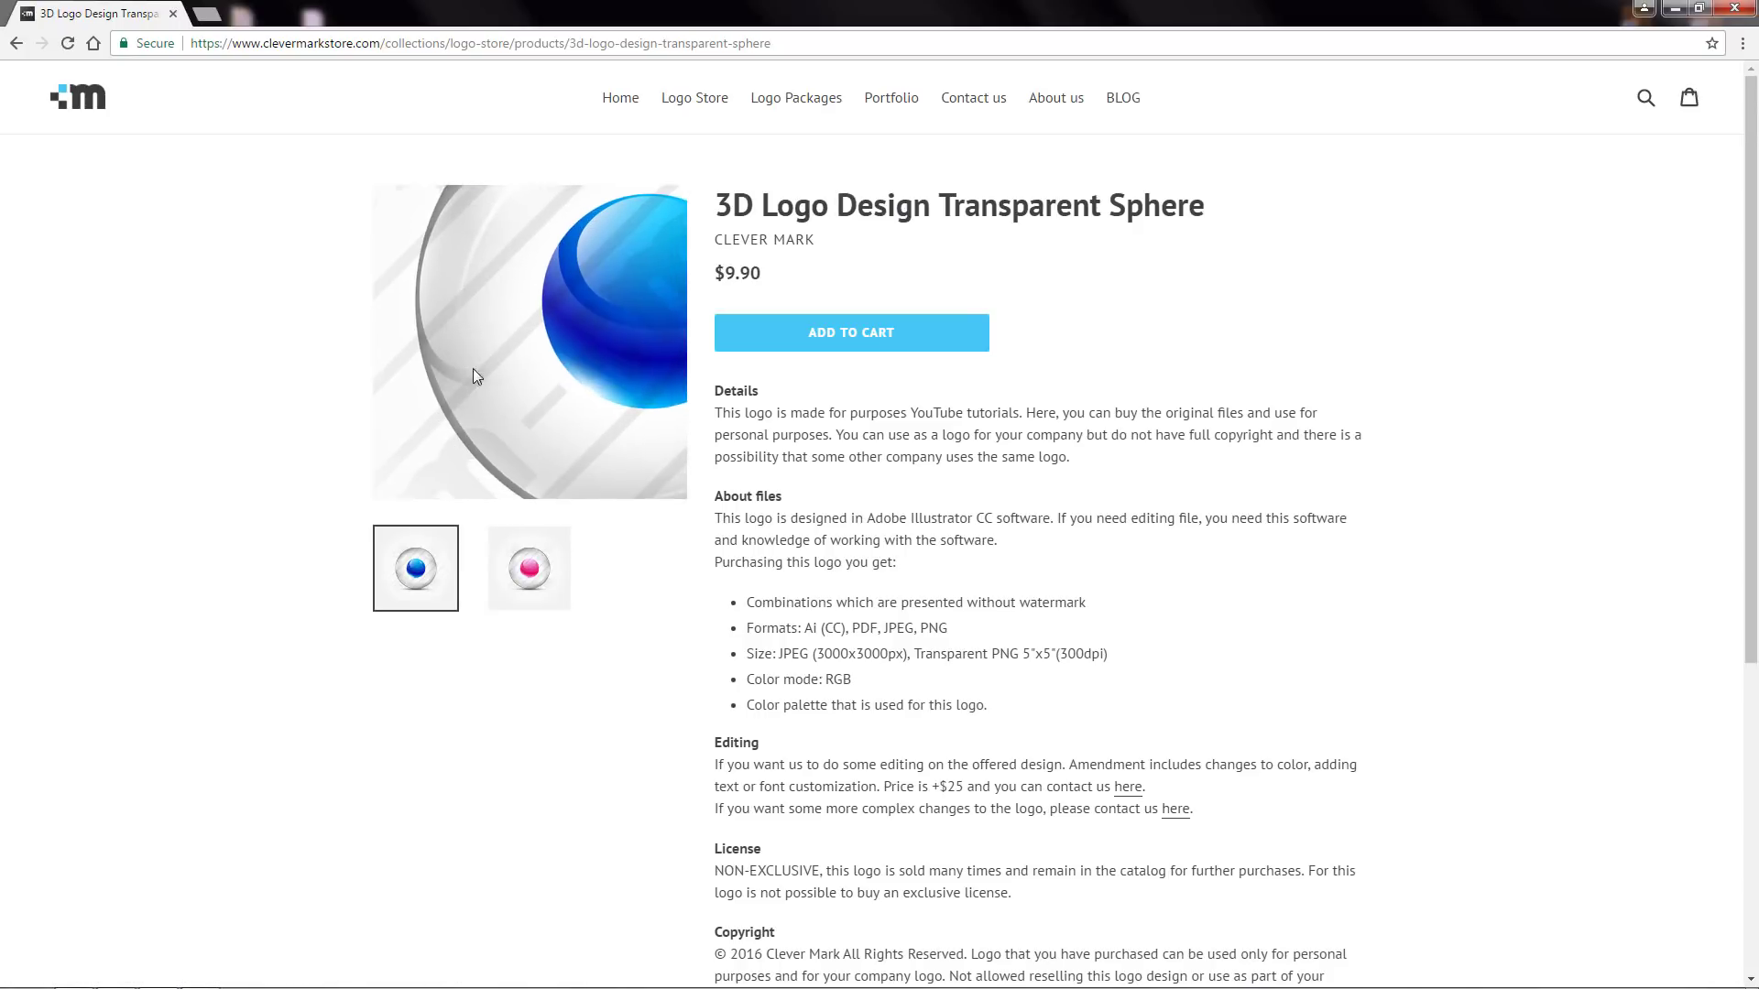
click(529, 568)
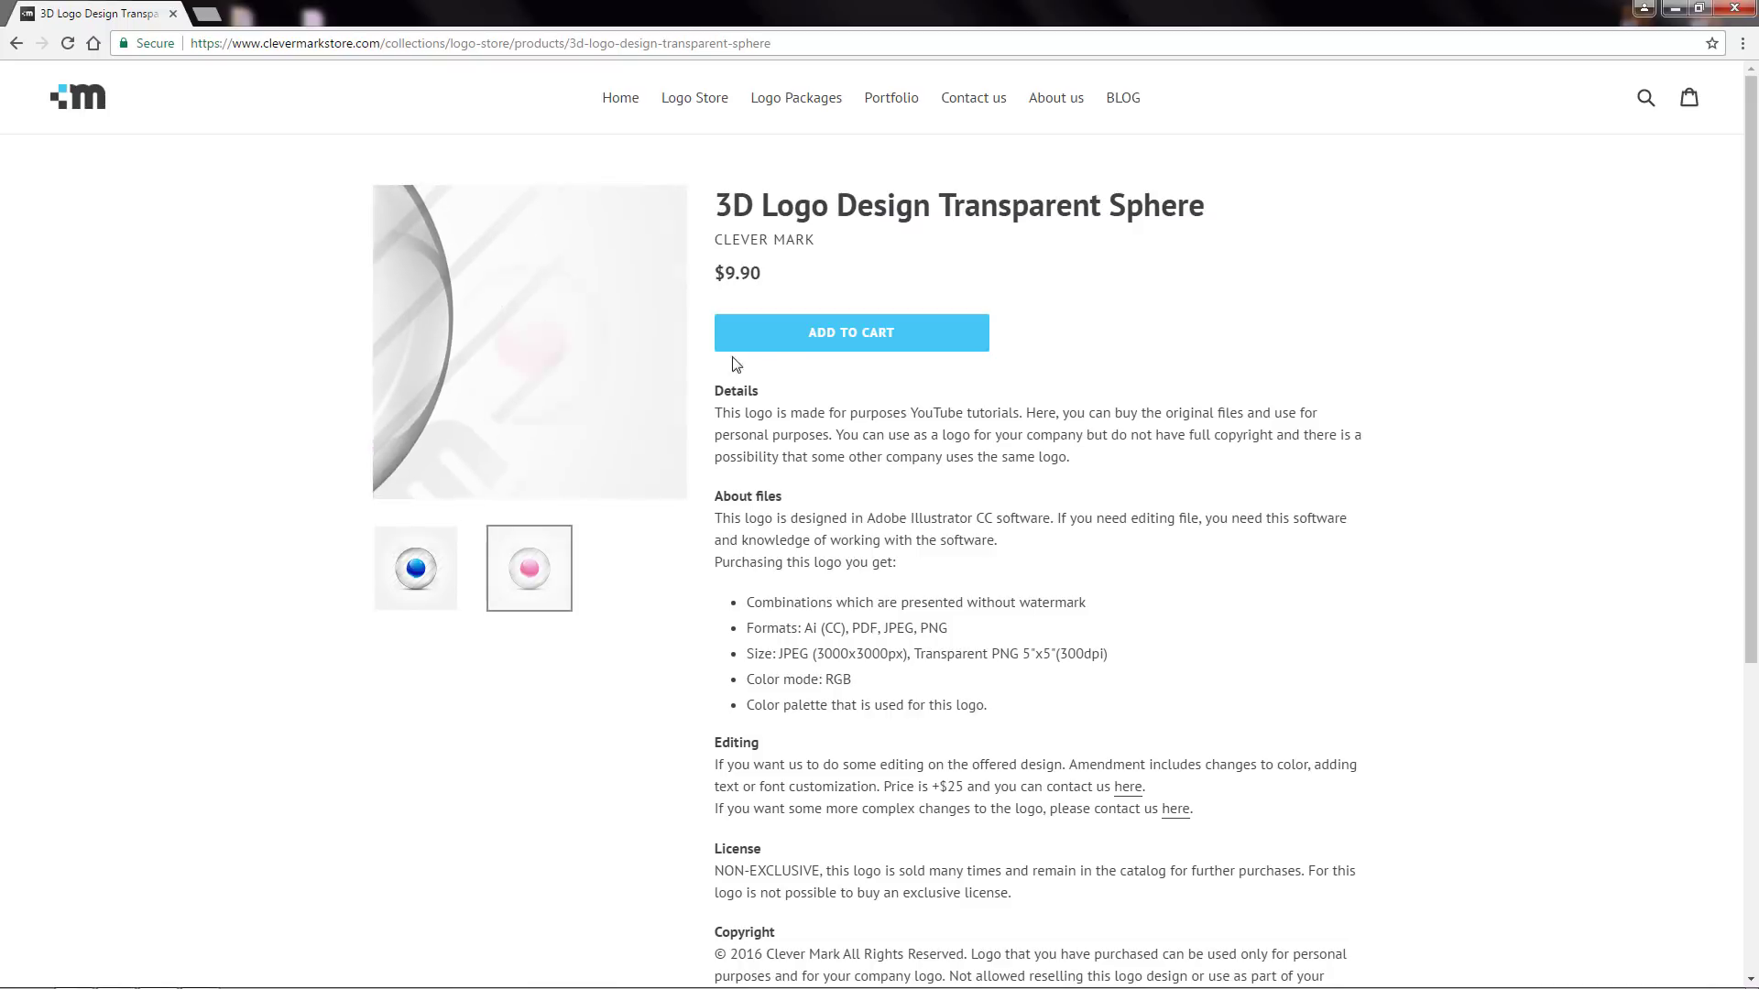
click(840, 341)
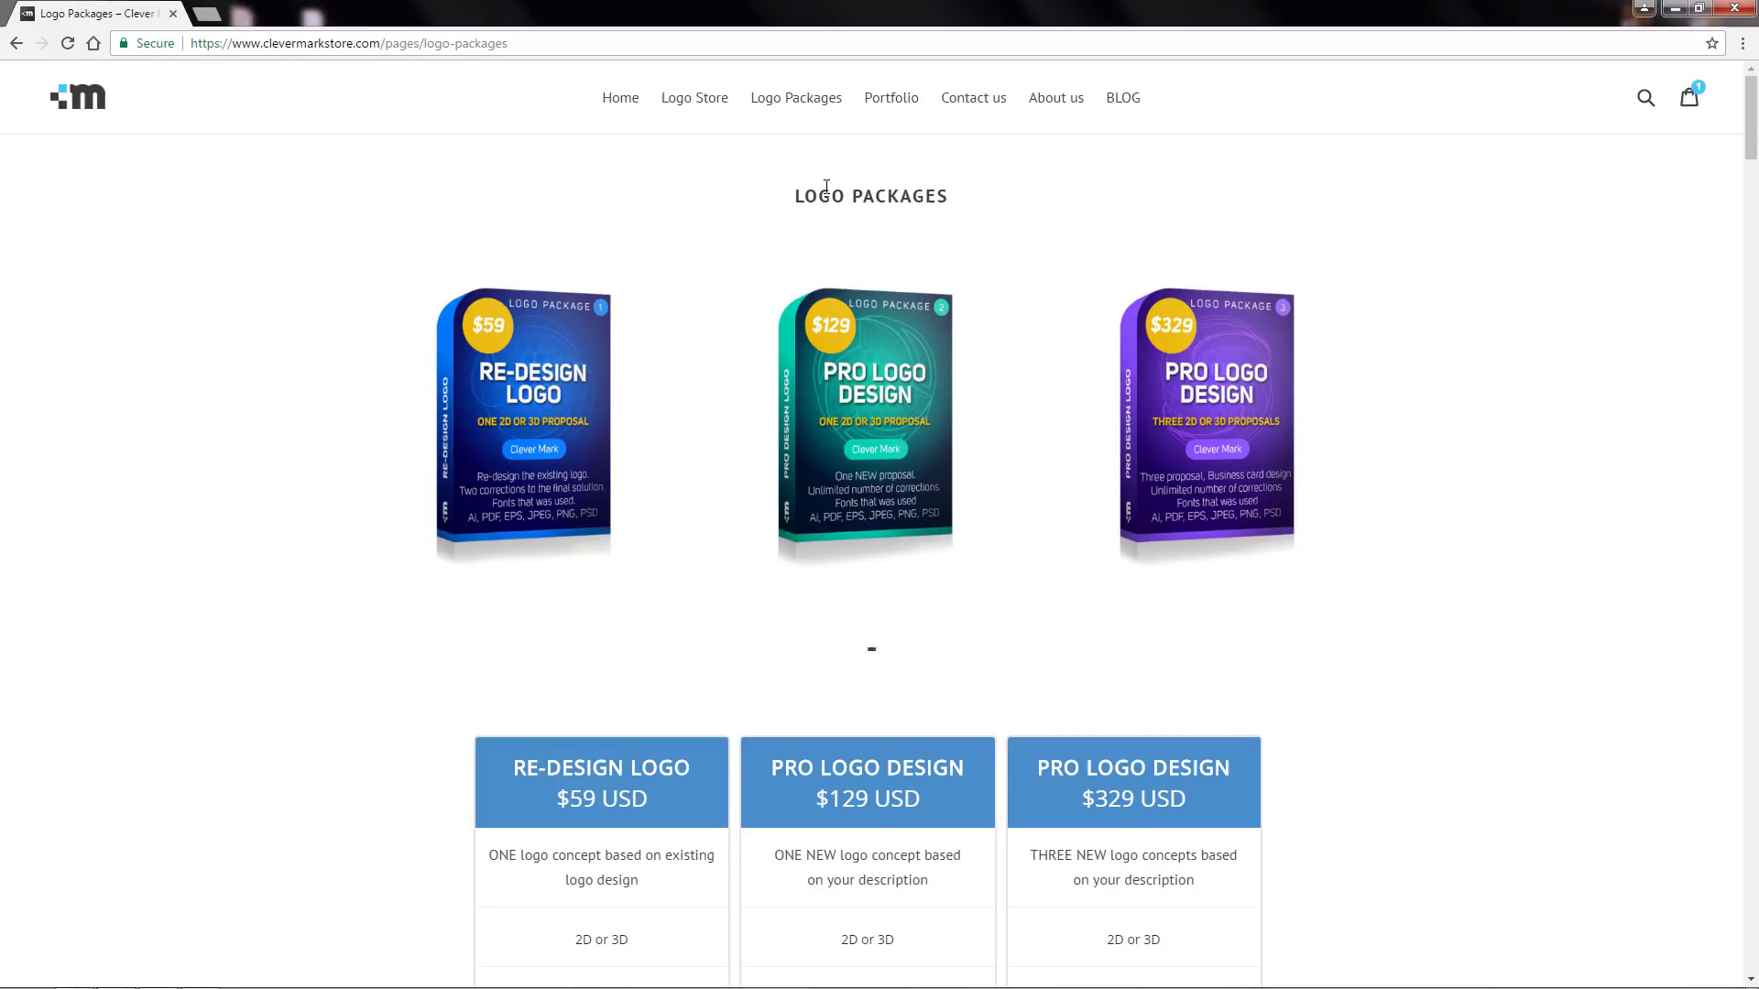
- Scroll down through the Logo Packages pricing table, infographic and portfolio grid
scroll(771, 241, down, 9)
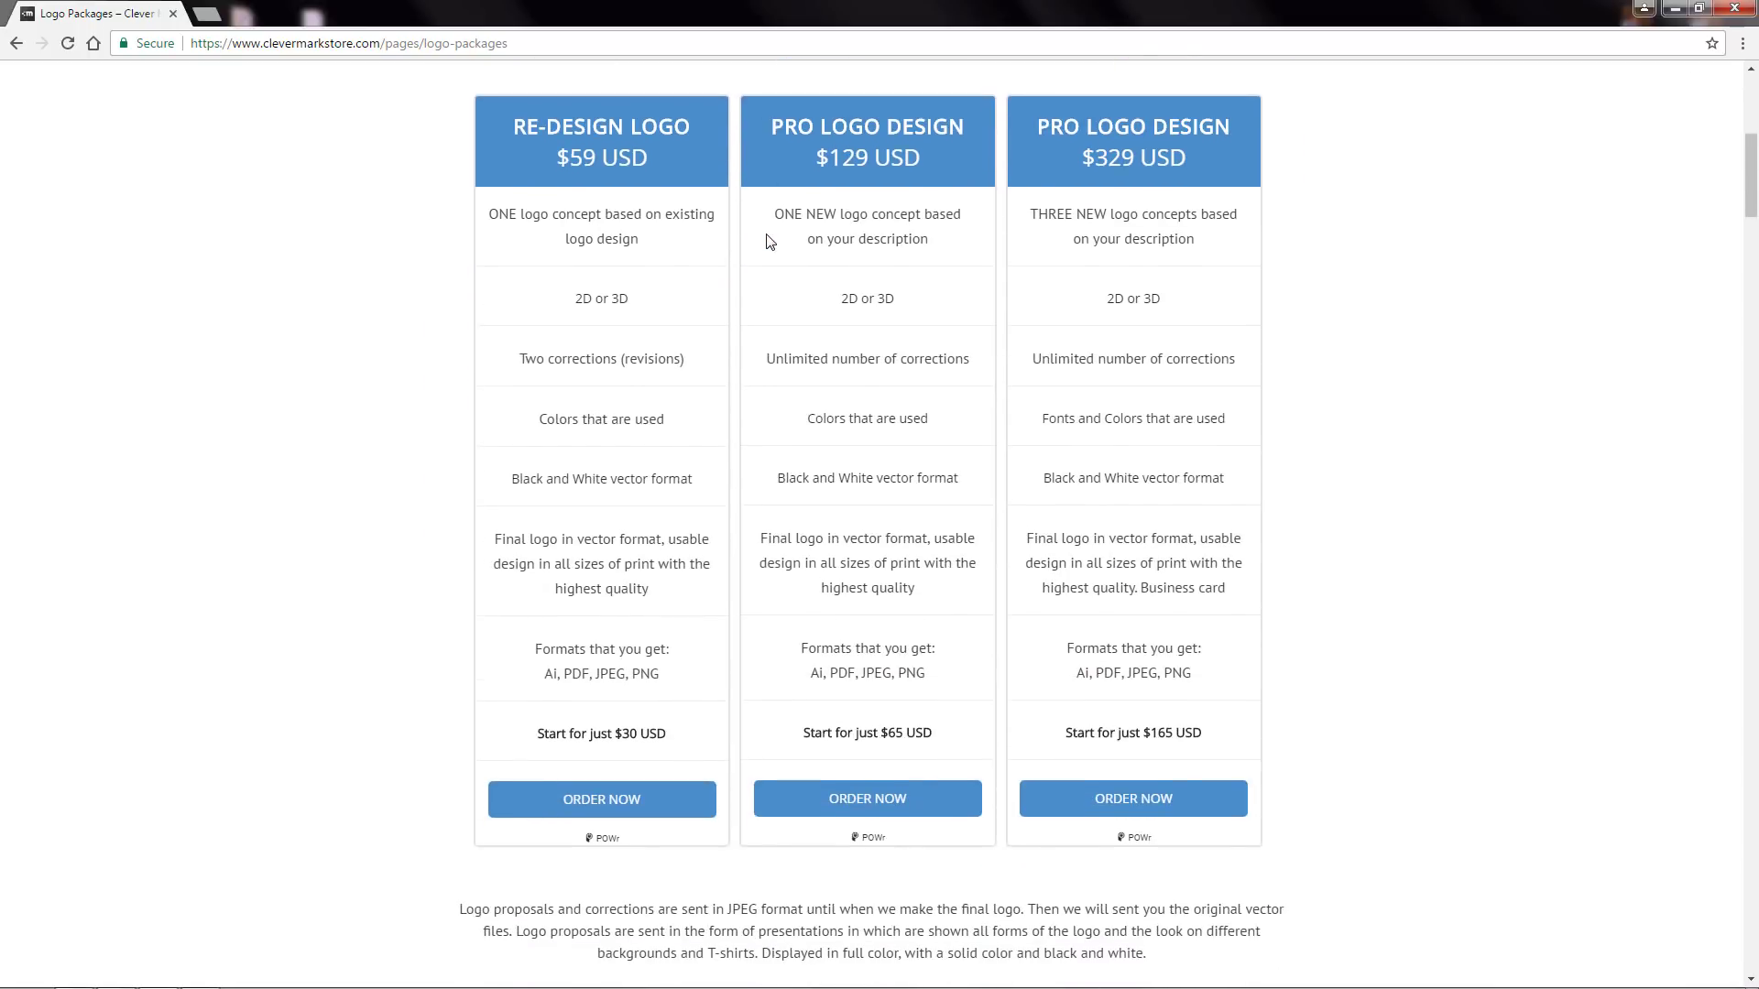
scroll(770, 241, down, 10)
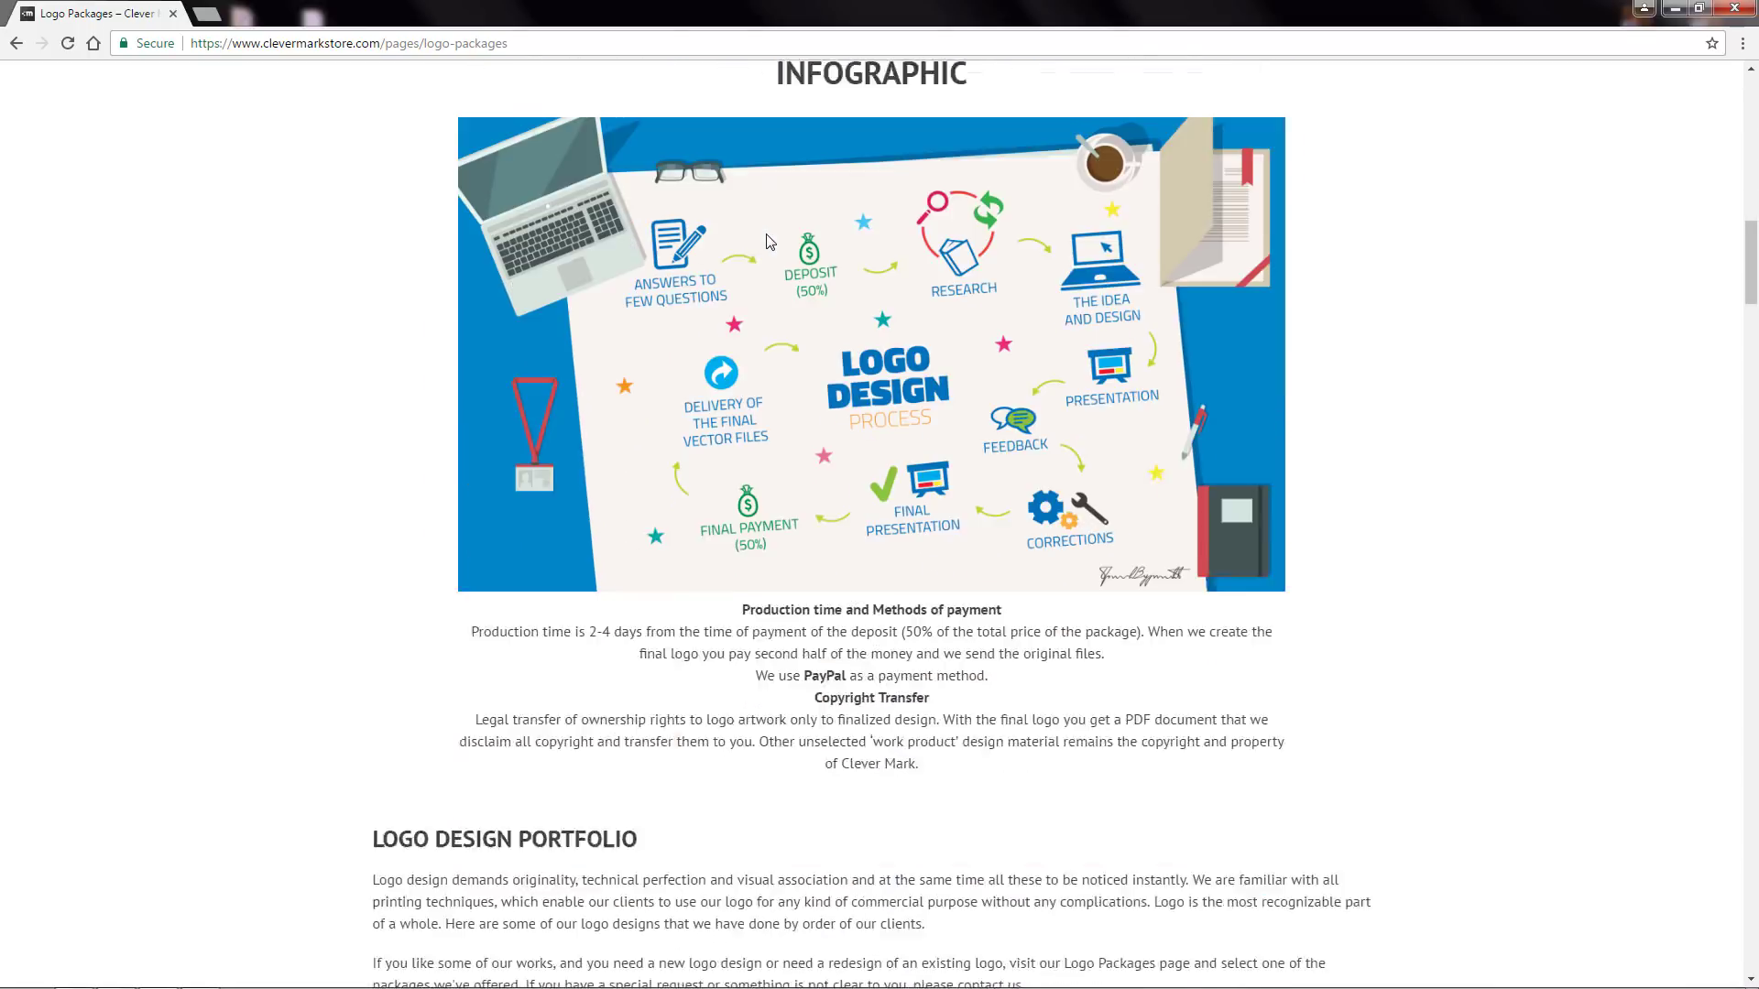
scroll(770, 241, down, 8)
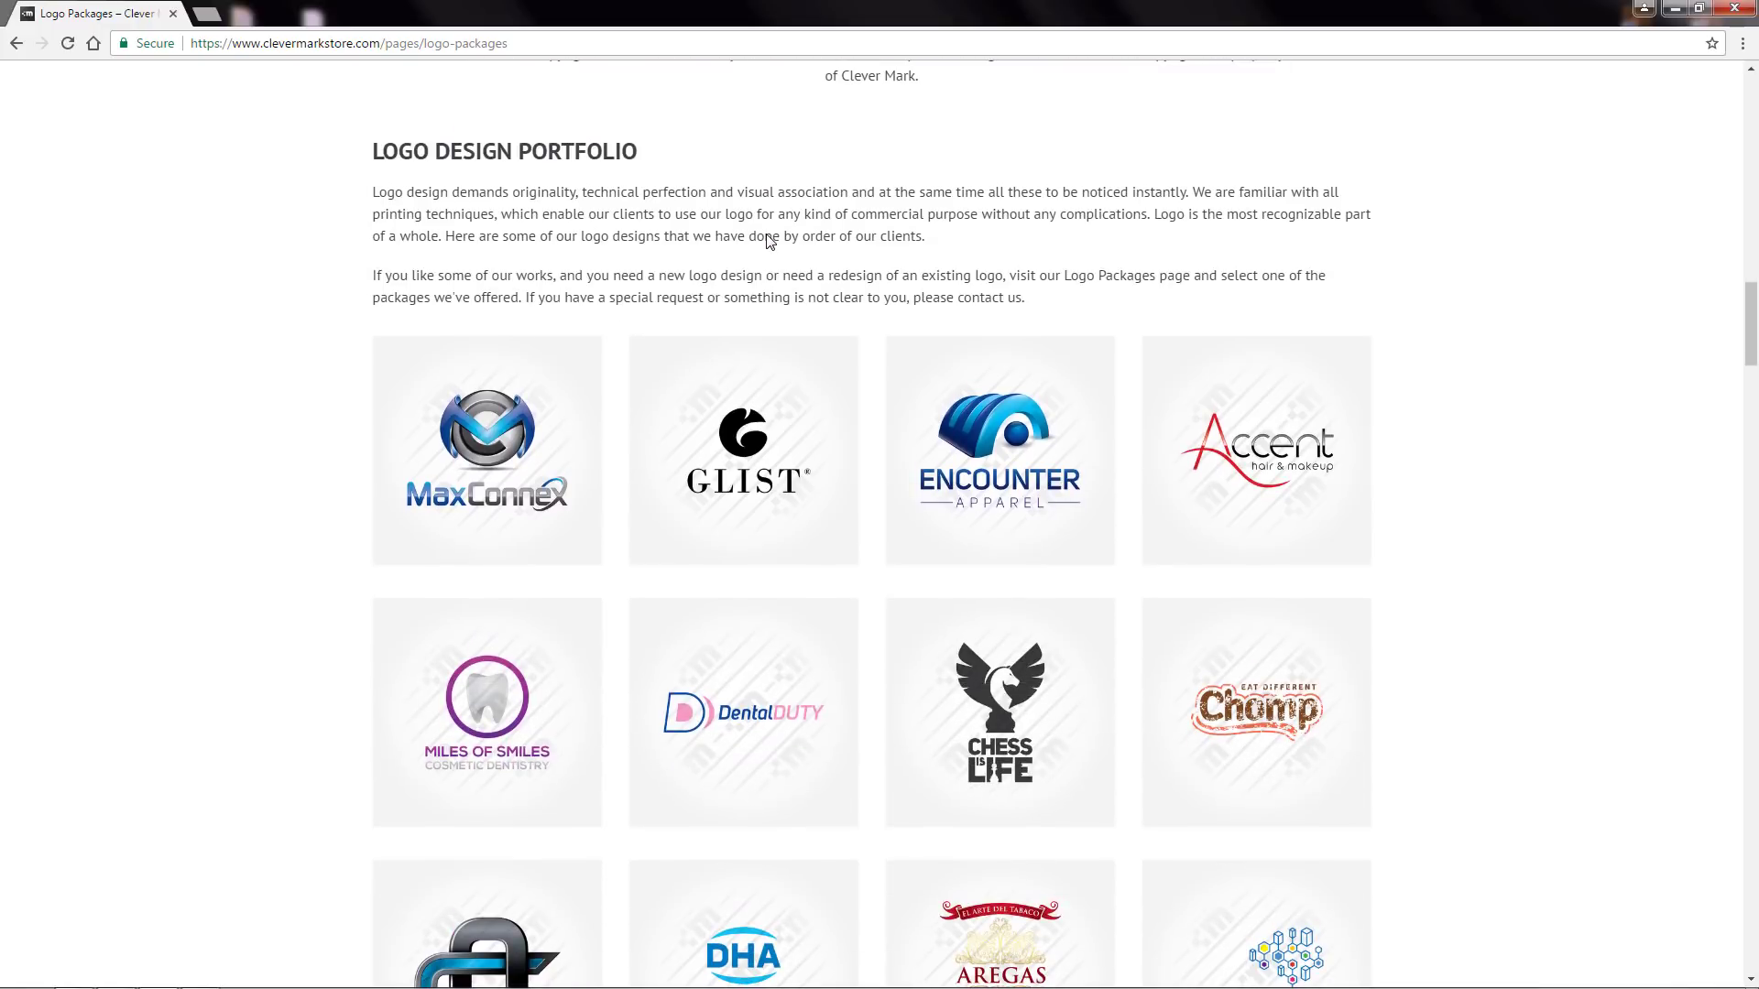
scroll(769, 243, down, 11)
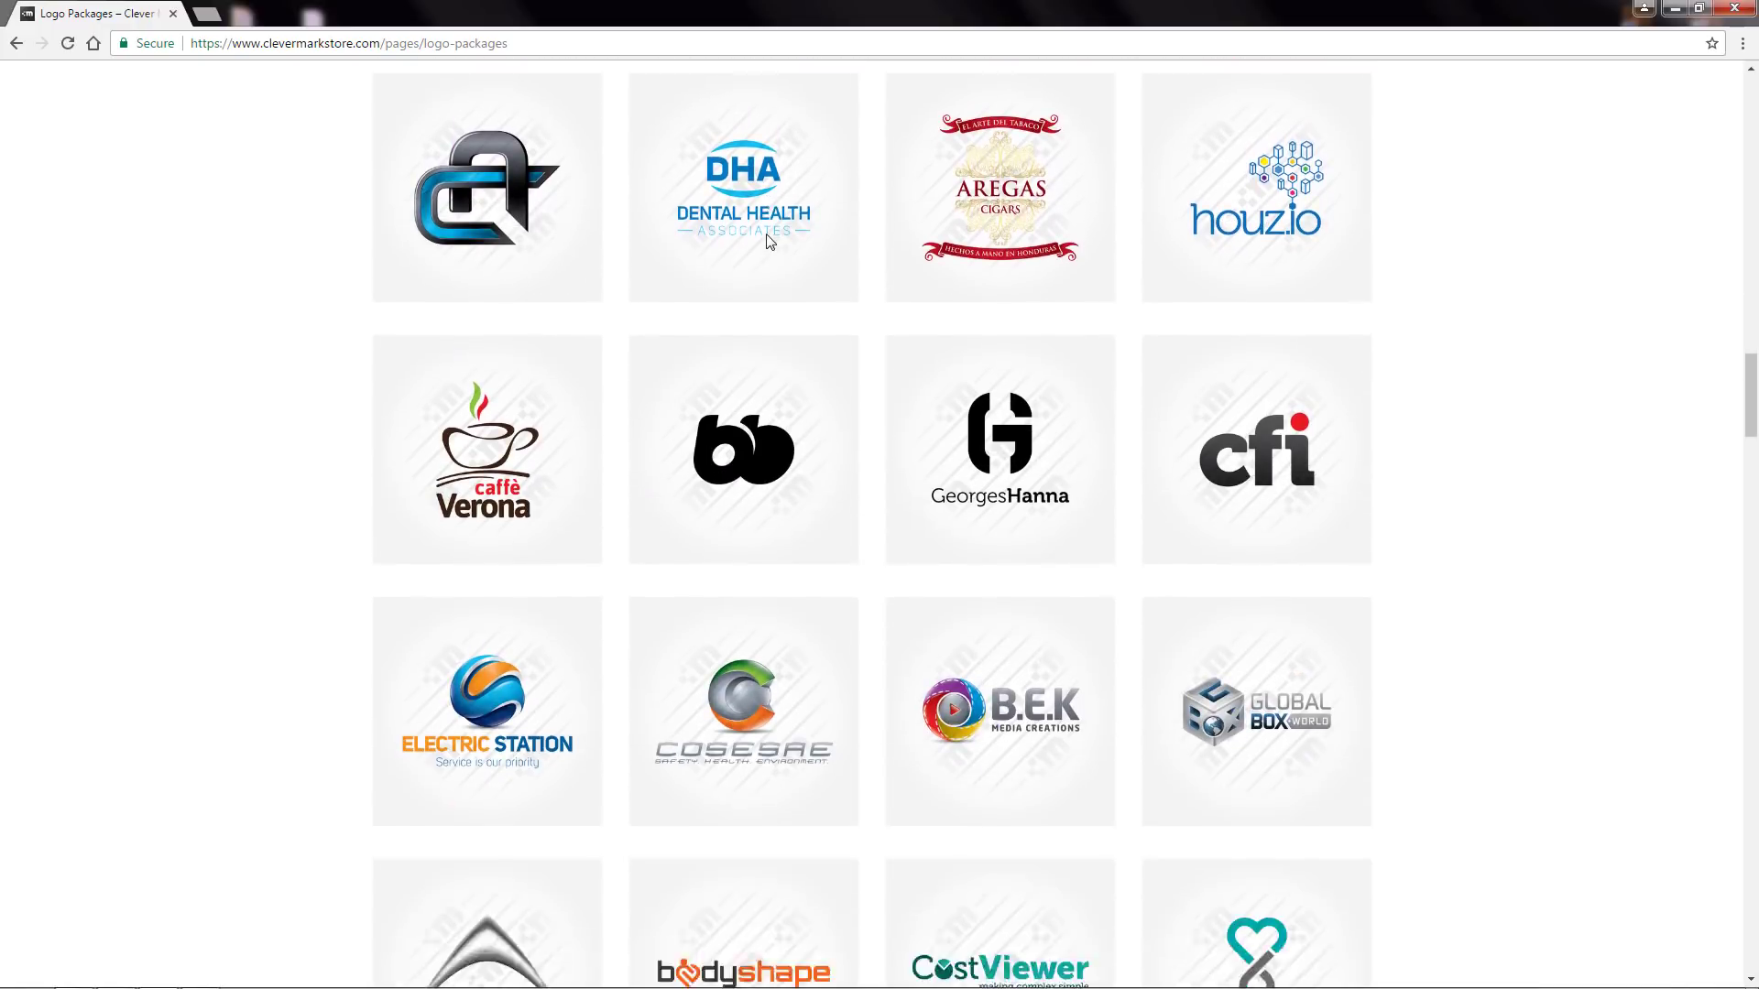
scroll(774, 259, down, 16)
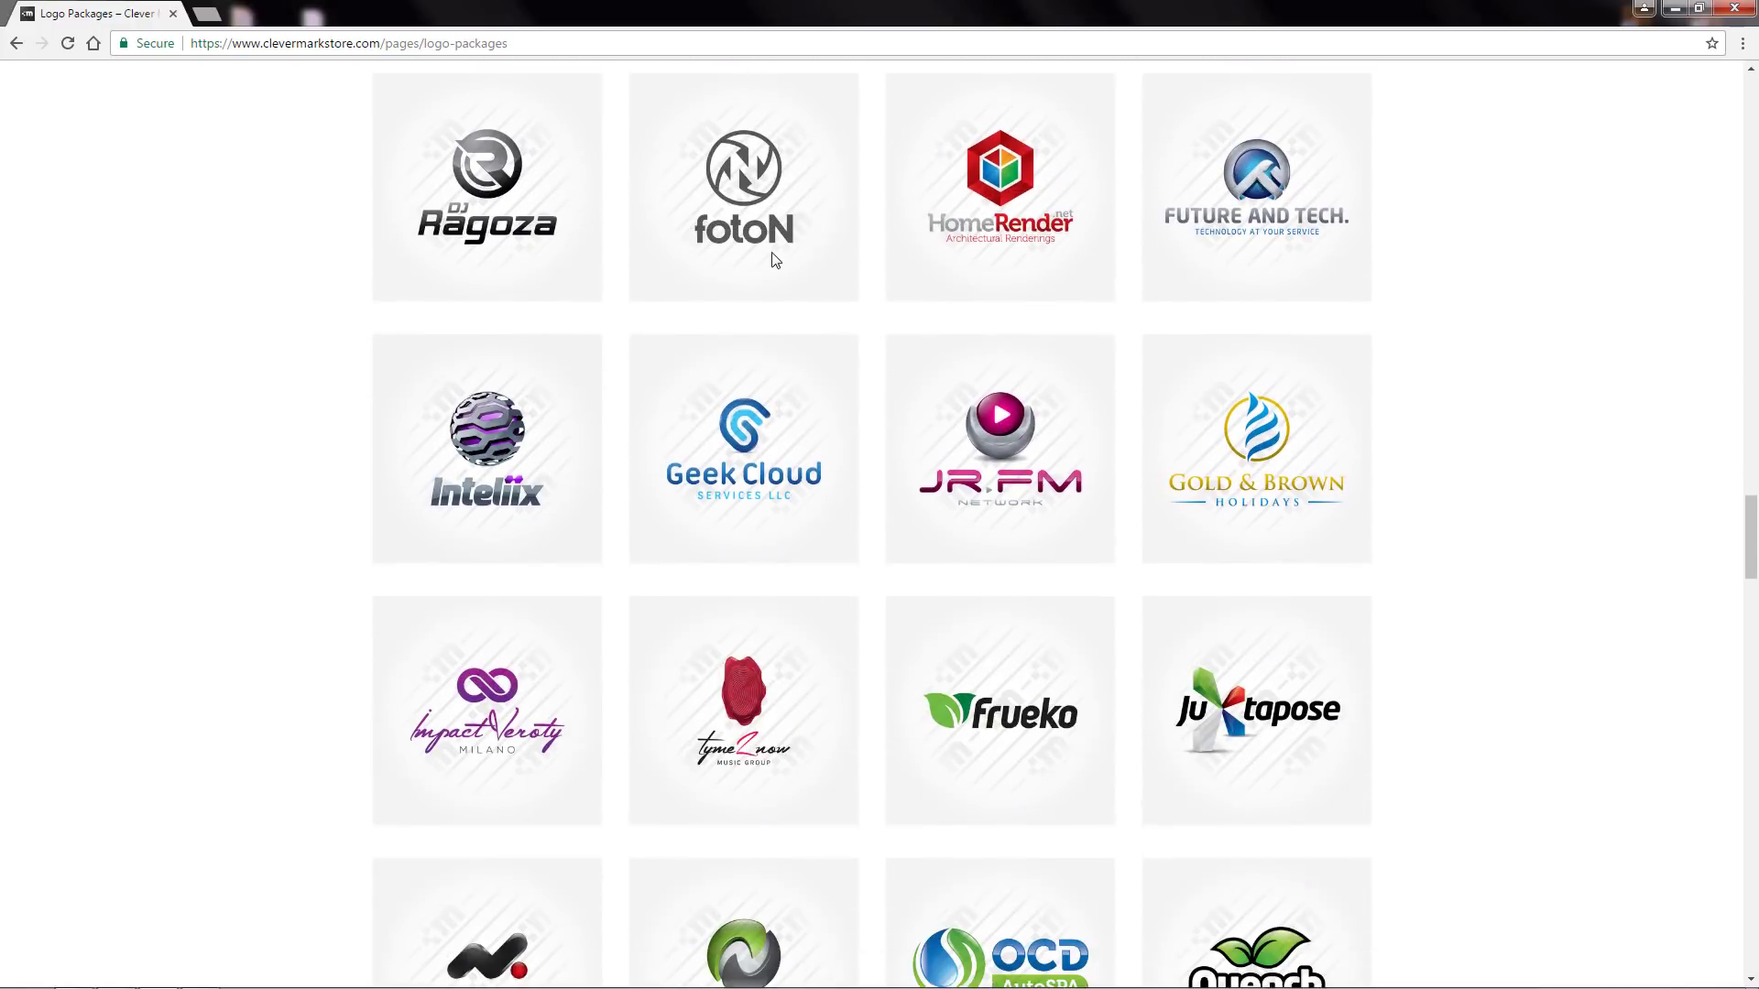
scroll(774, 259, down, 13)
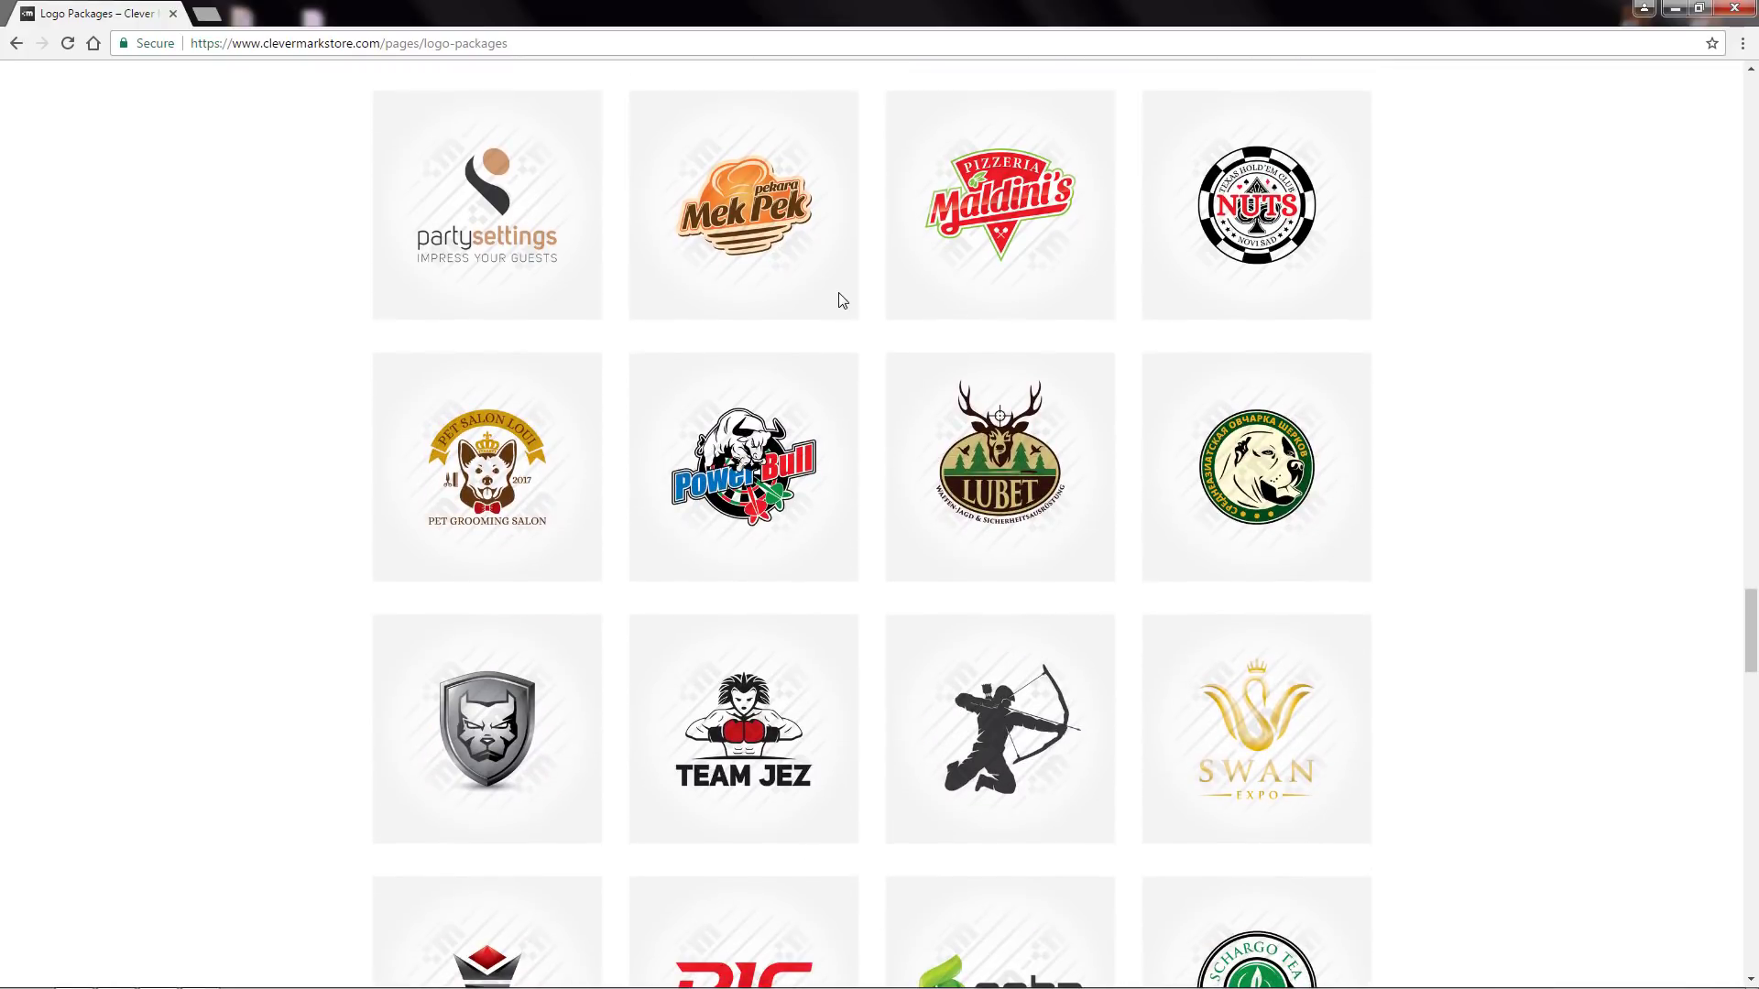
scroll(846, 303, down, 11)
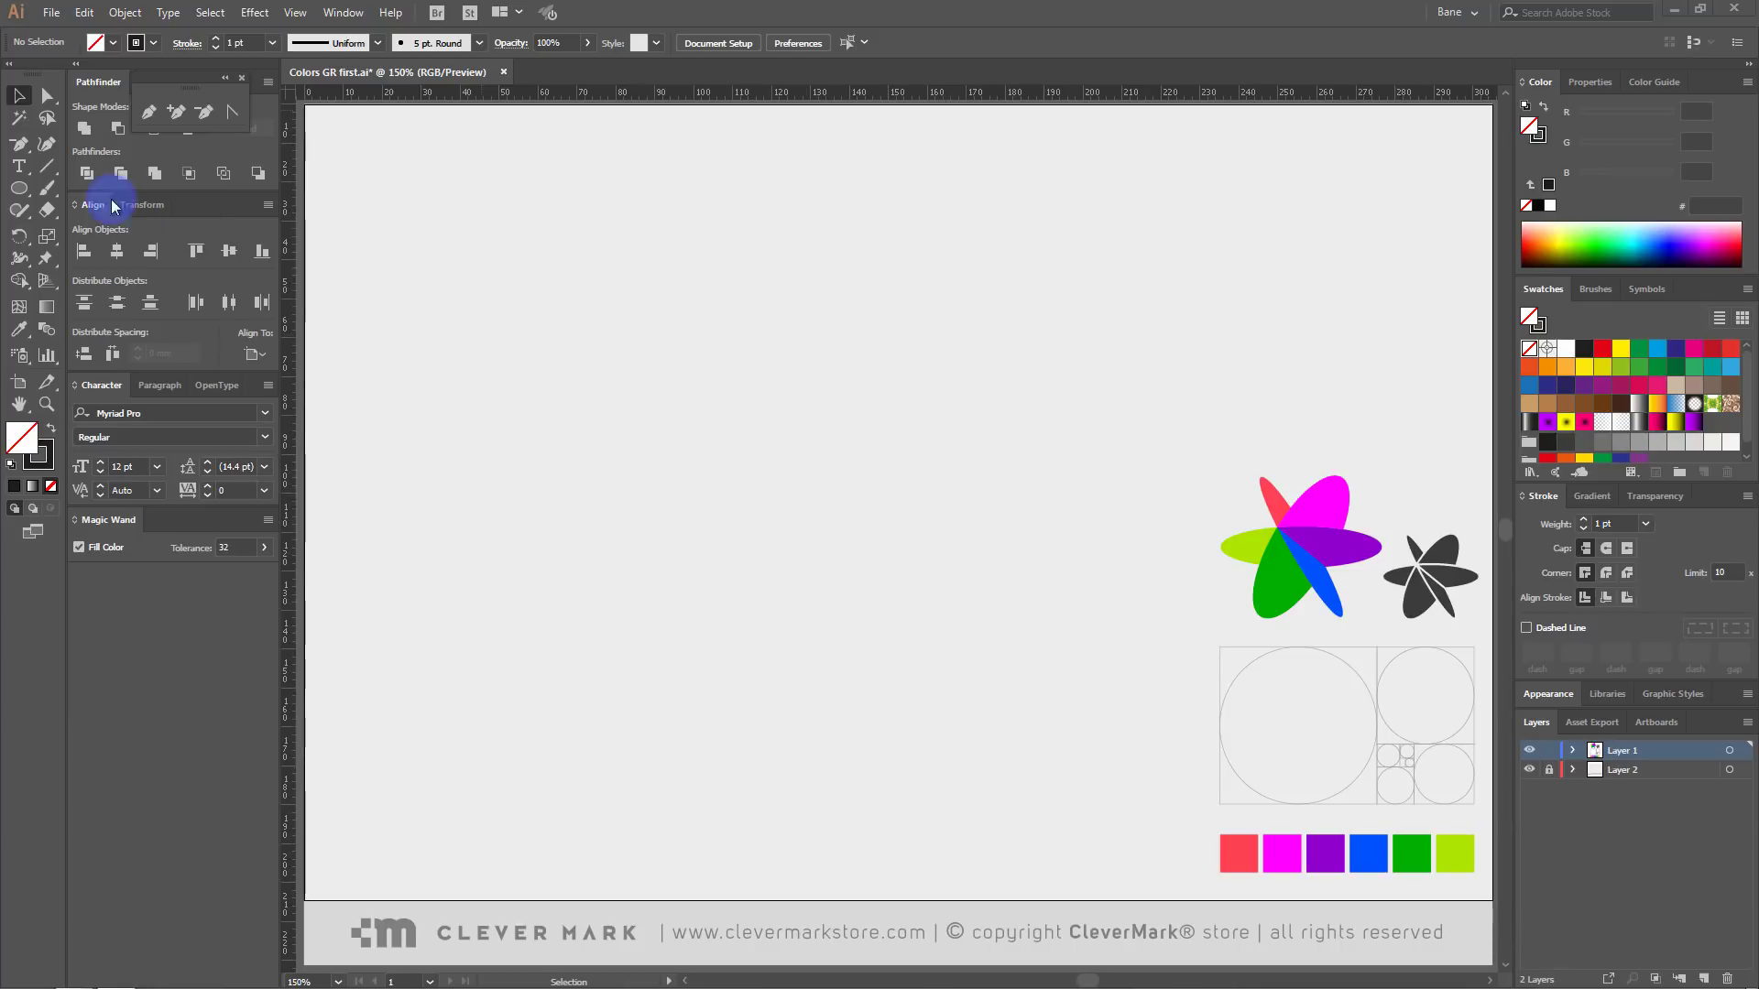
- Draw an unfilled circle about 162.75 mm wide from its centre with the Ellipse Tool
drag(18, 188, 165, 237)
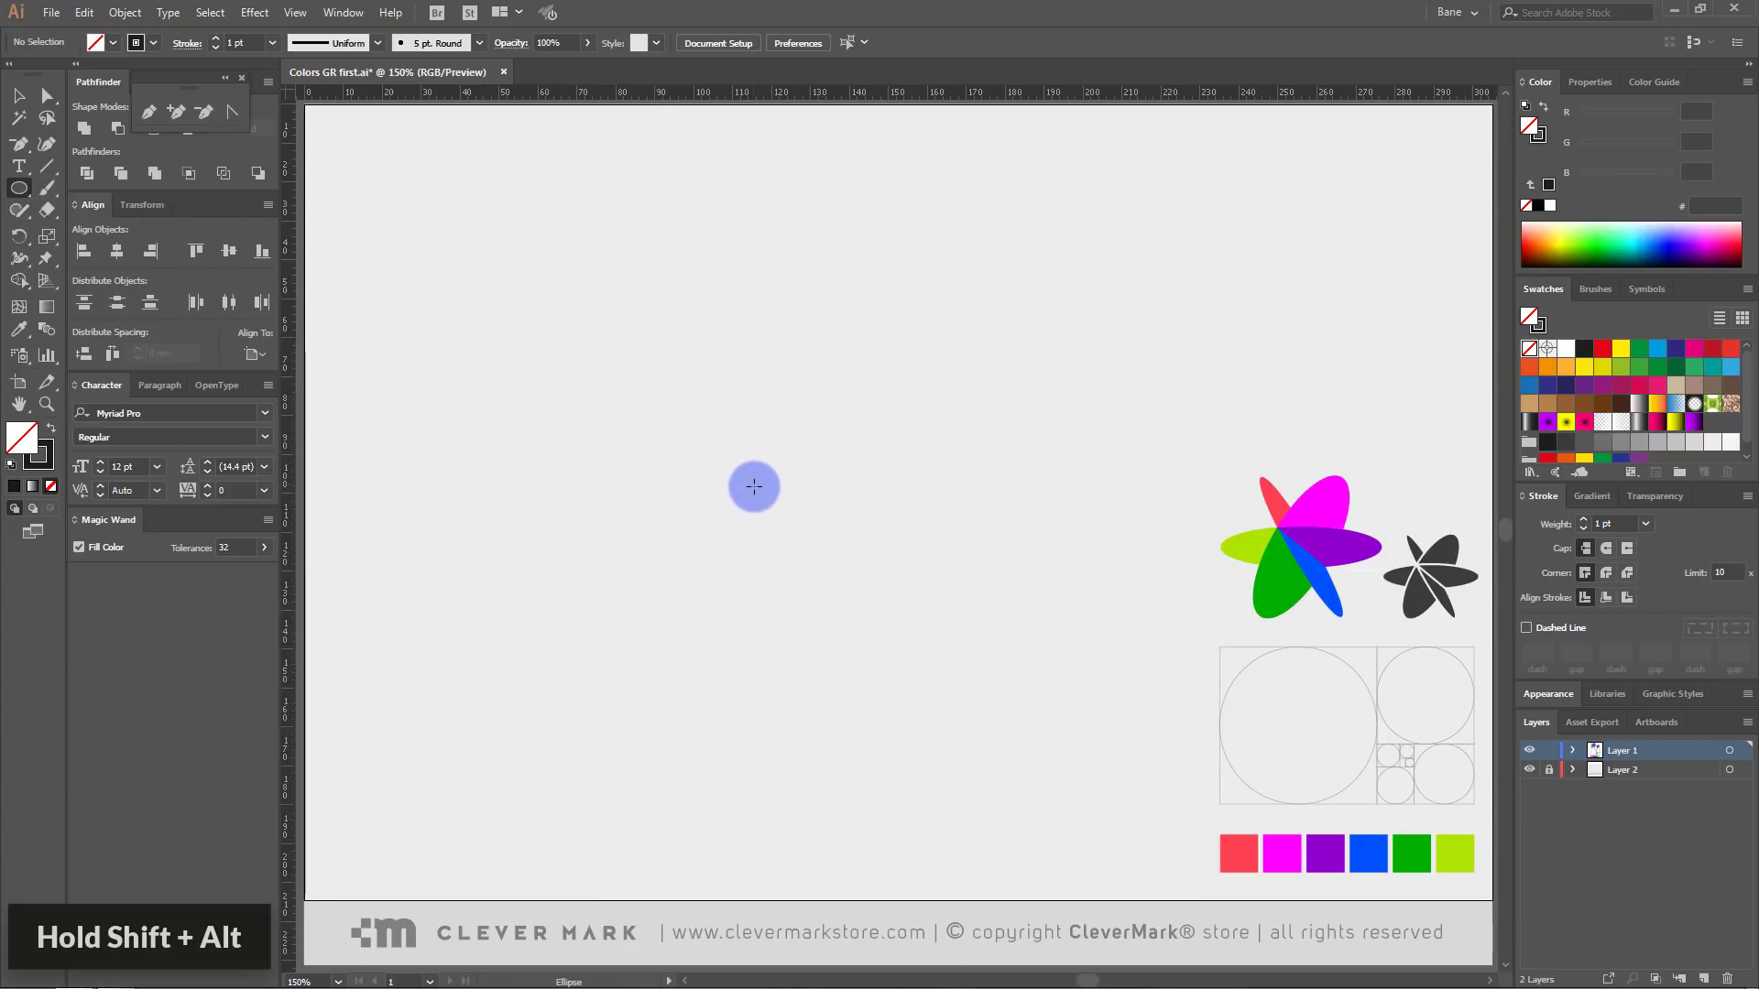
drag(759, 493, 1073, 712)
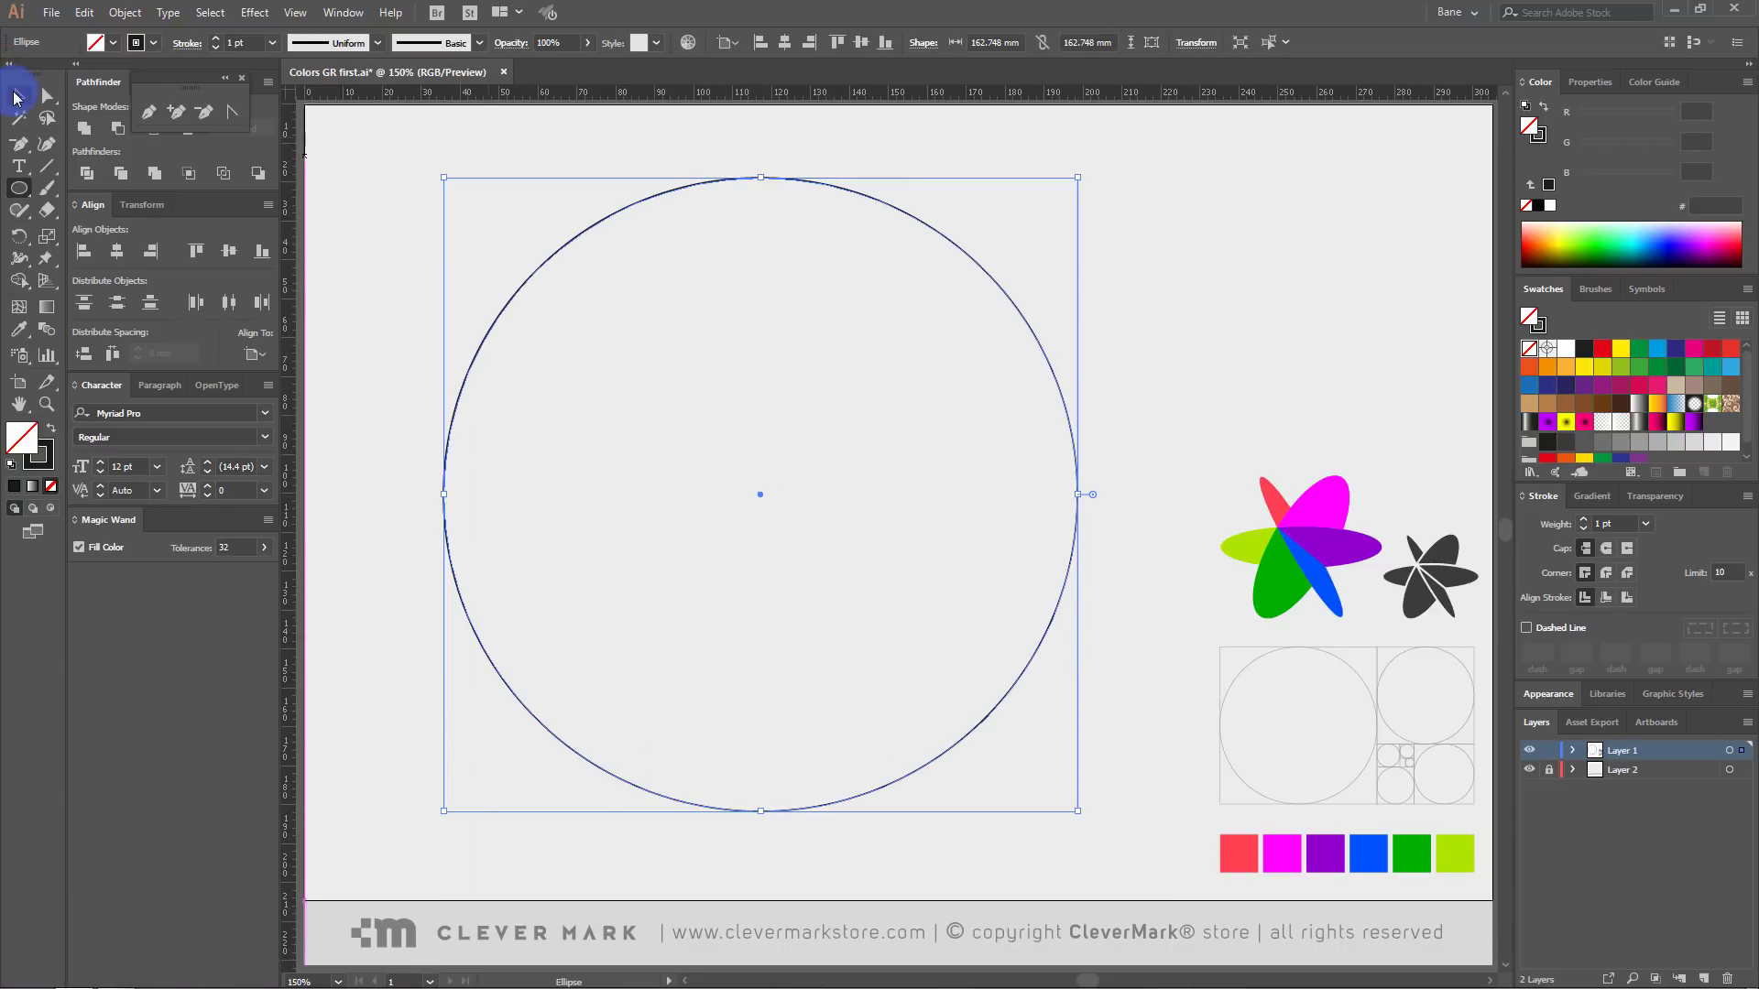
click(16, 96)
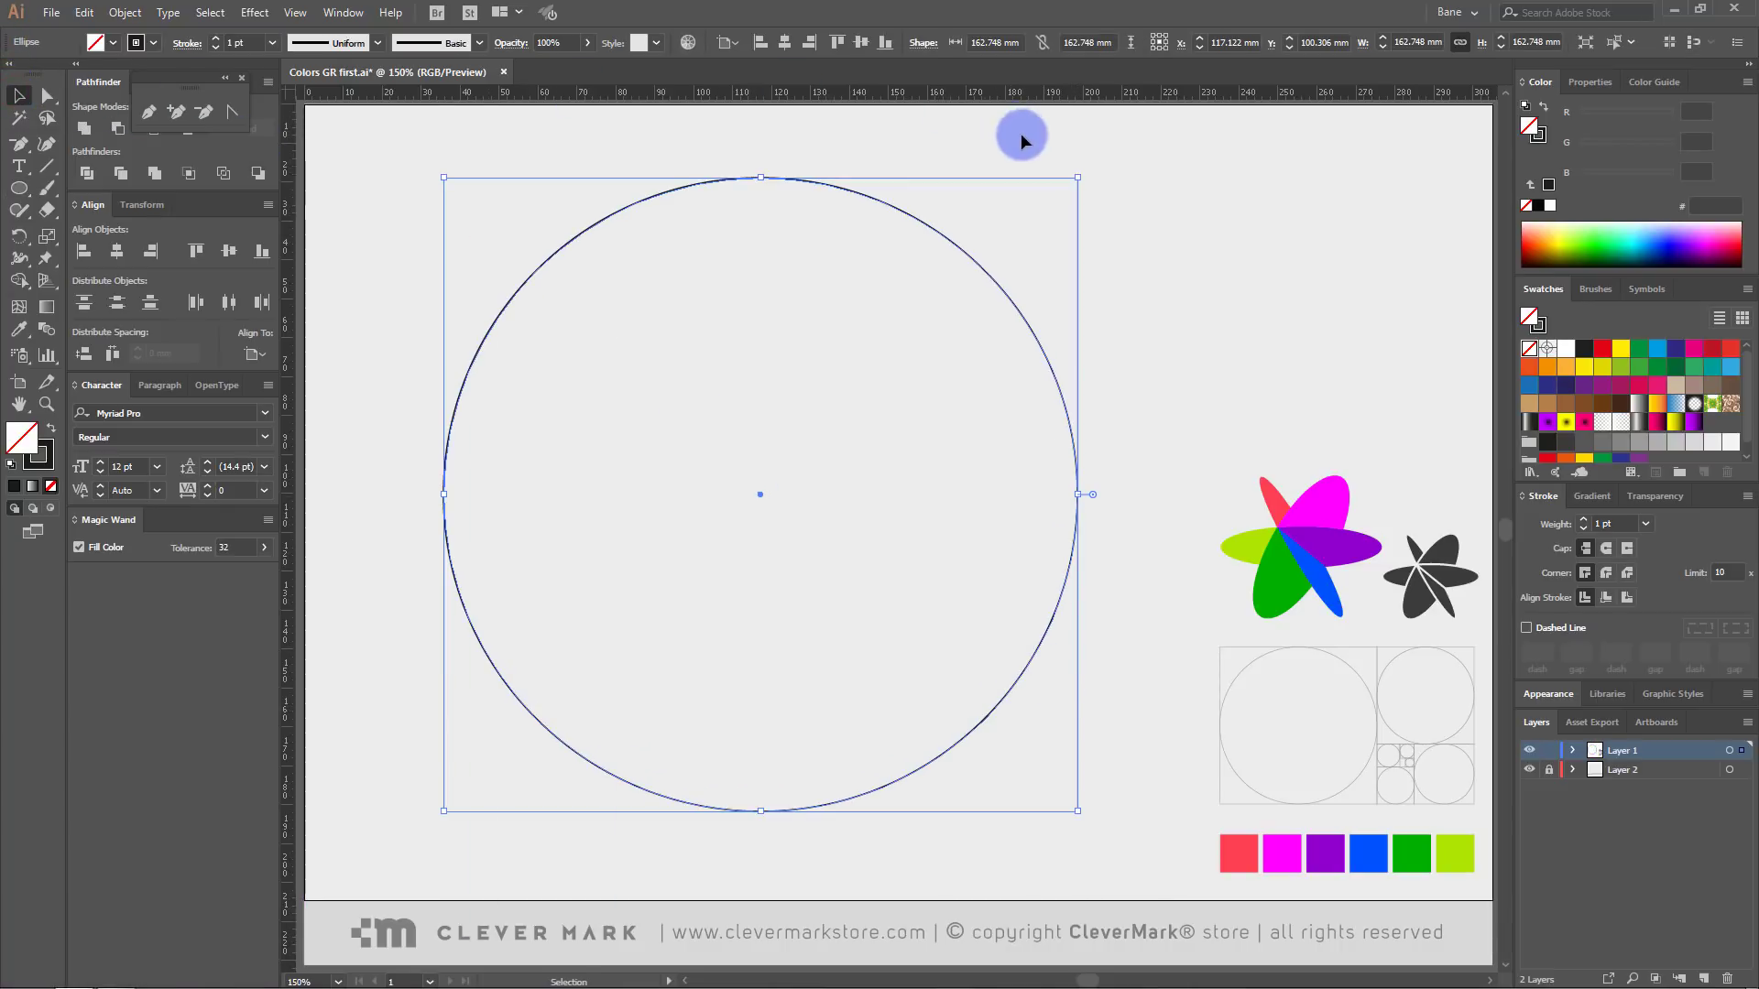
- Make a concentric copy of the large circle scaled uniformly to 61.8%
right_click(902, 218)
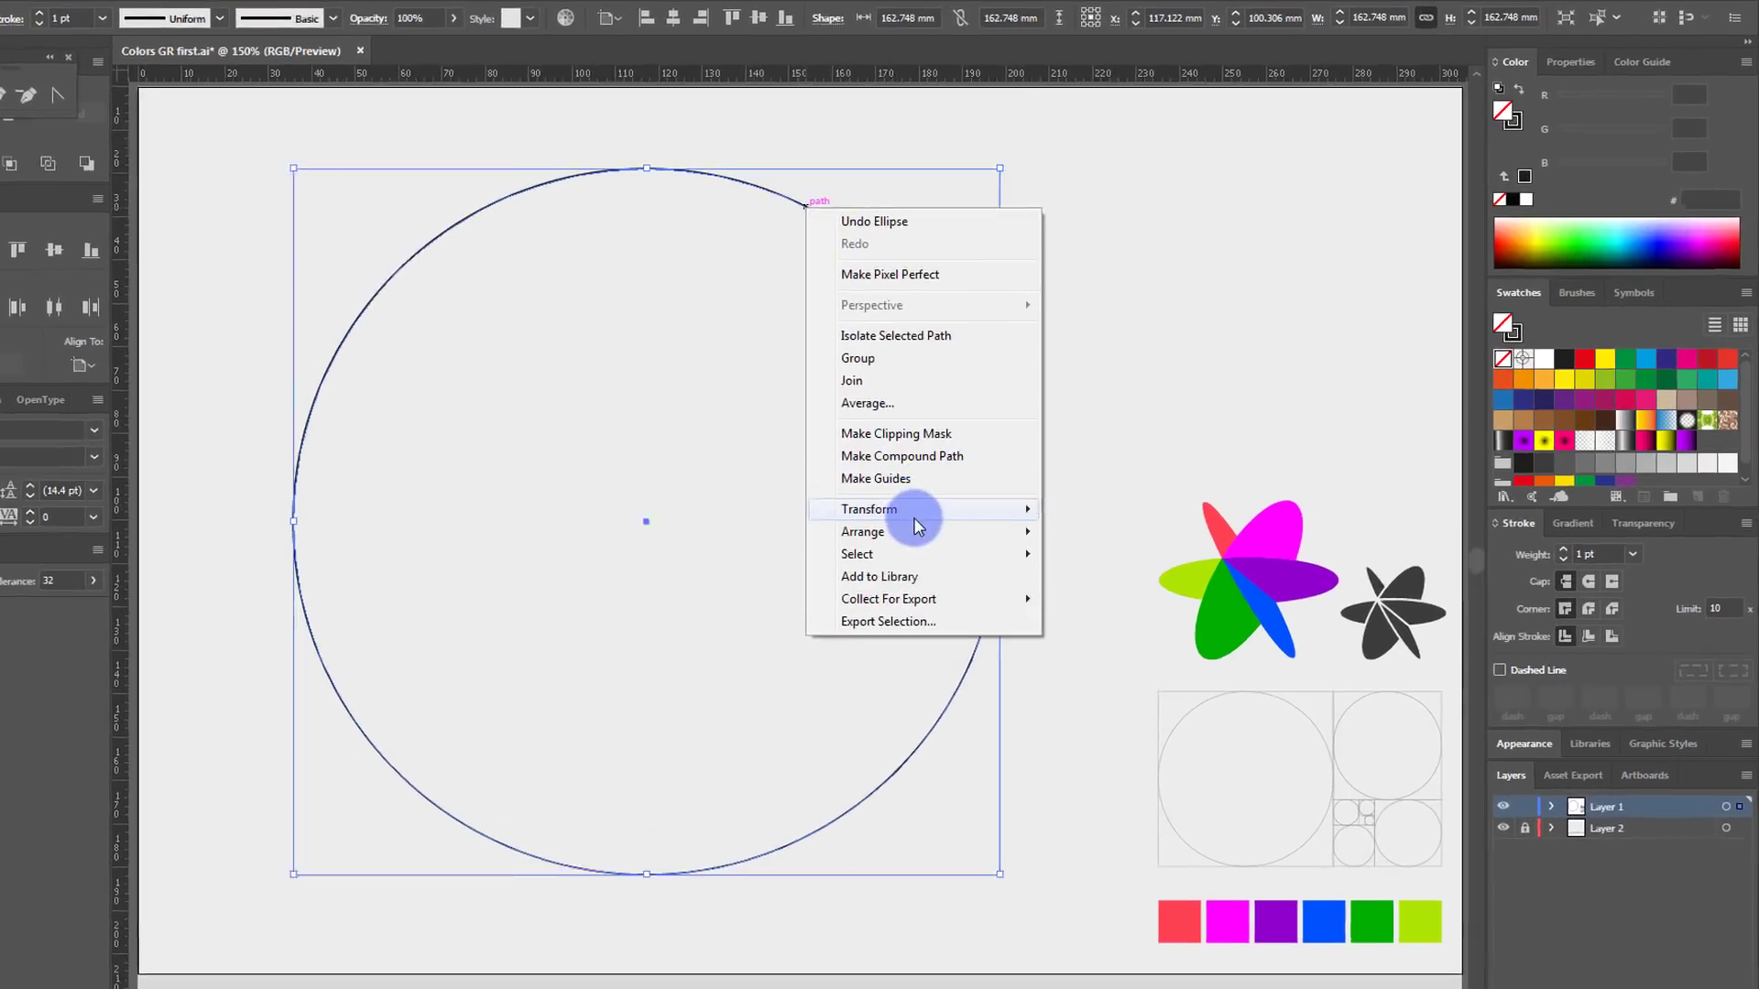
mouse_move(1010, 496)
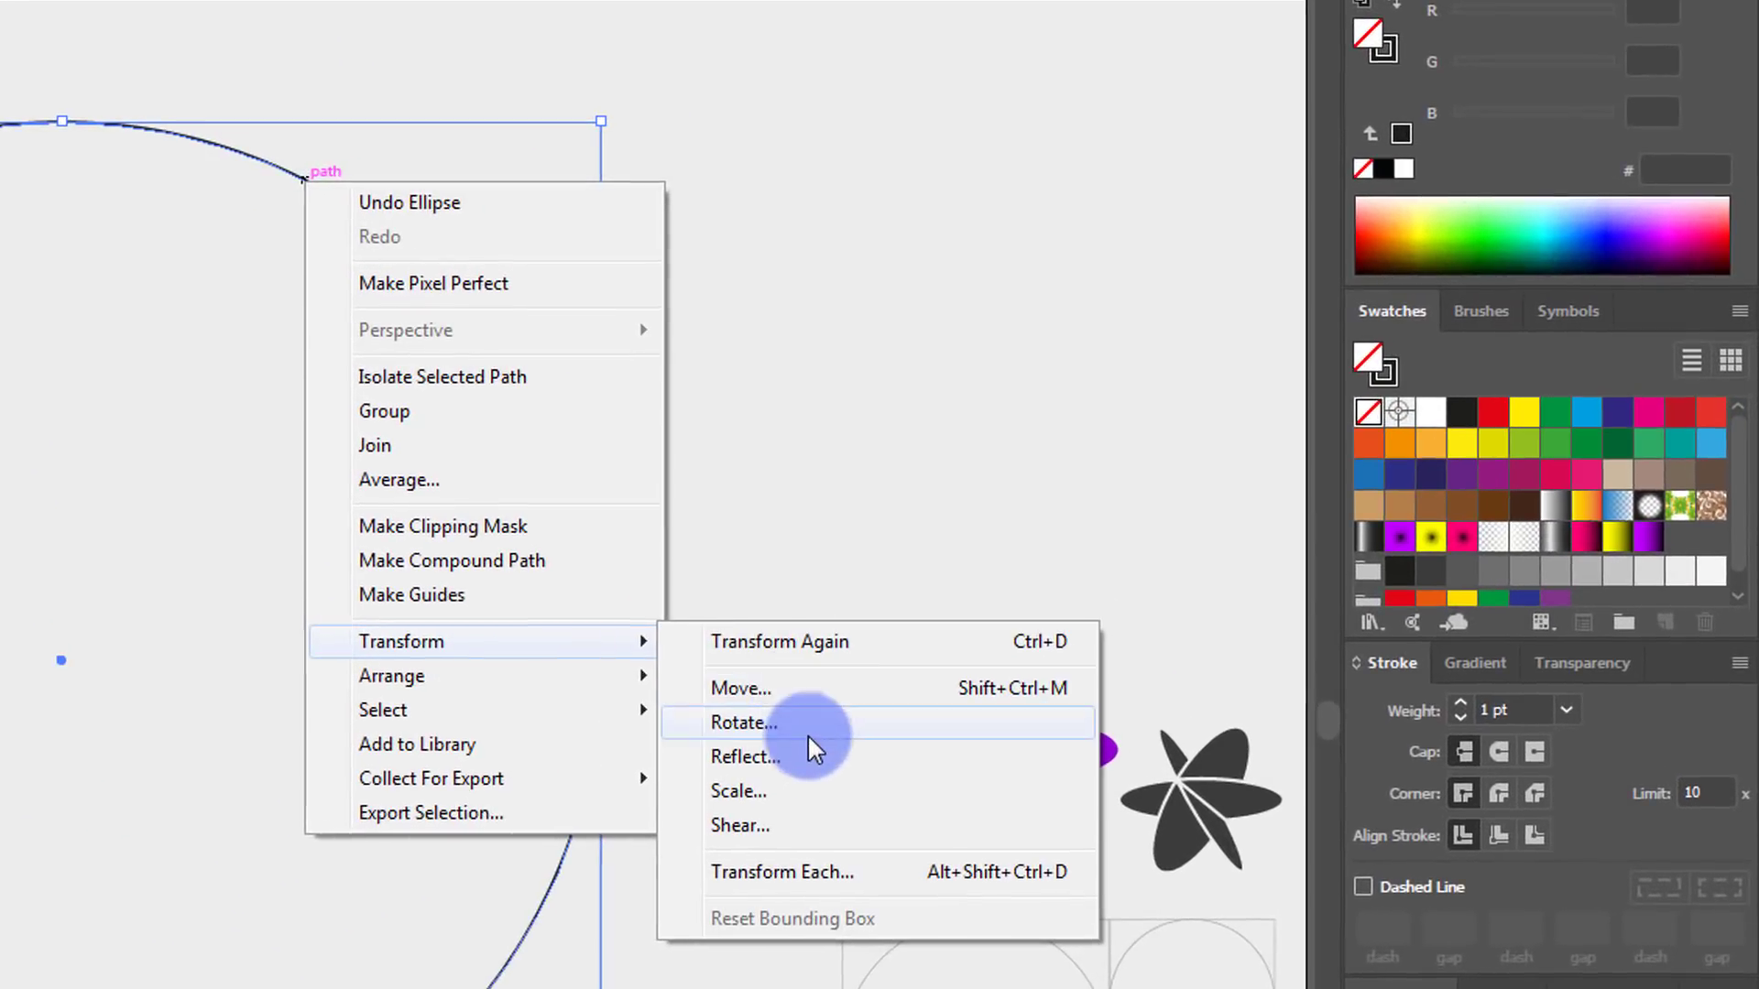
click(814, 792)
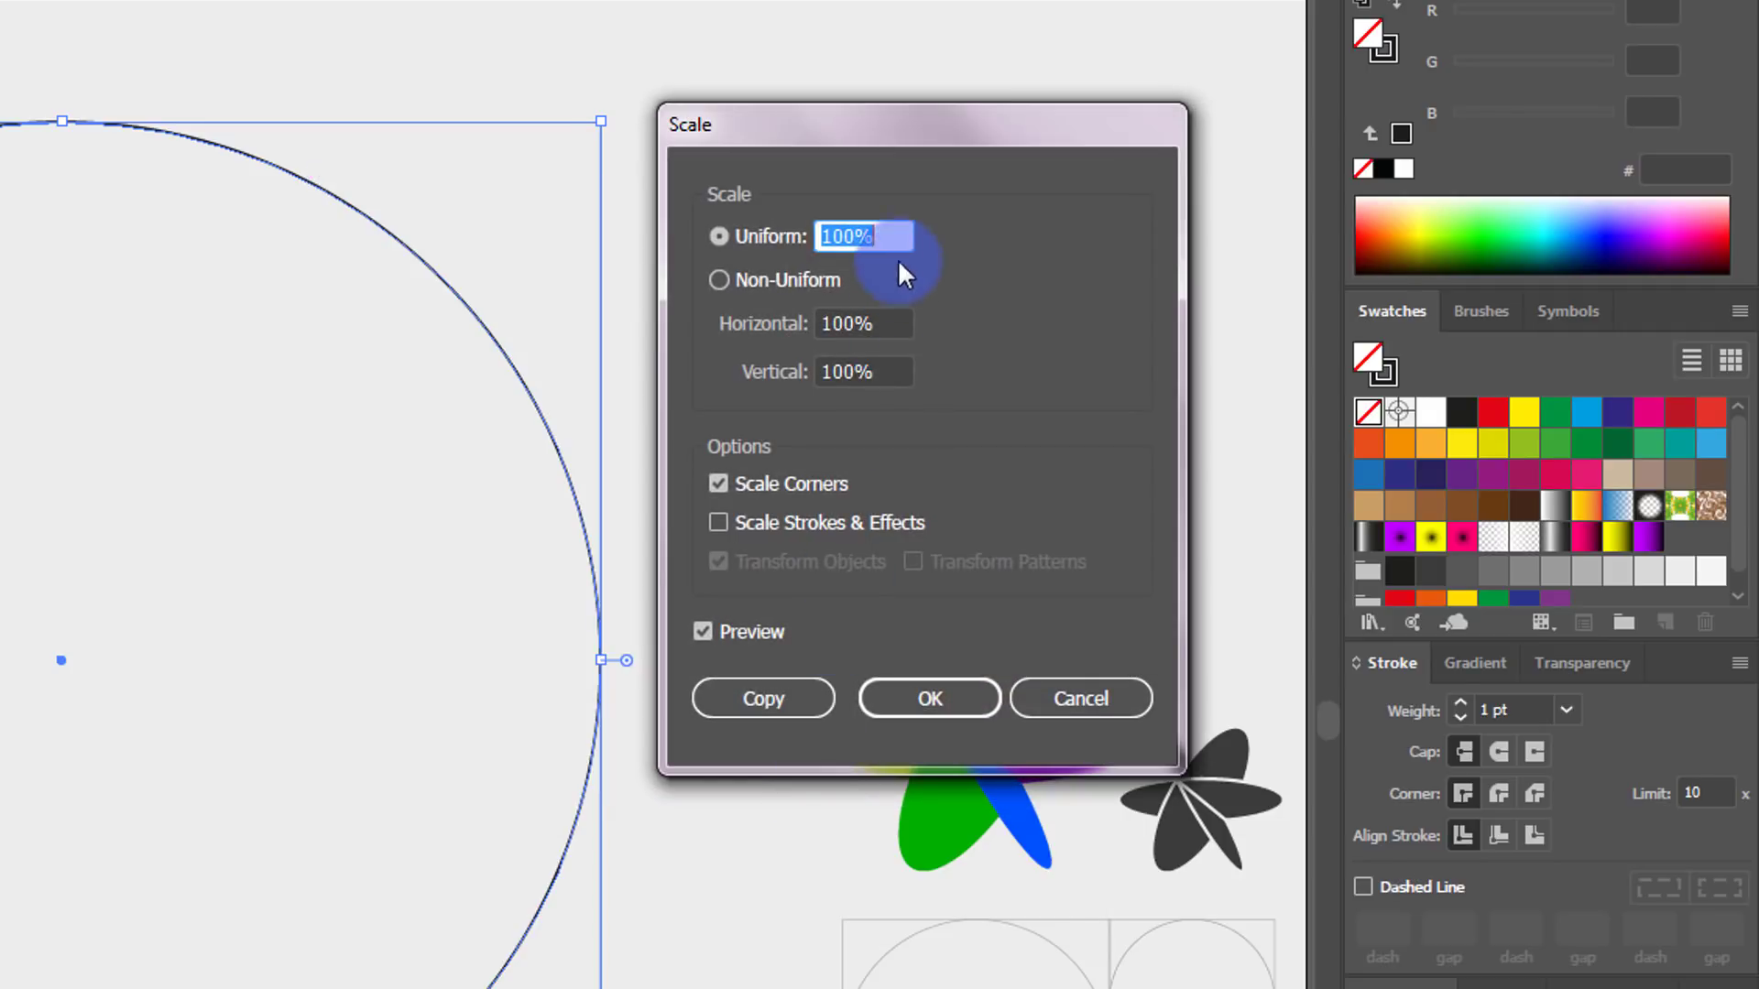
click(898, 234)
drag(897, 229, 806, 236)
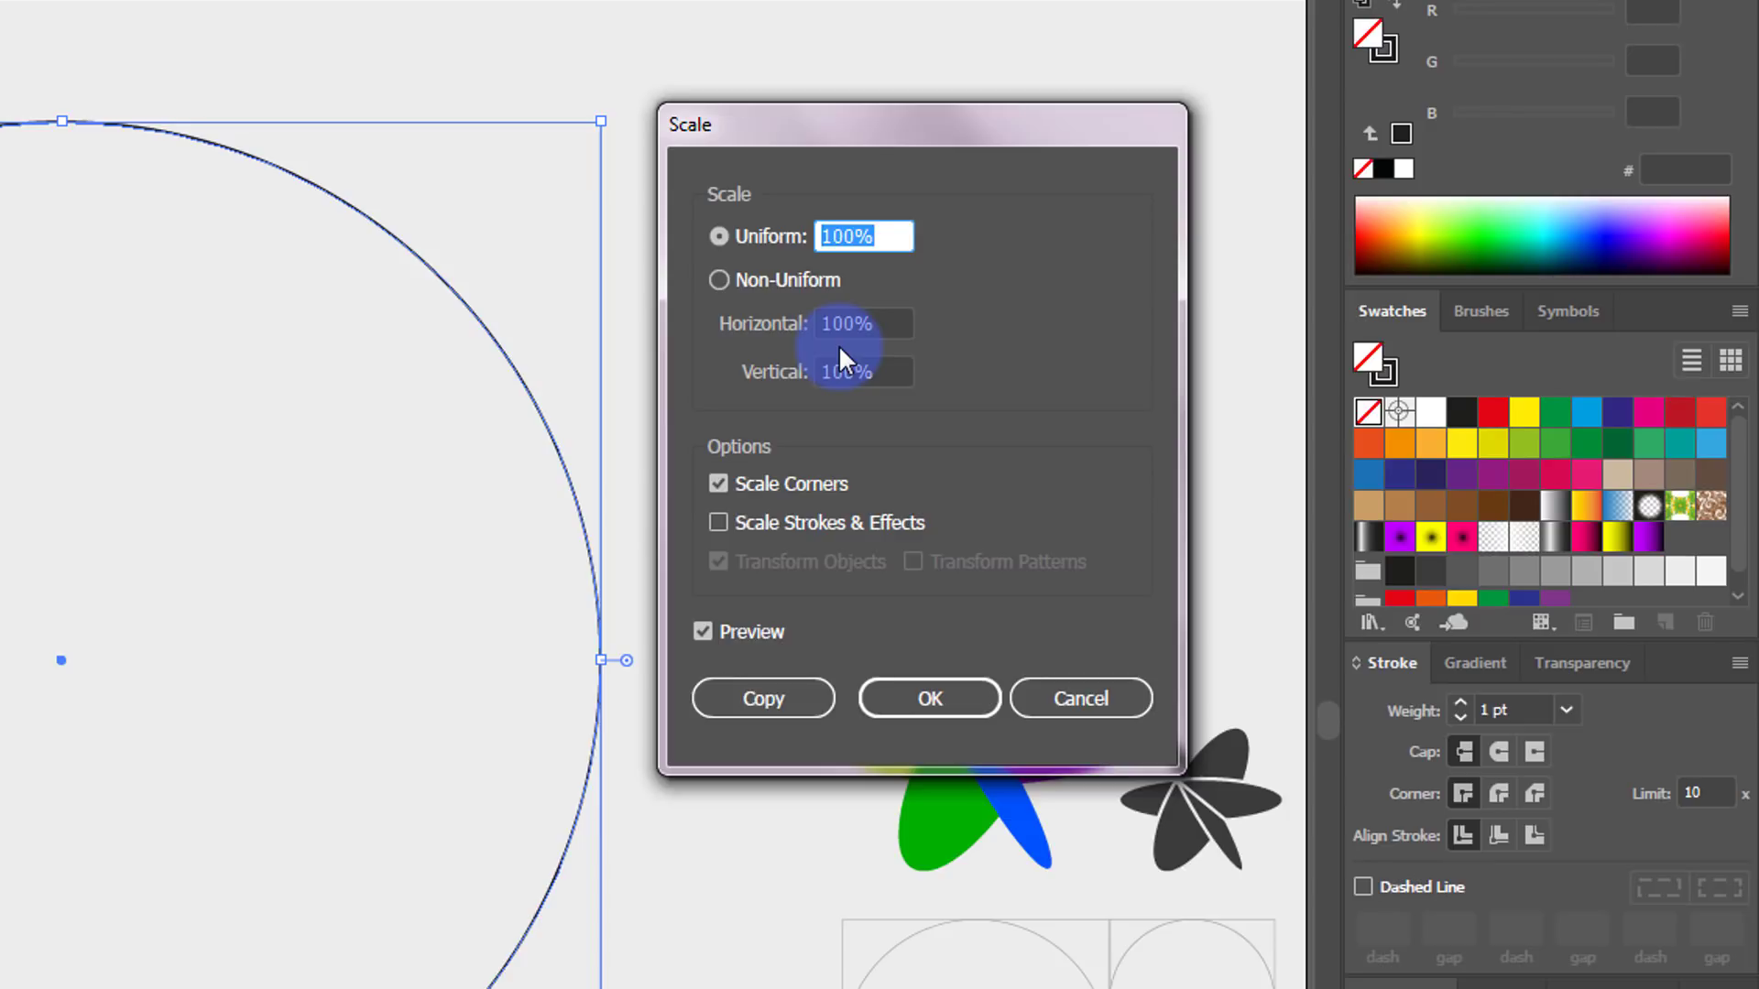
text(61.8)
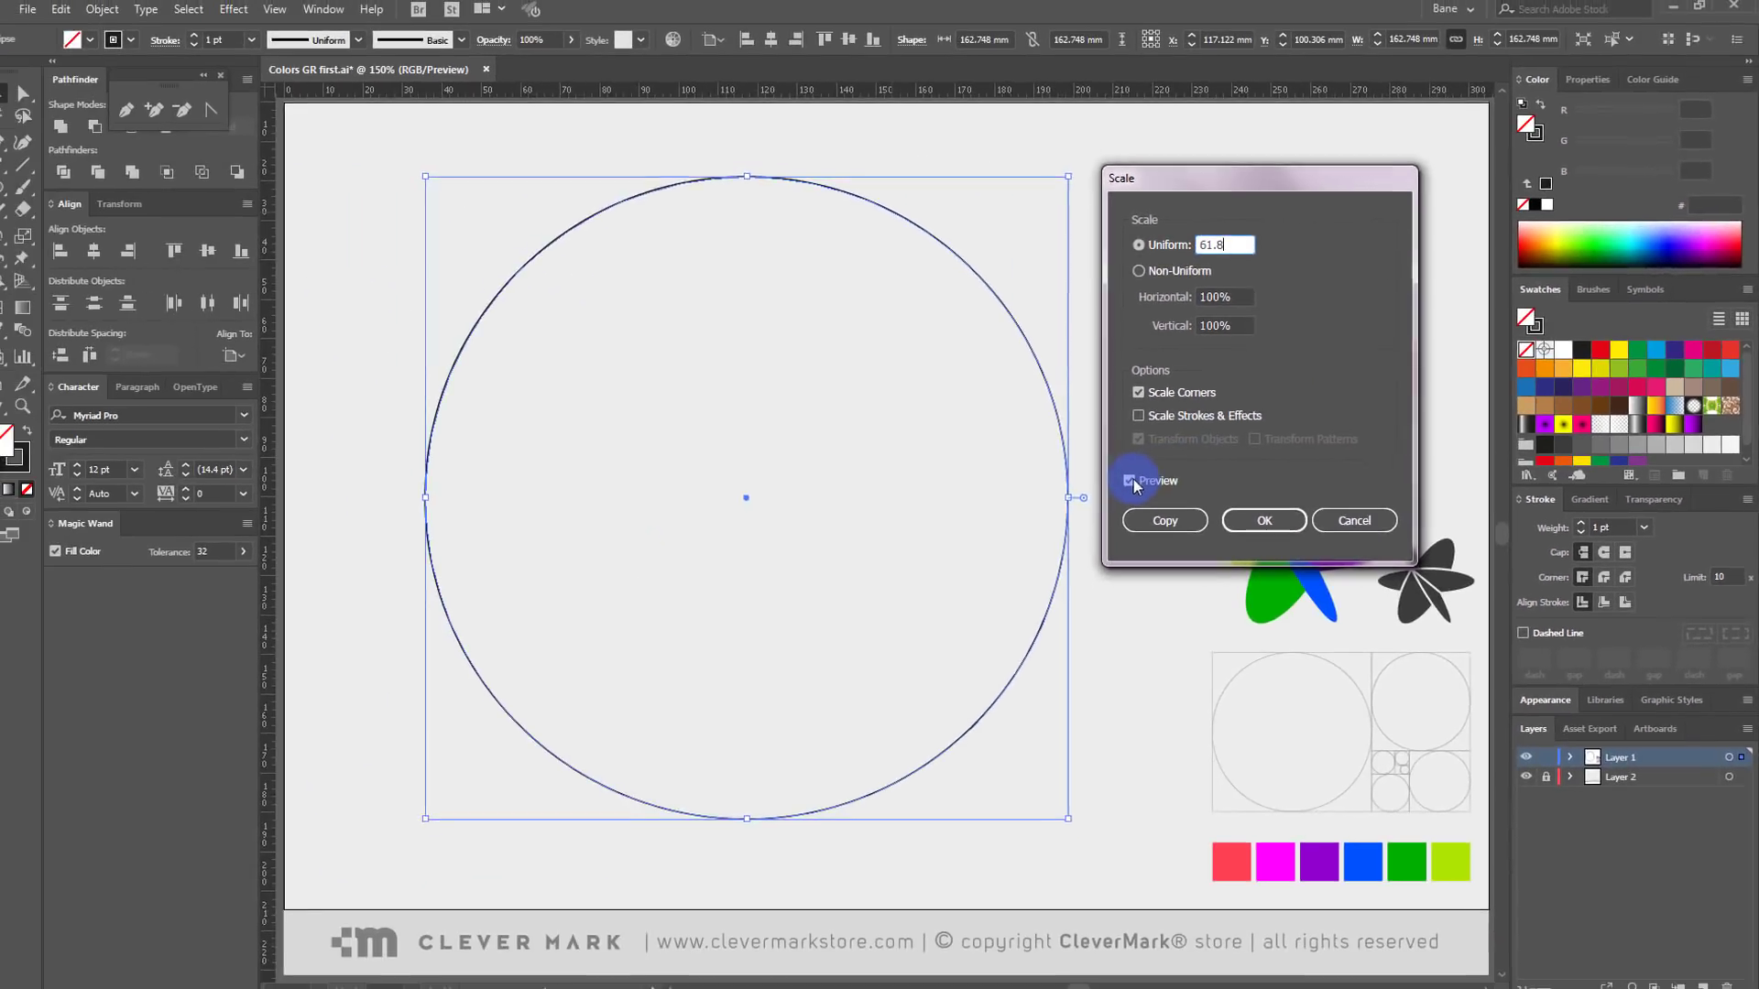
click(698, 629)
click(1137, 478)
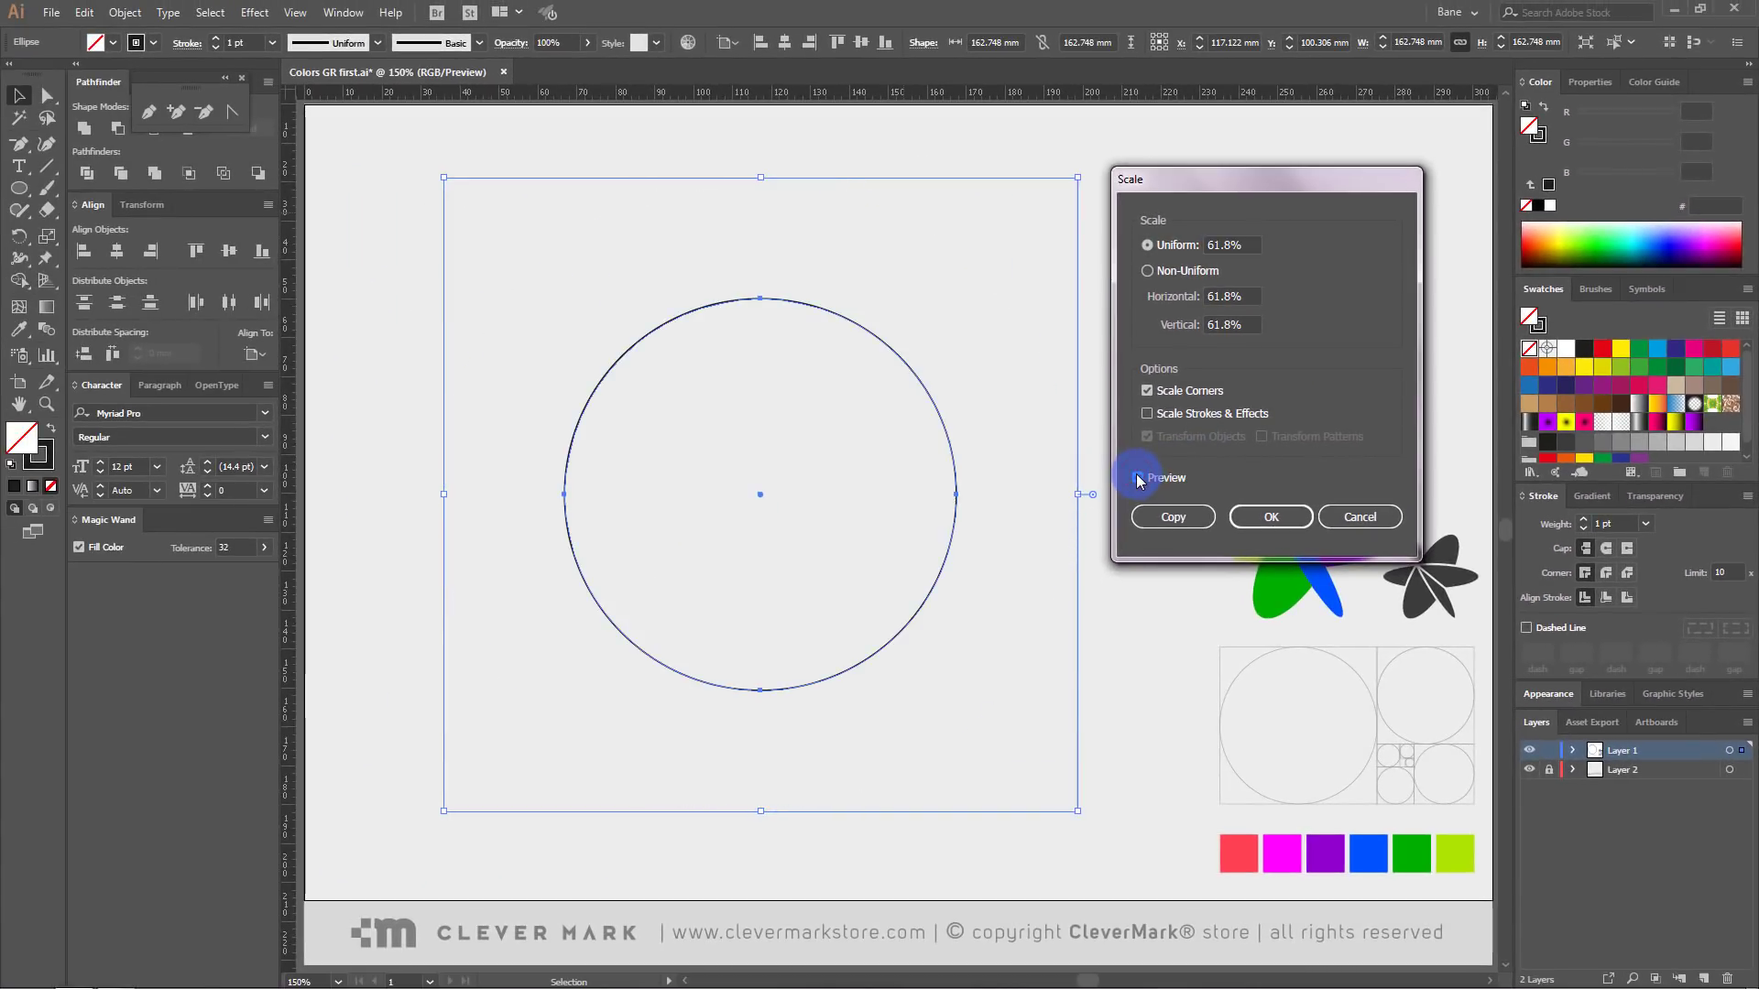
click(1137, 477)
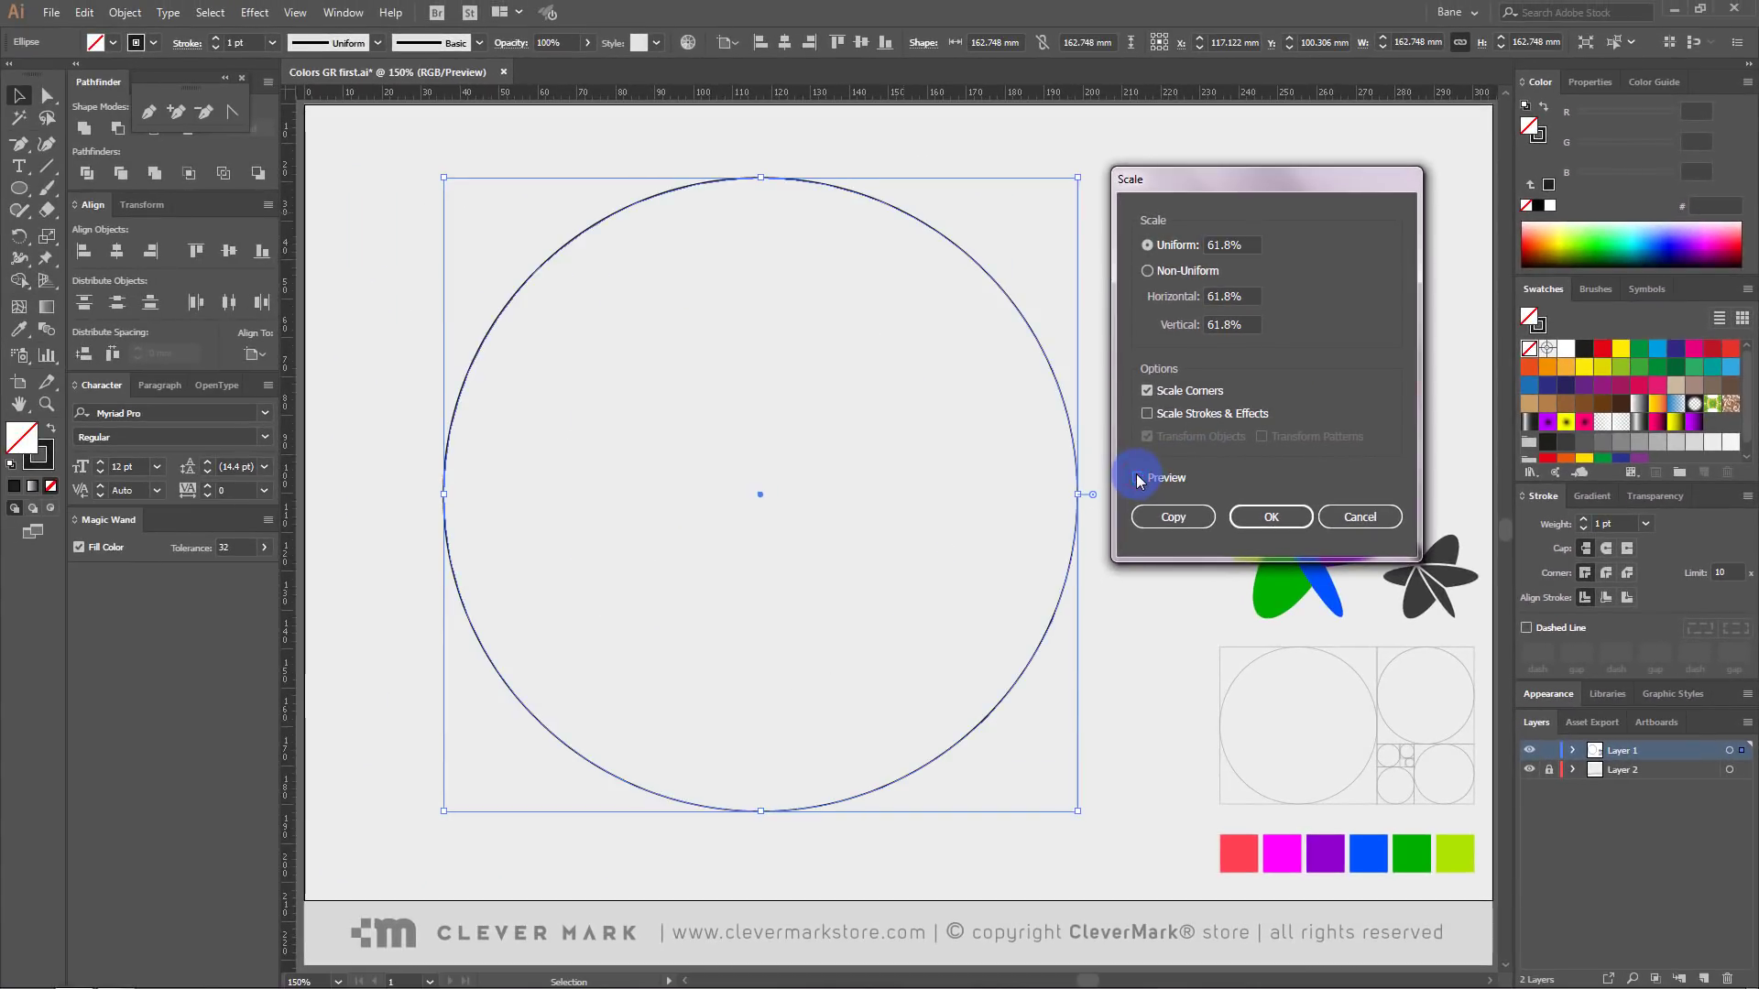
click(1157, 516)
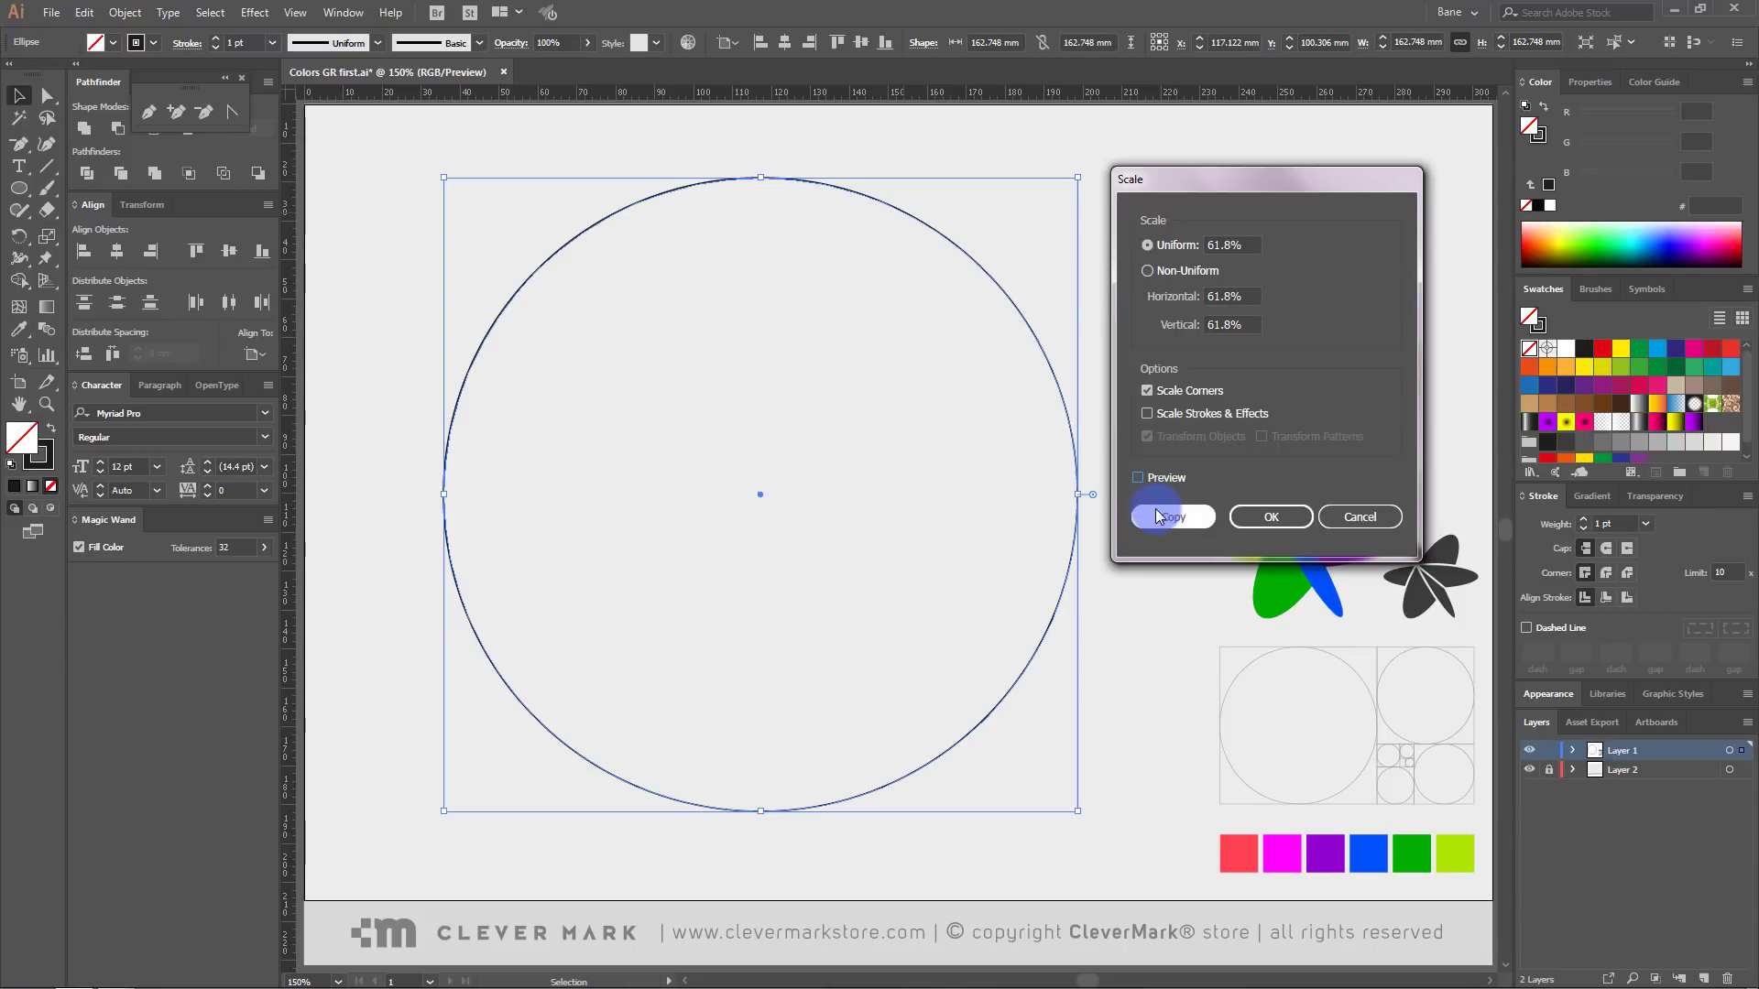
click(1188, 519)
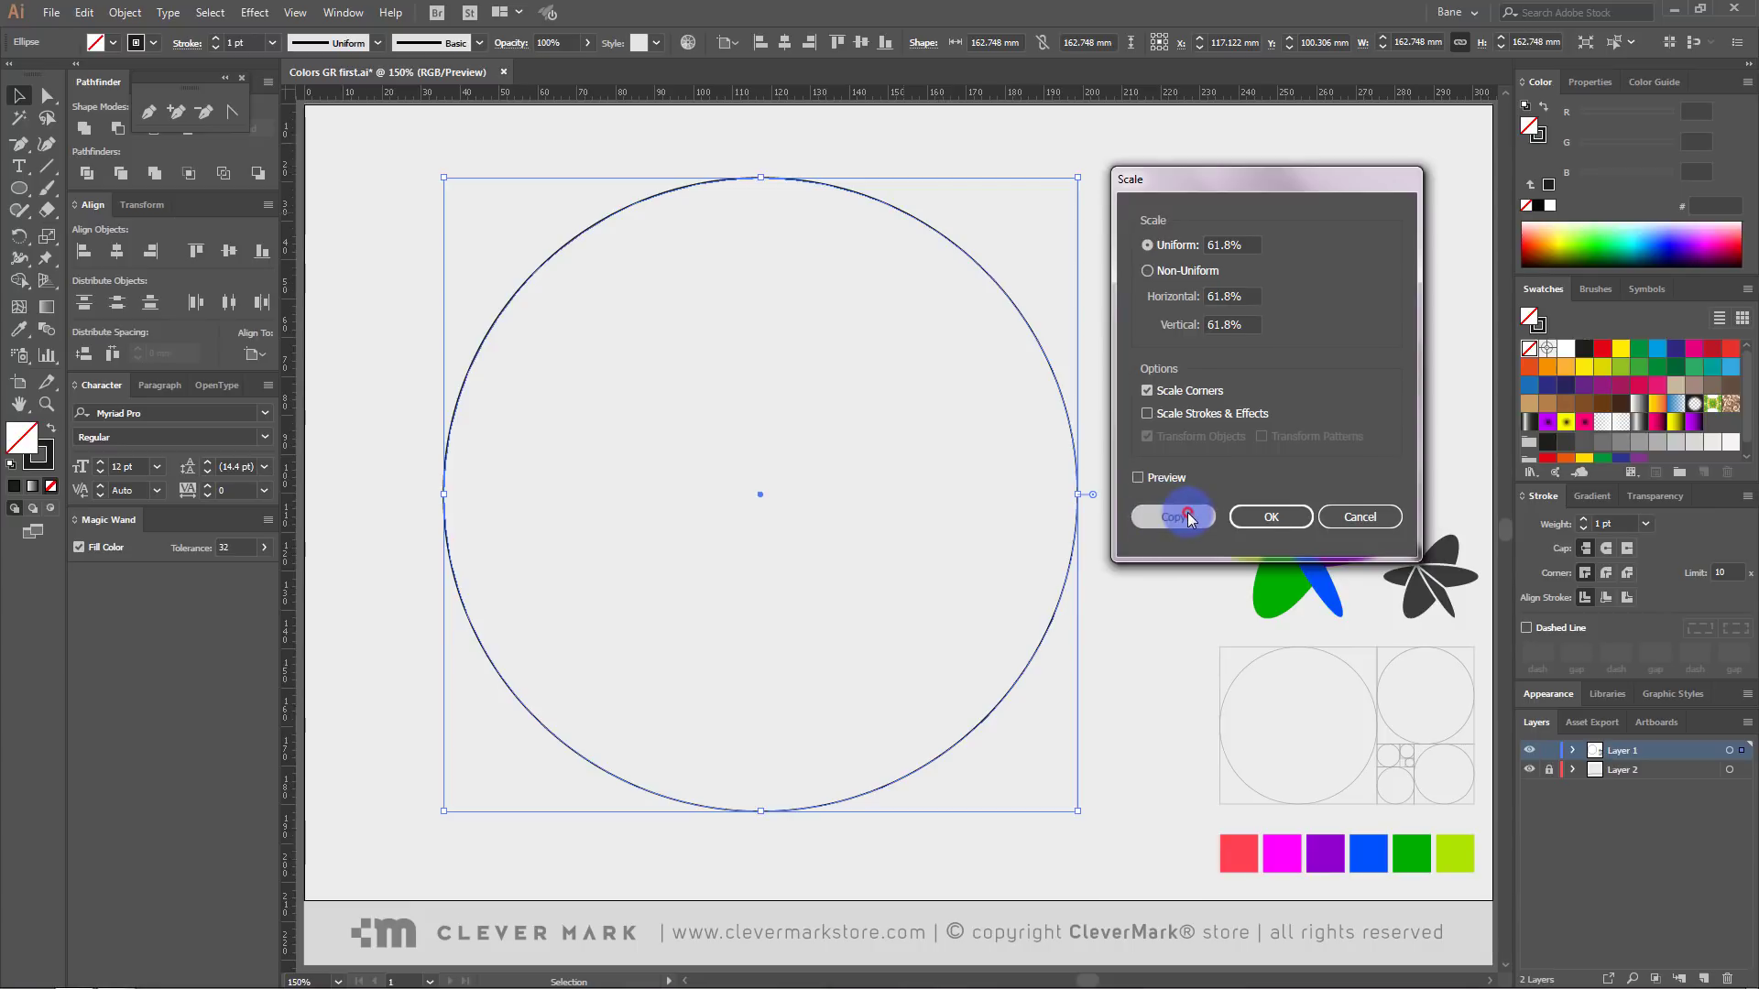
- Repeat the 61.8% scaled copy with Ctrl+D down to a 23.739 mm circle, then deselect
key(ctrl+d)
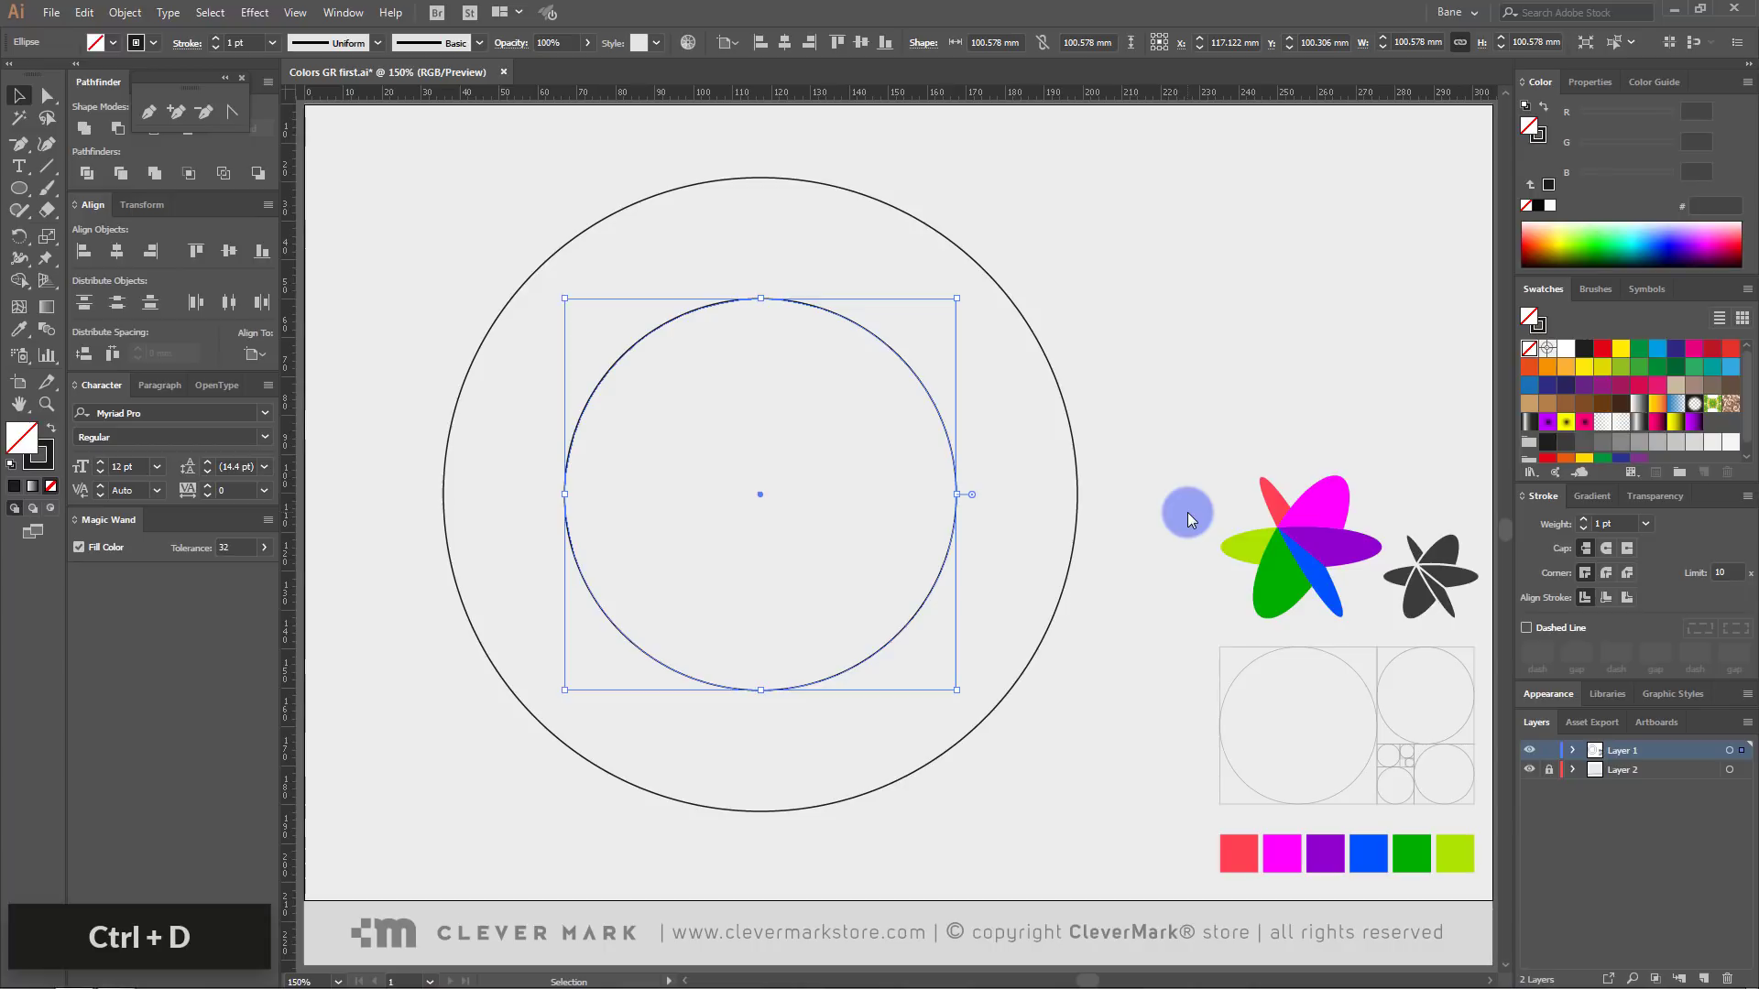
key(ctrl+d)
key(ctrl+d)
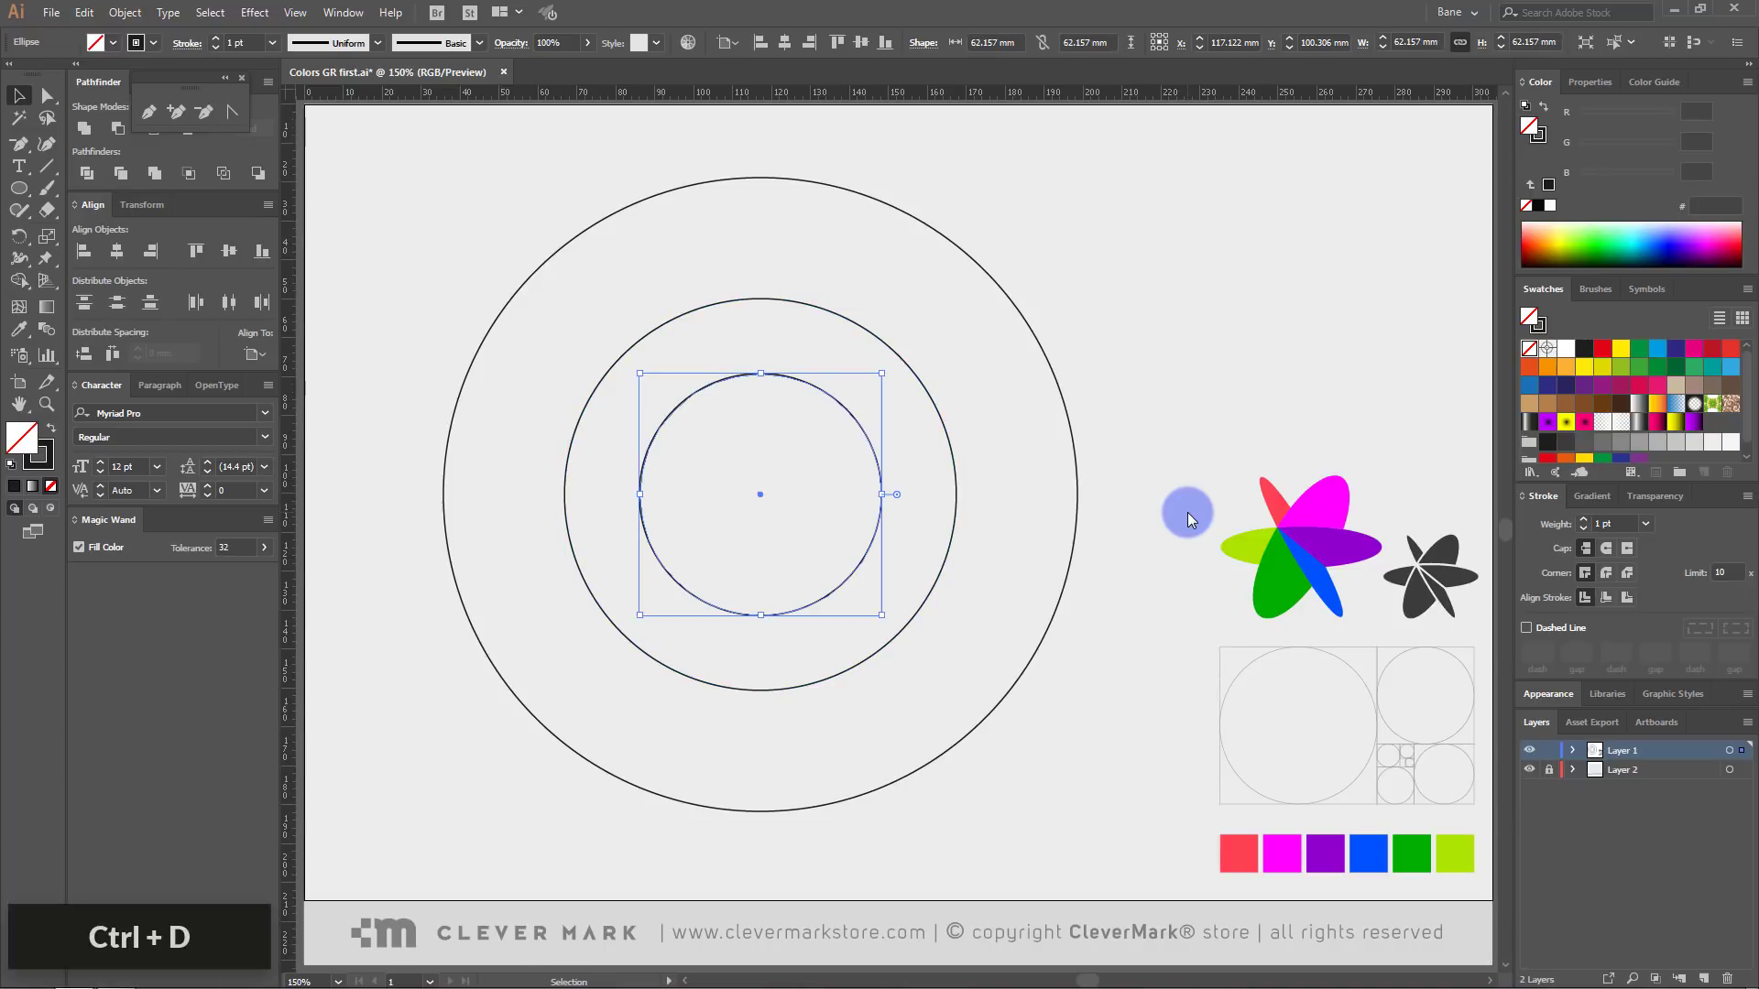
key(ctrl+d)
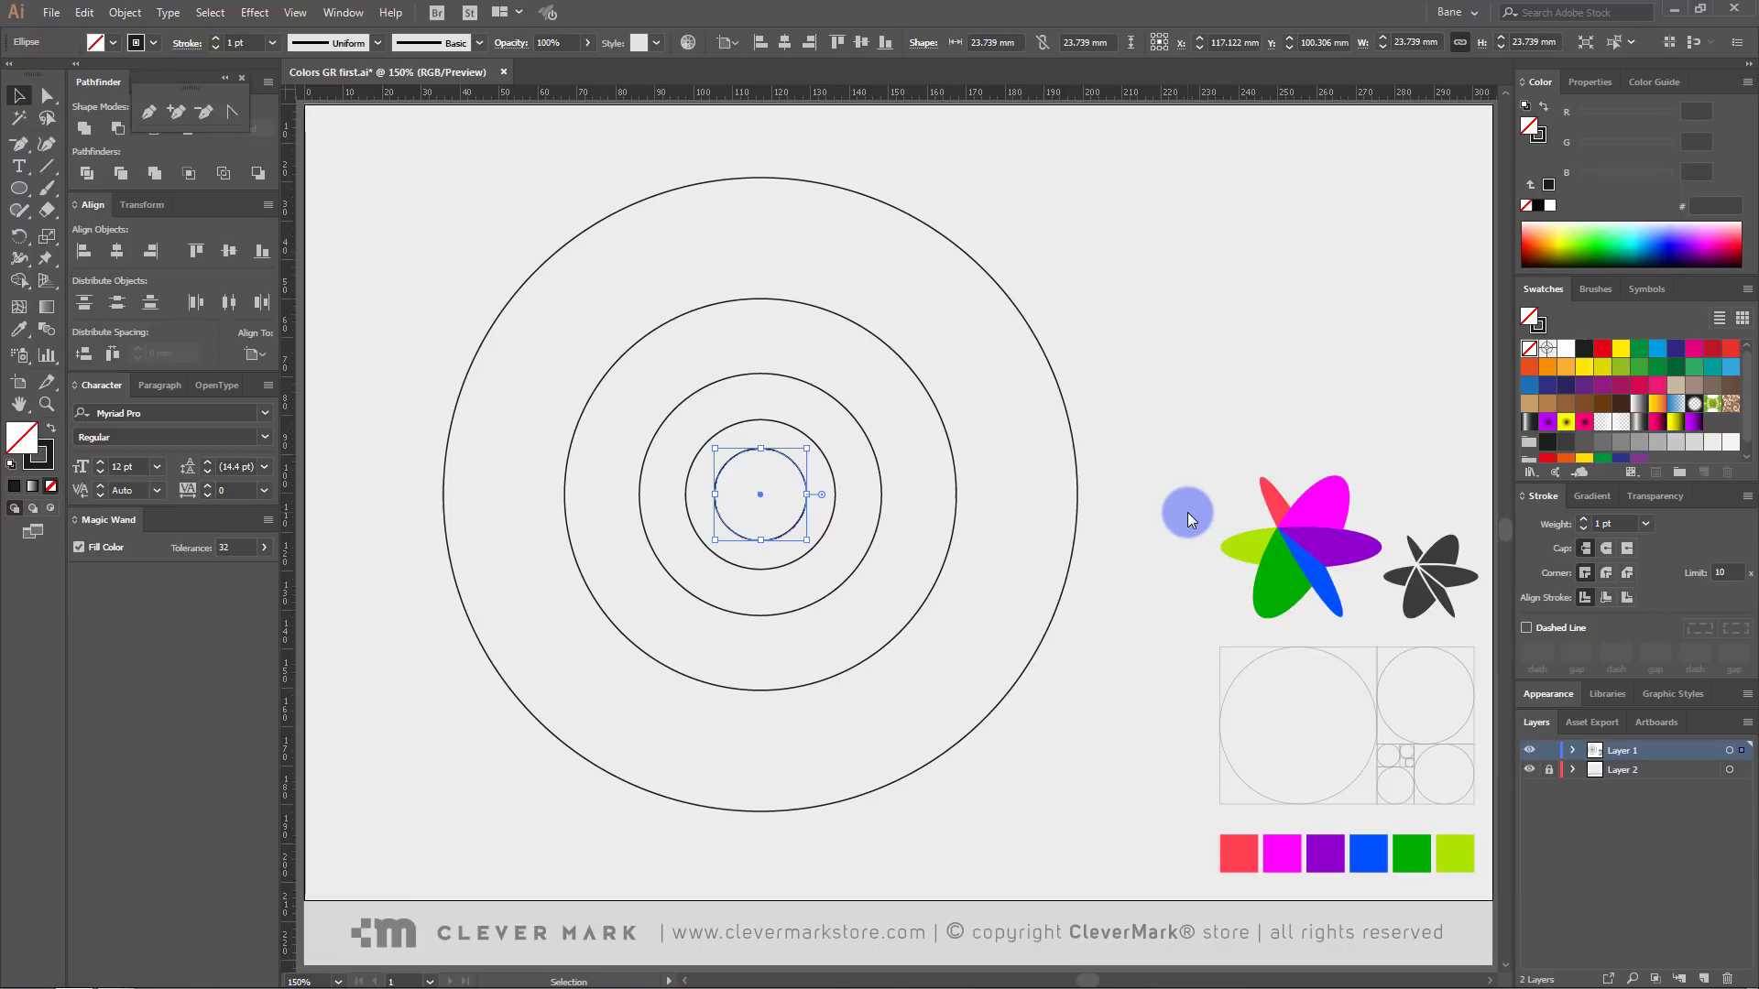
click(437, 139)
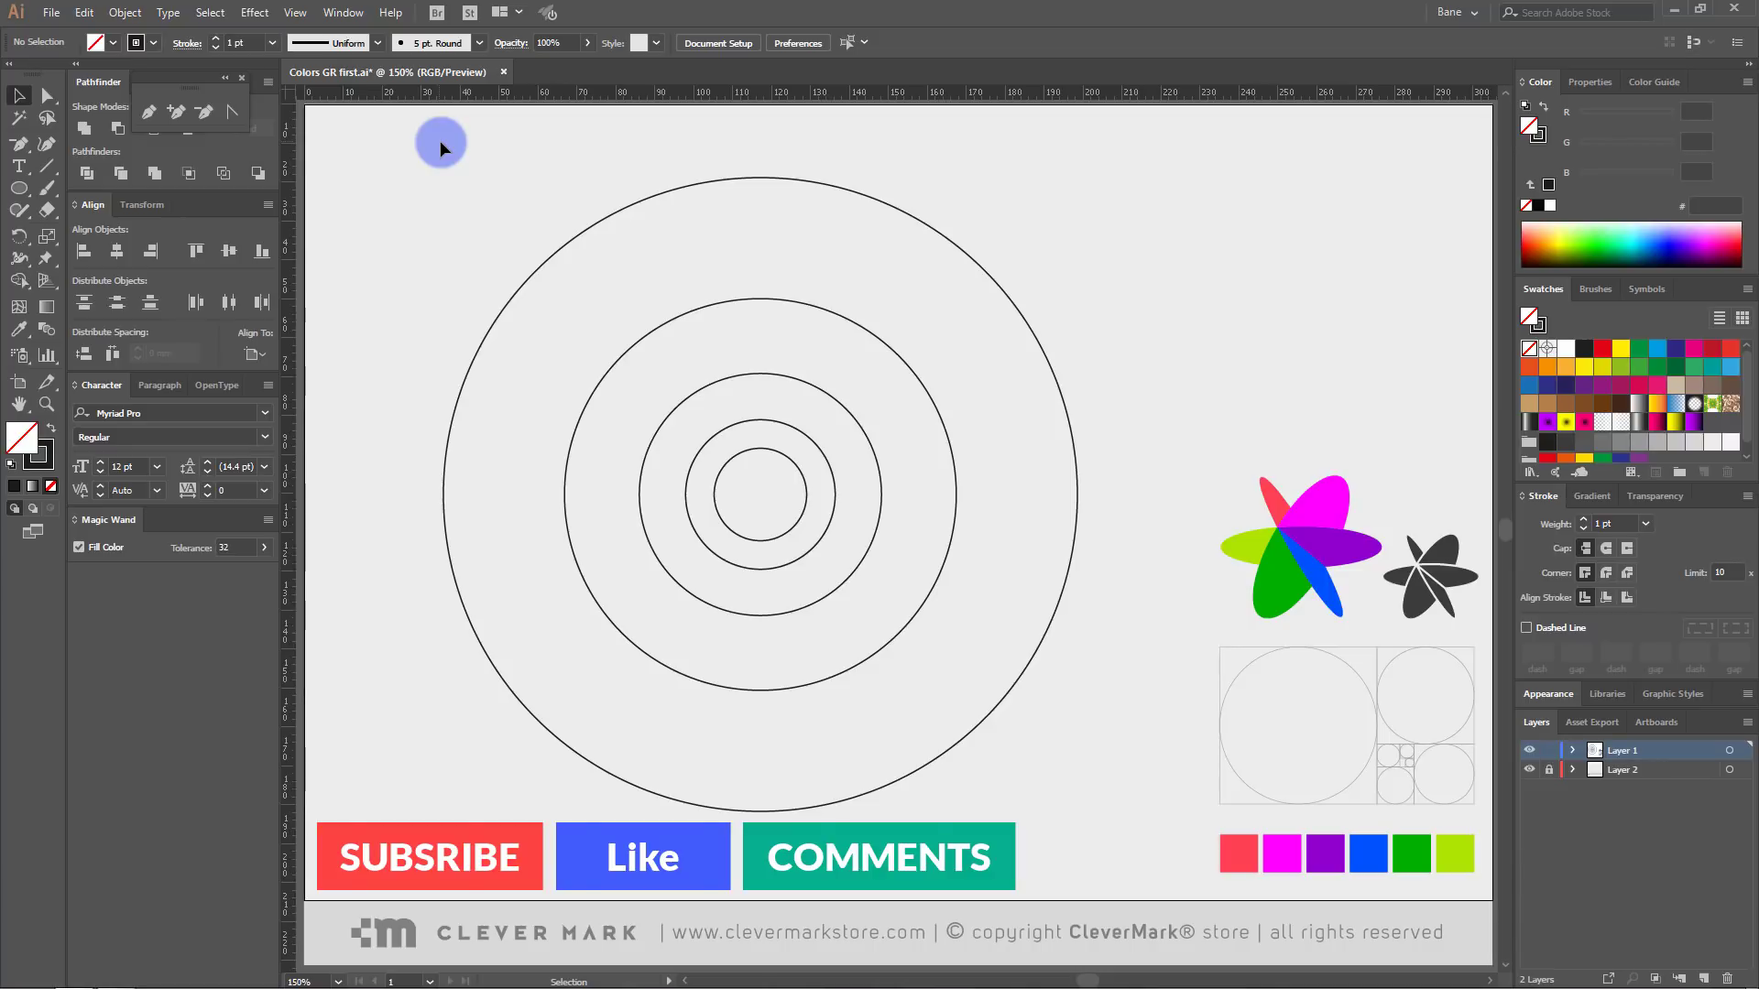
- Flatten the outer circle from its centre into a 162.748 × 38.413 mm ellipse
drag(482, 141, 919, 213)
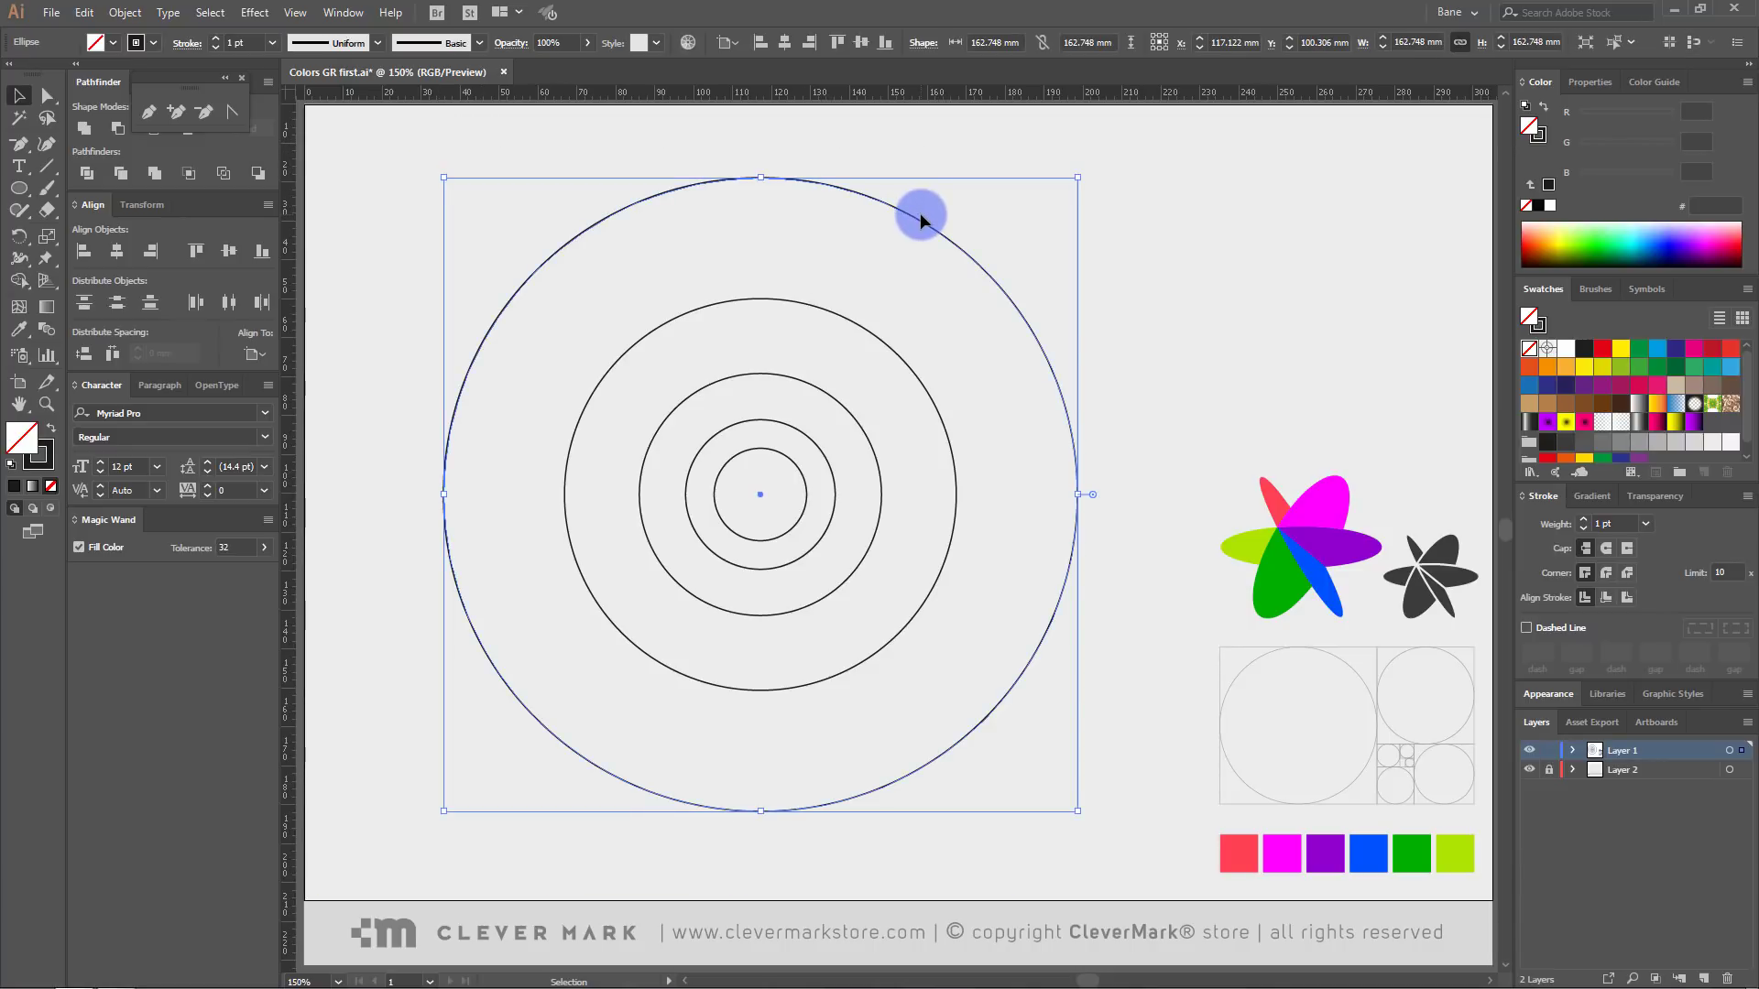
key(alt)
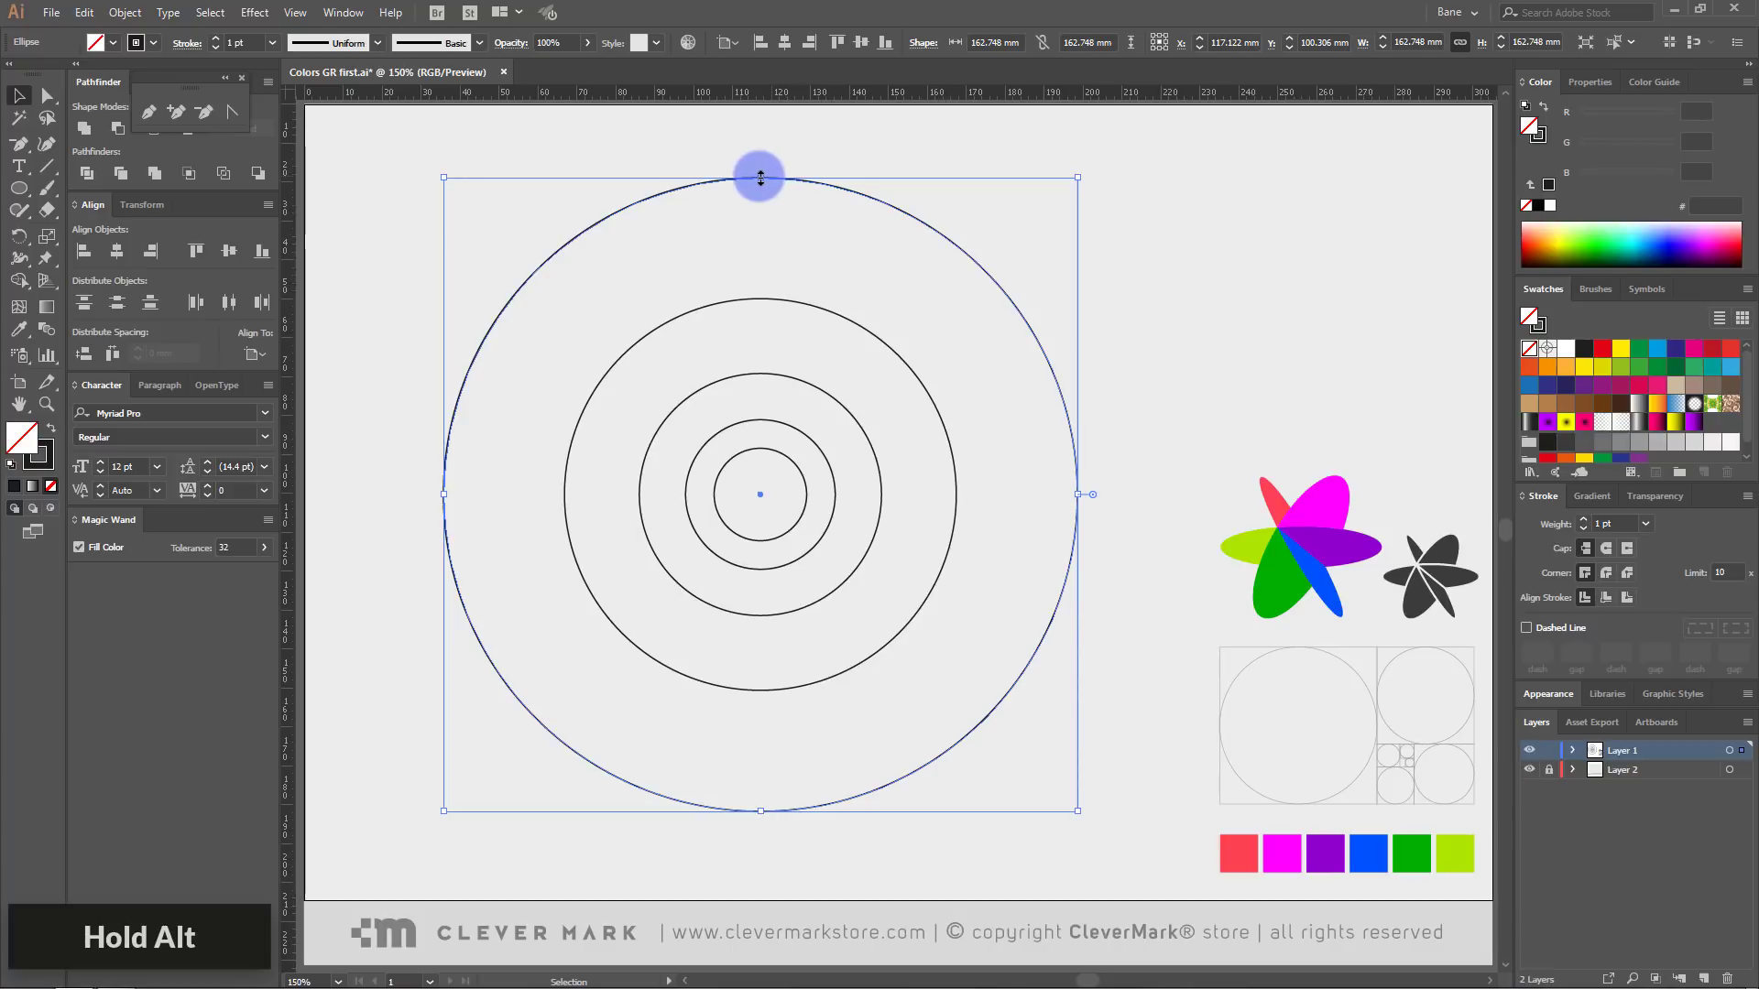
drag(760, 178, 758, 420)
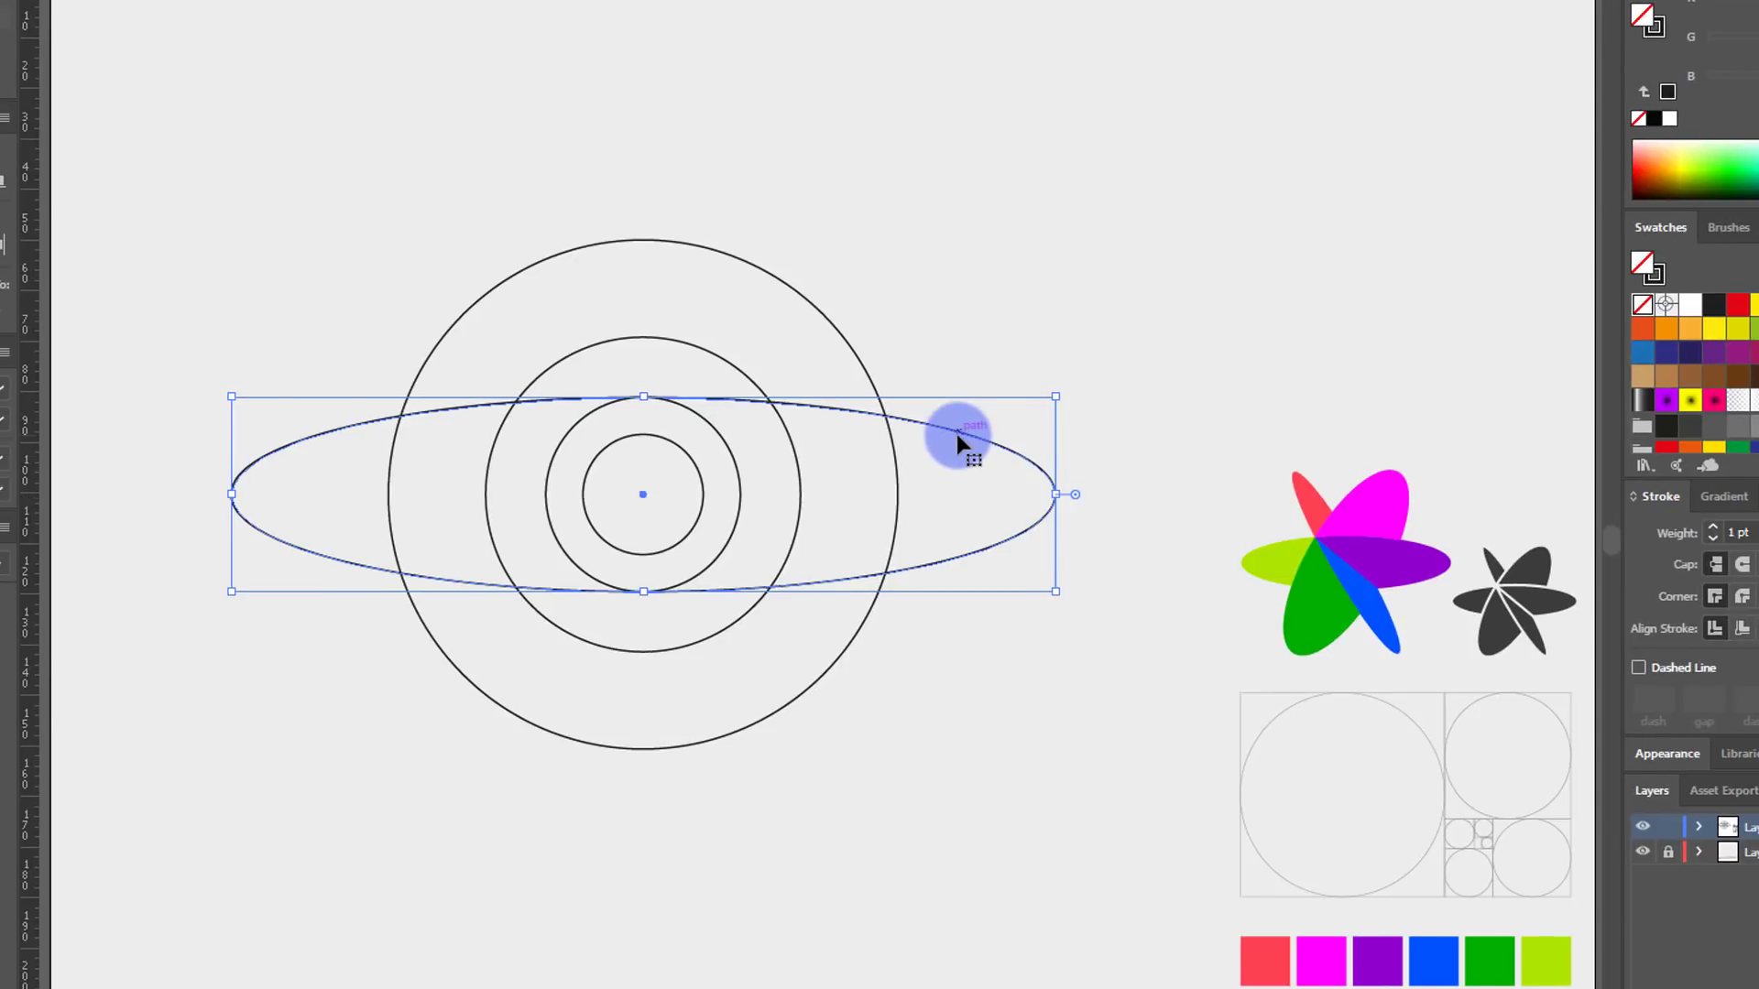
right_click(960, 431)
- Make a copy of the horizontal ellipse rotated 60°
mouse_move(1044, 793)
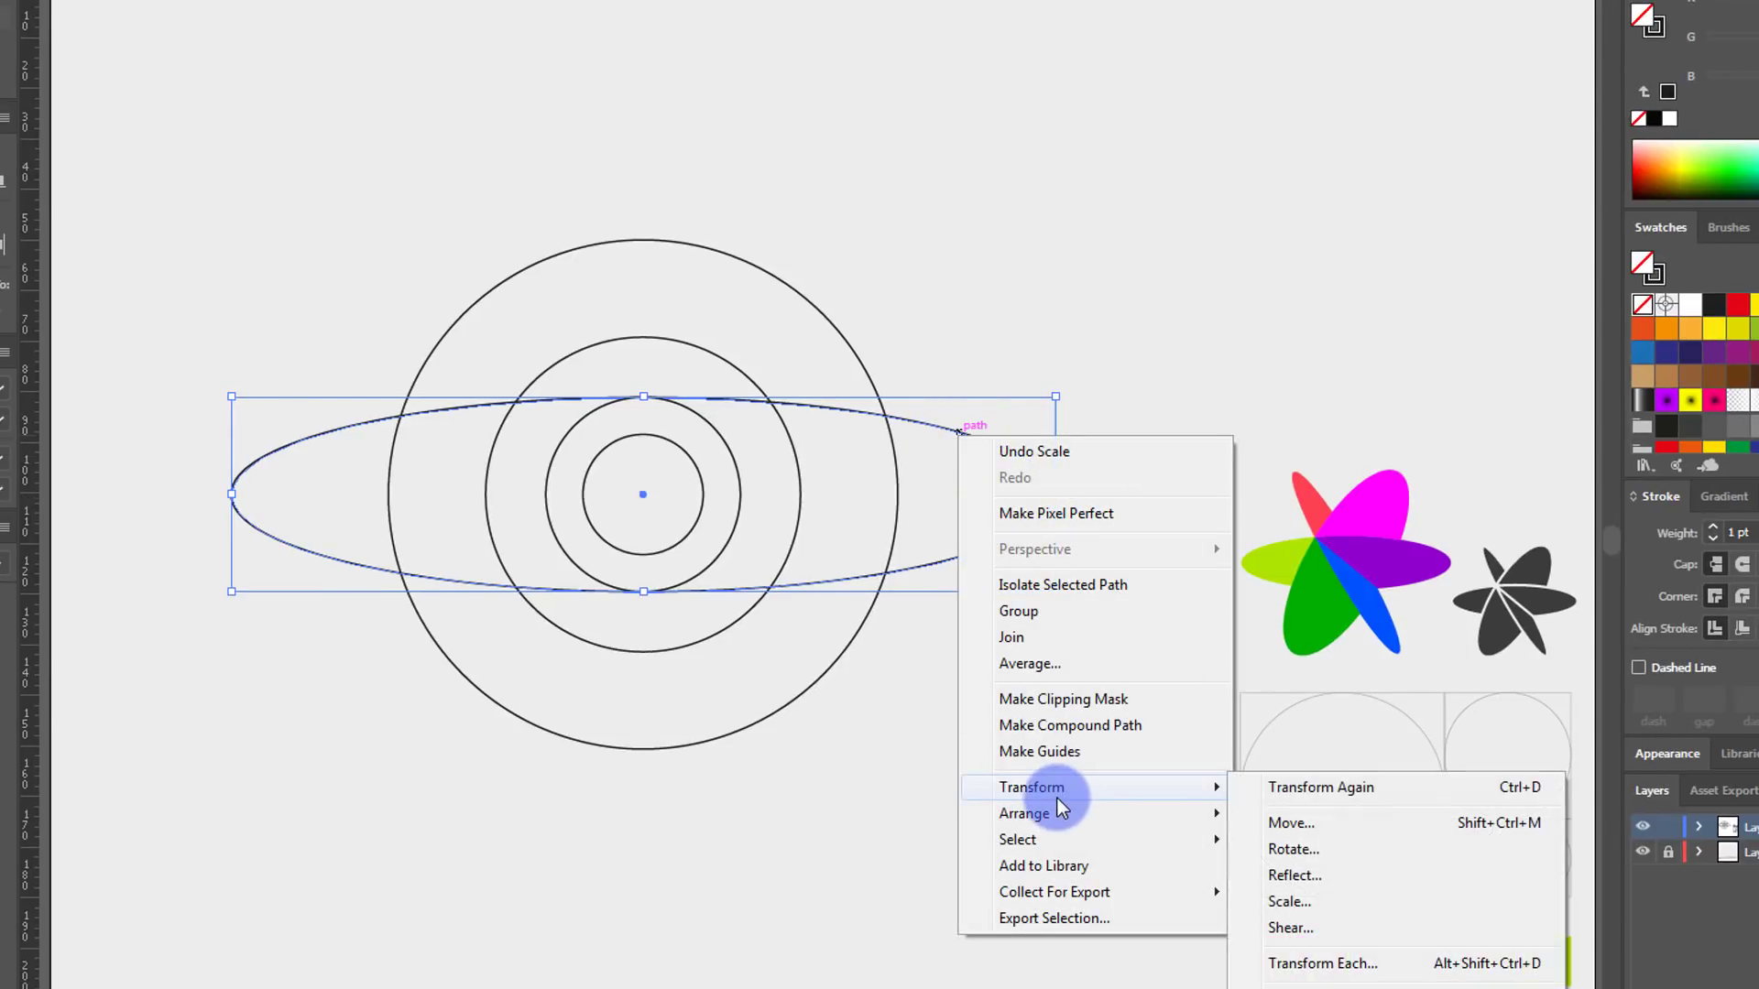
click(1372, 848)
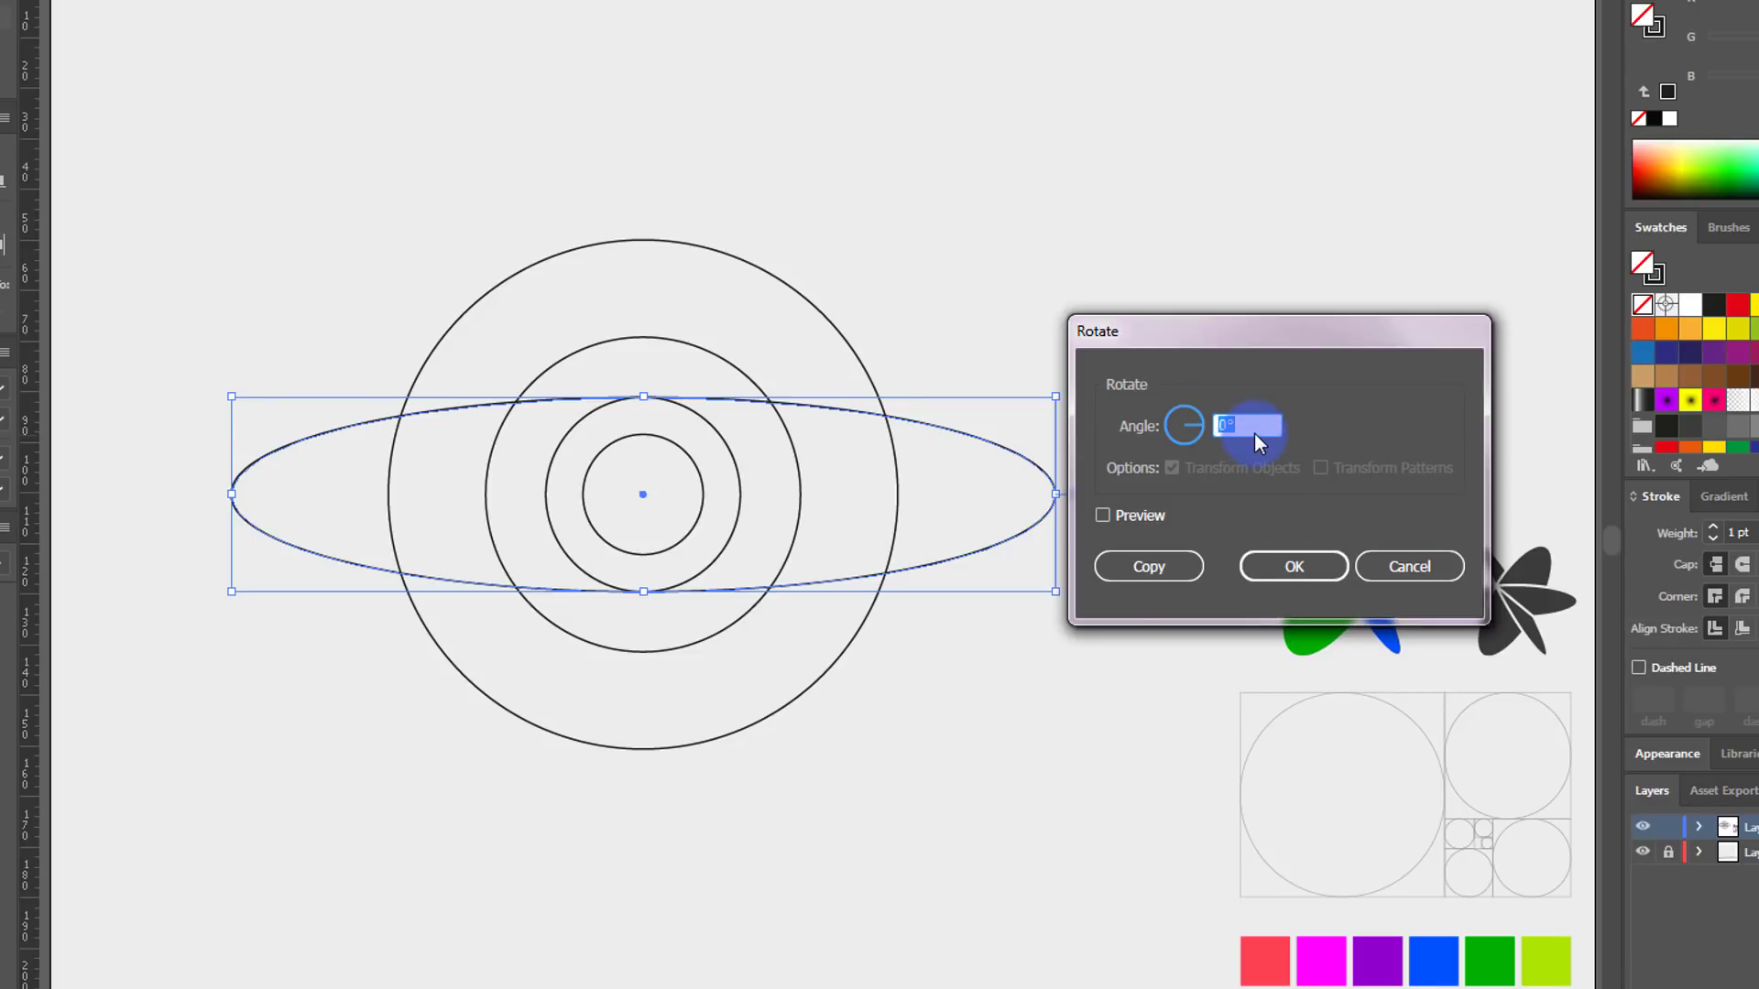
text(60)
click(1104, 518)
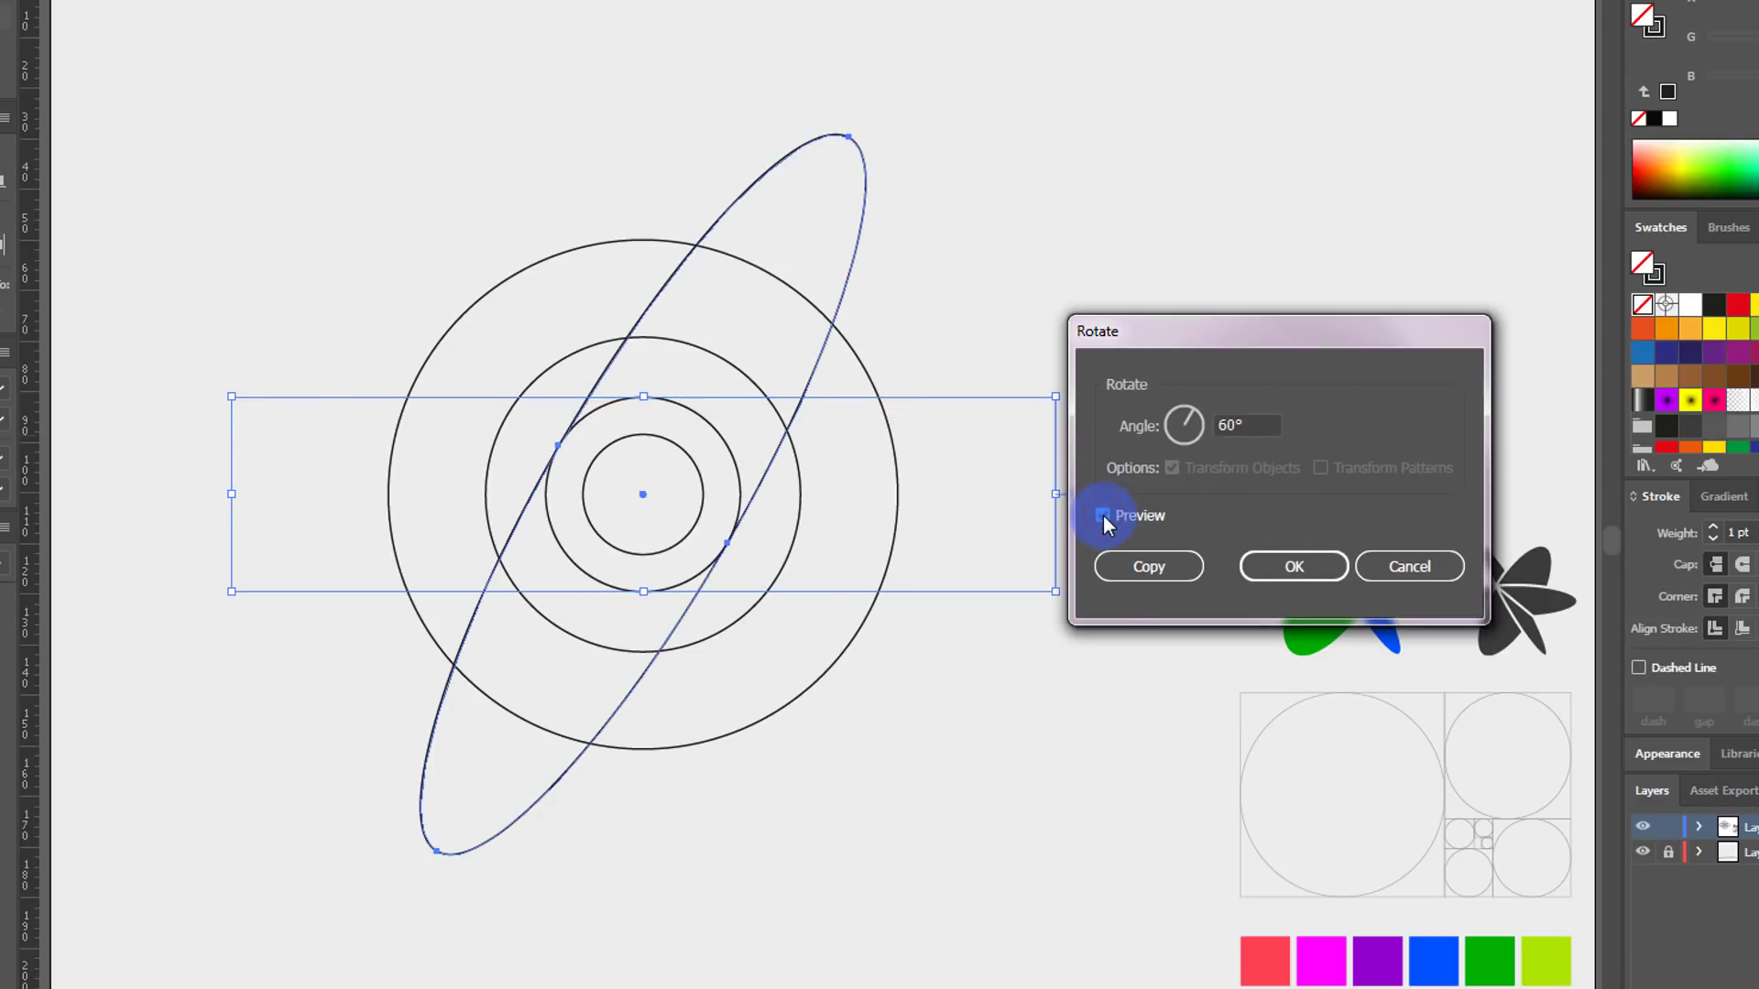
click(1139, 573)
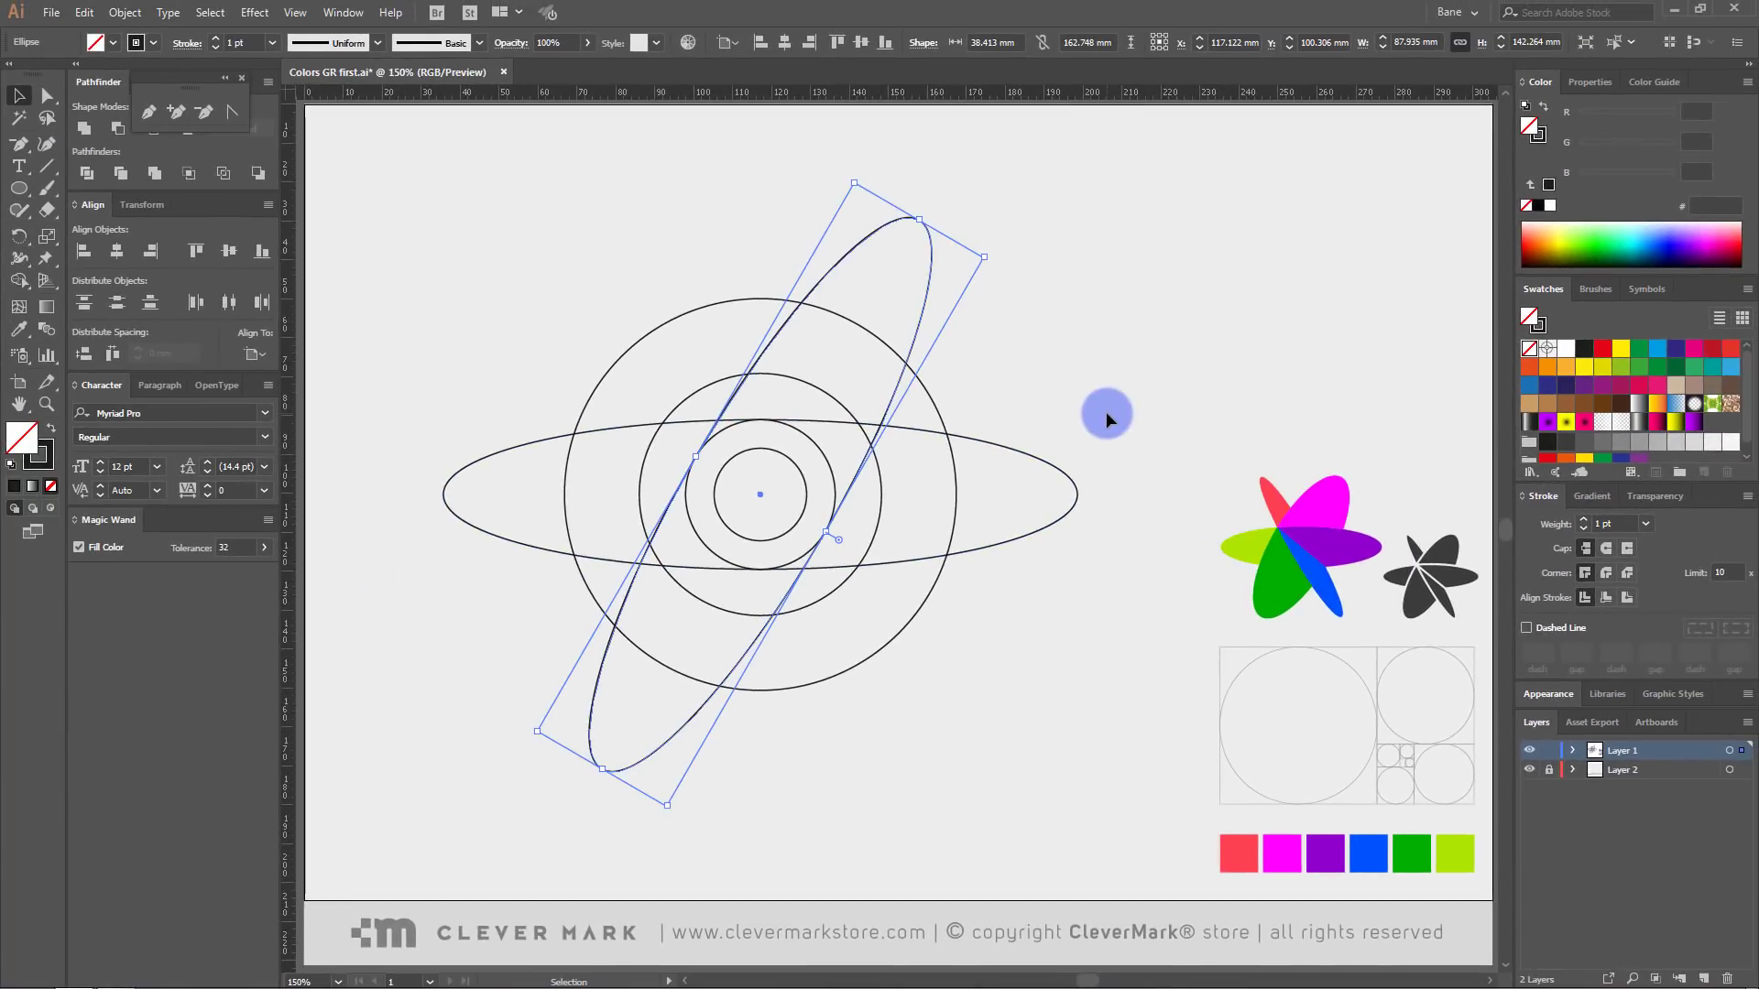
- Make another copy of the horizontal ellipse rotated −60°
drag(1093, 393, 1027, 589)
right_click(1032, 455)
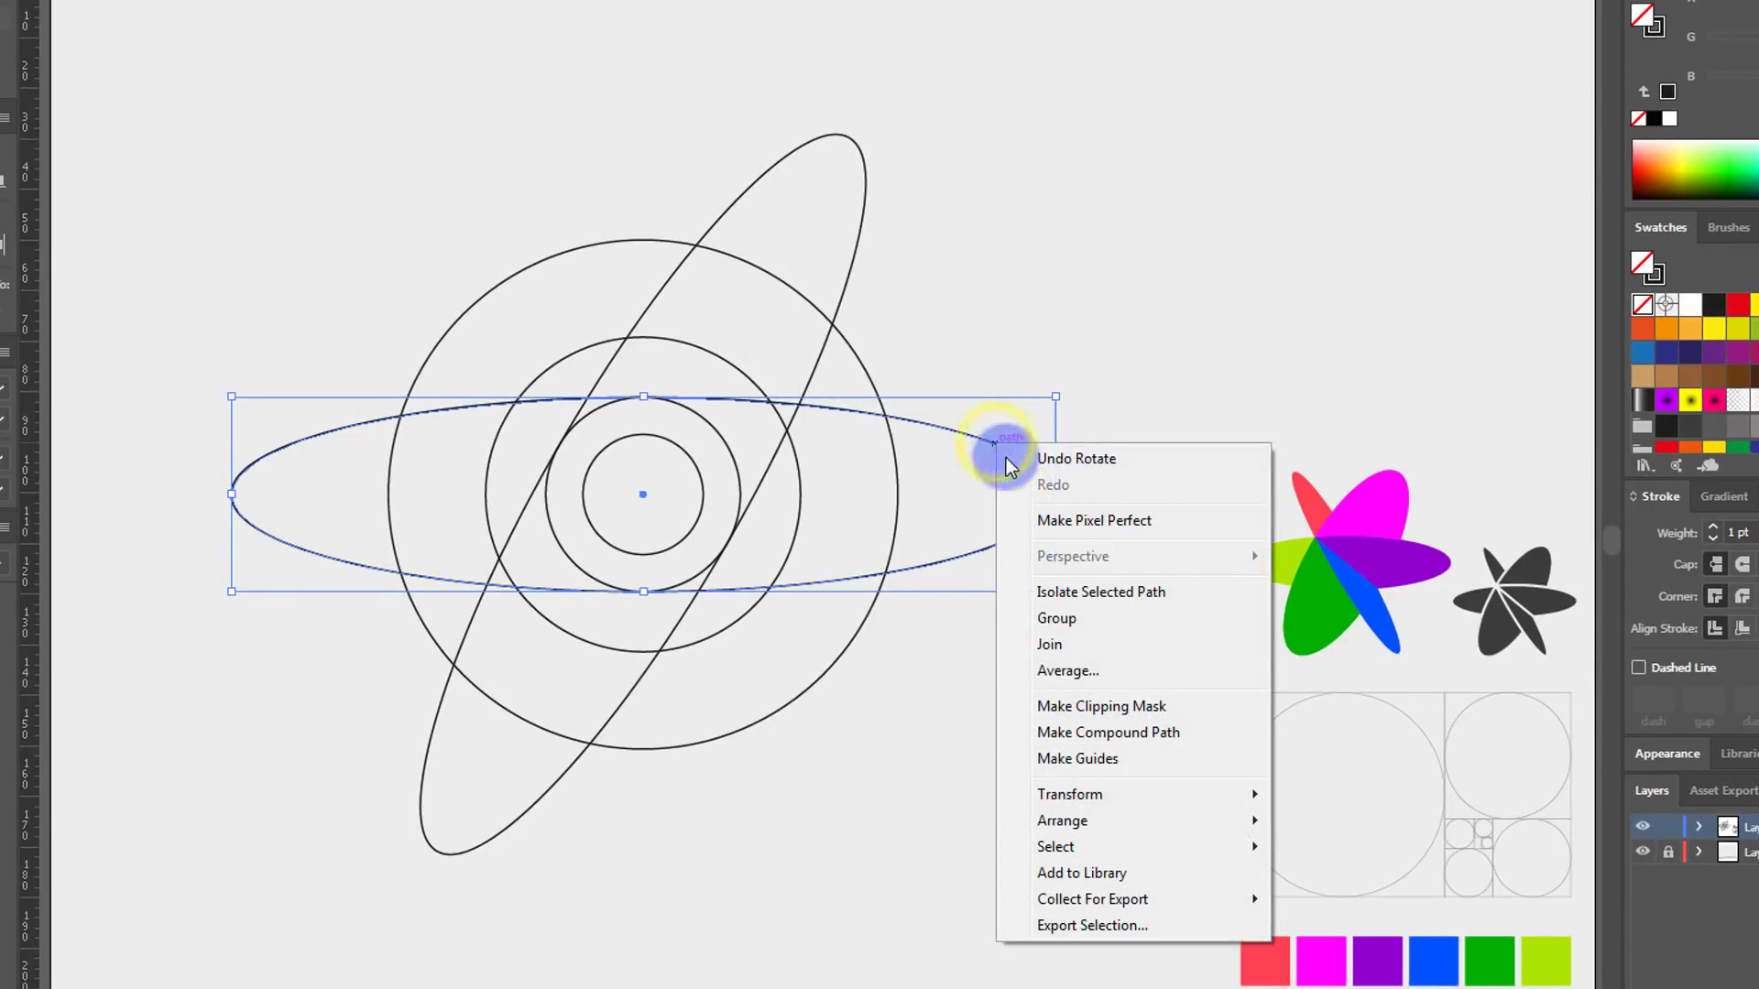
mouse_move(1103, 799)
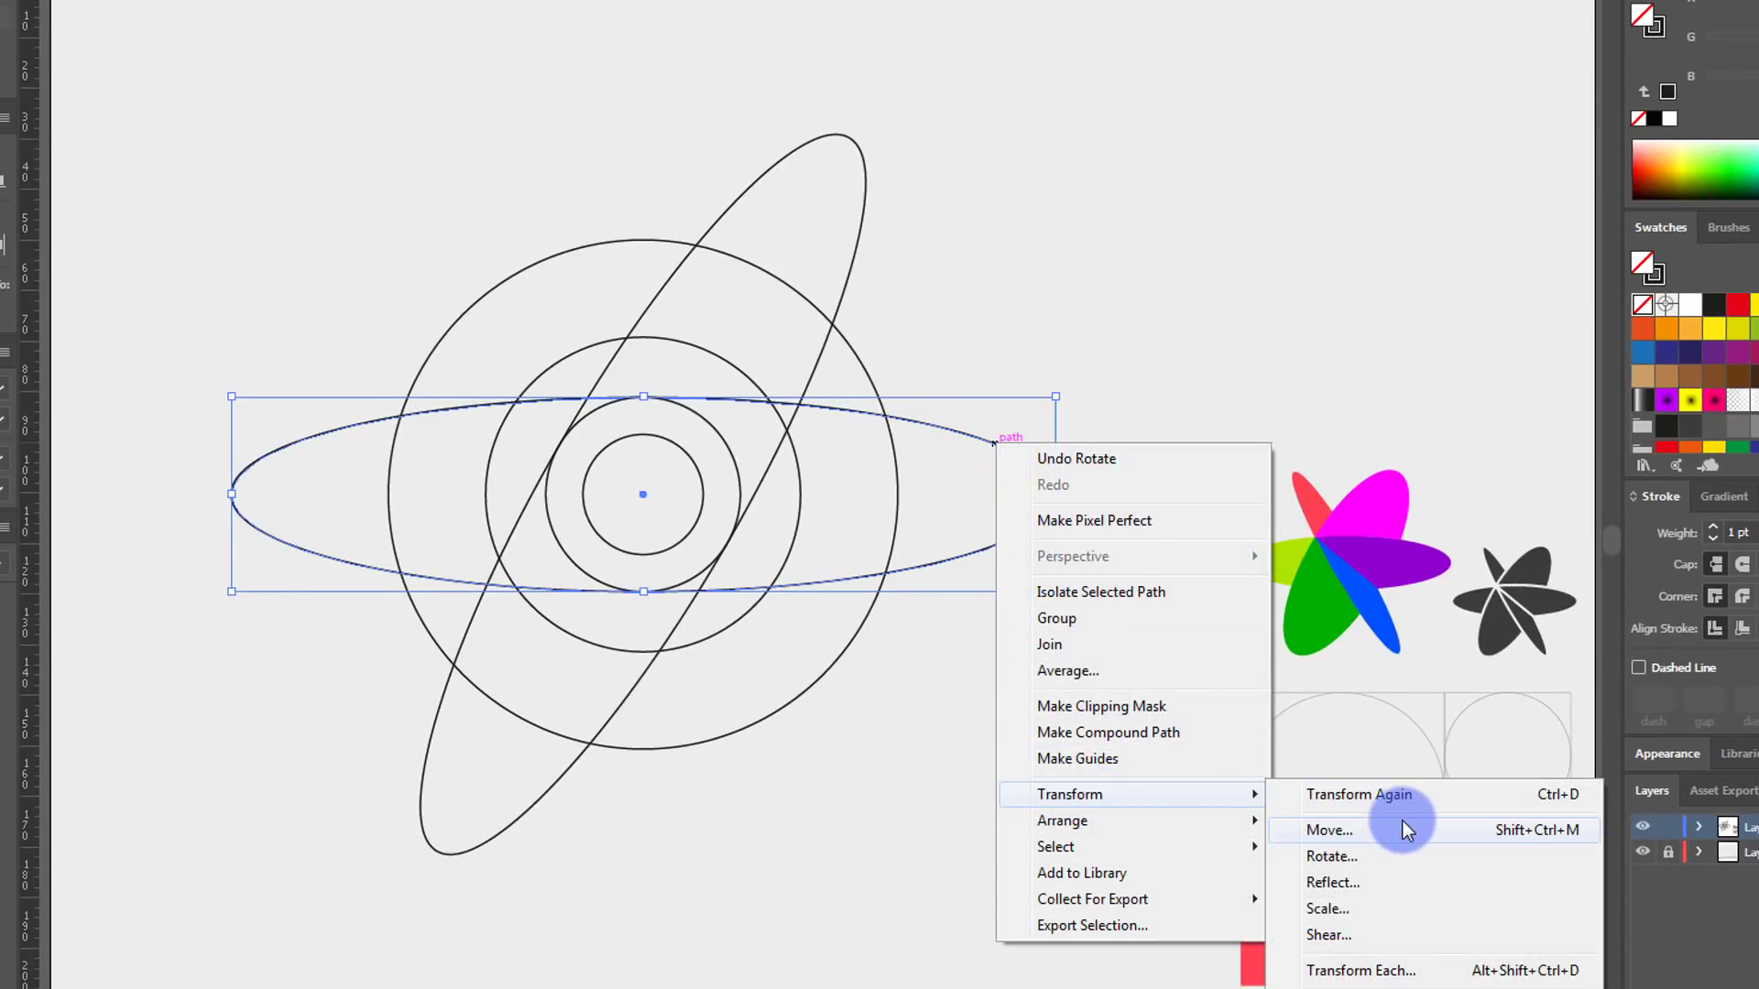
click(1332, 857)
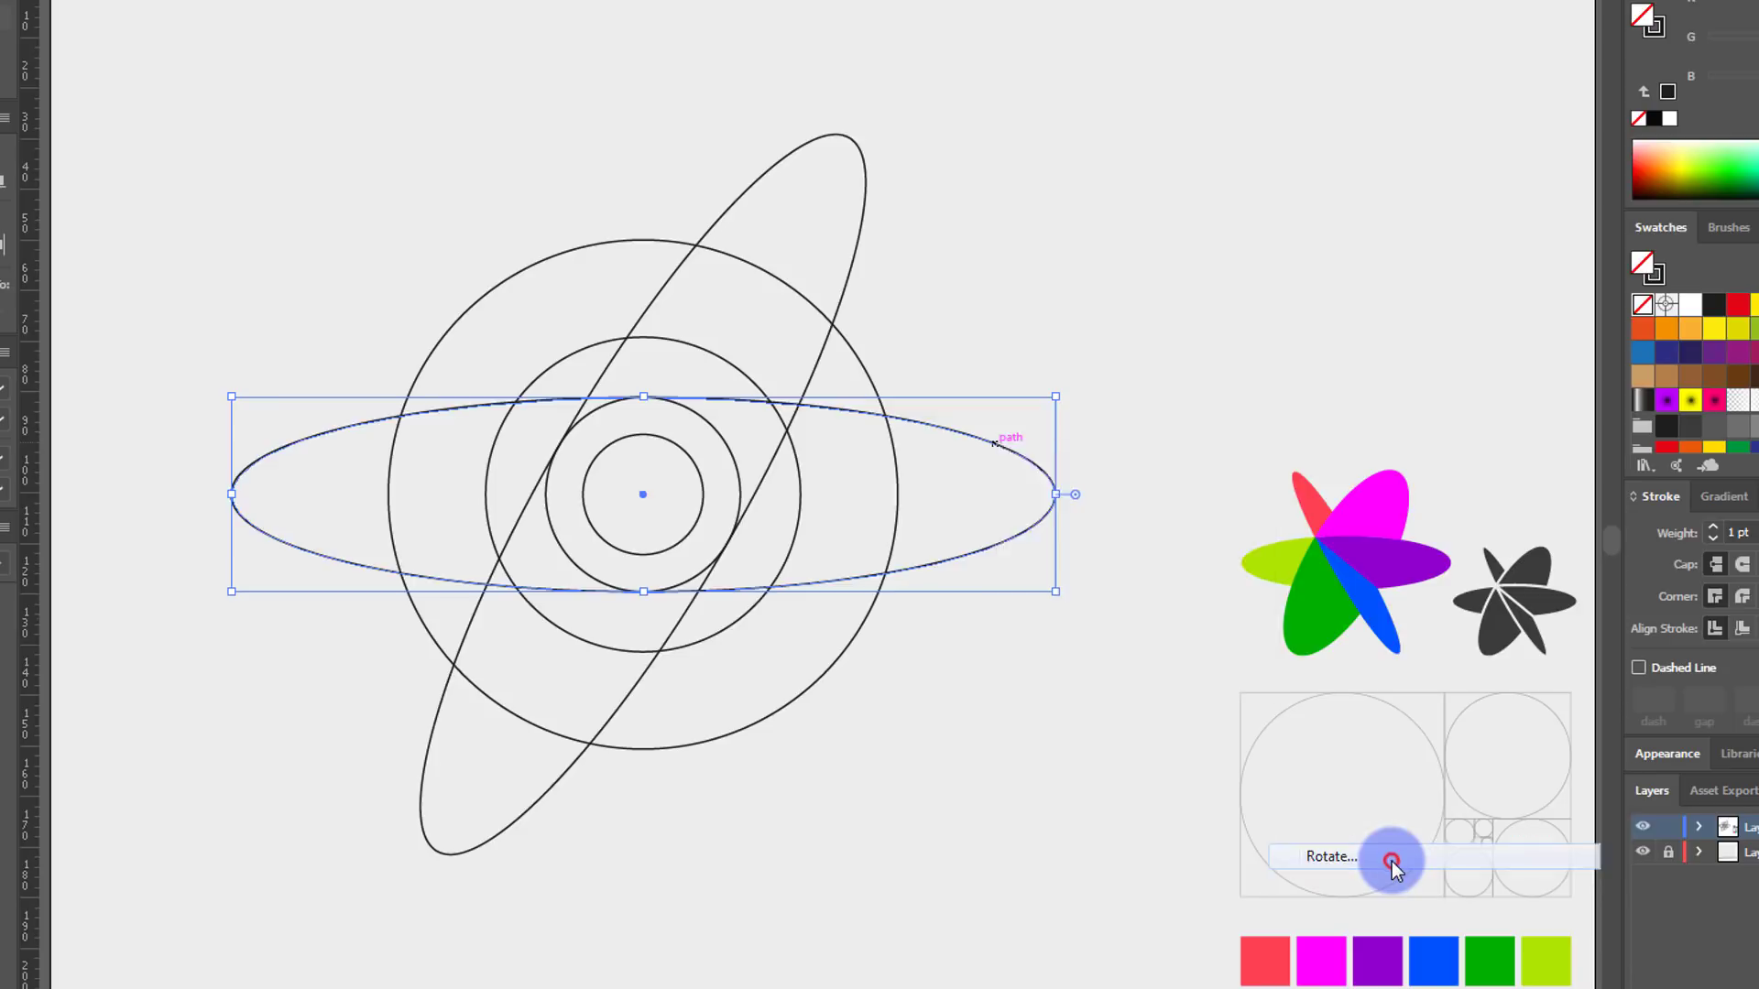
click(1221, 418)
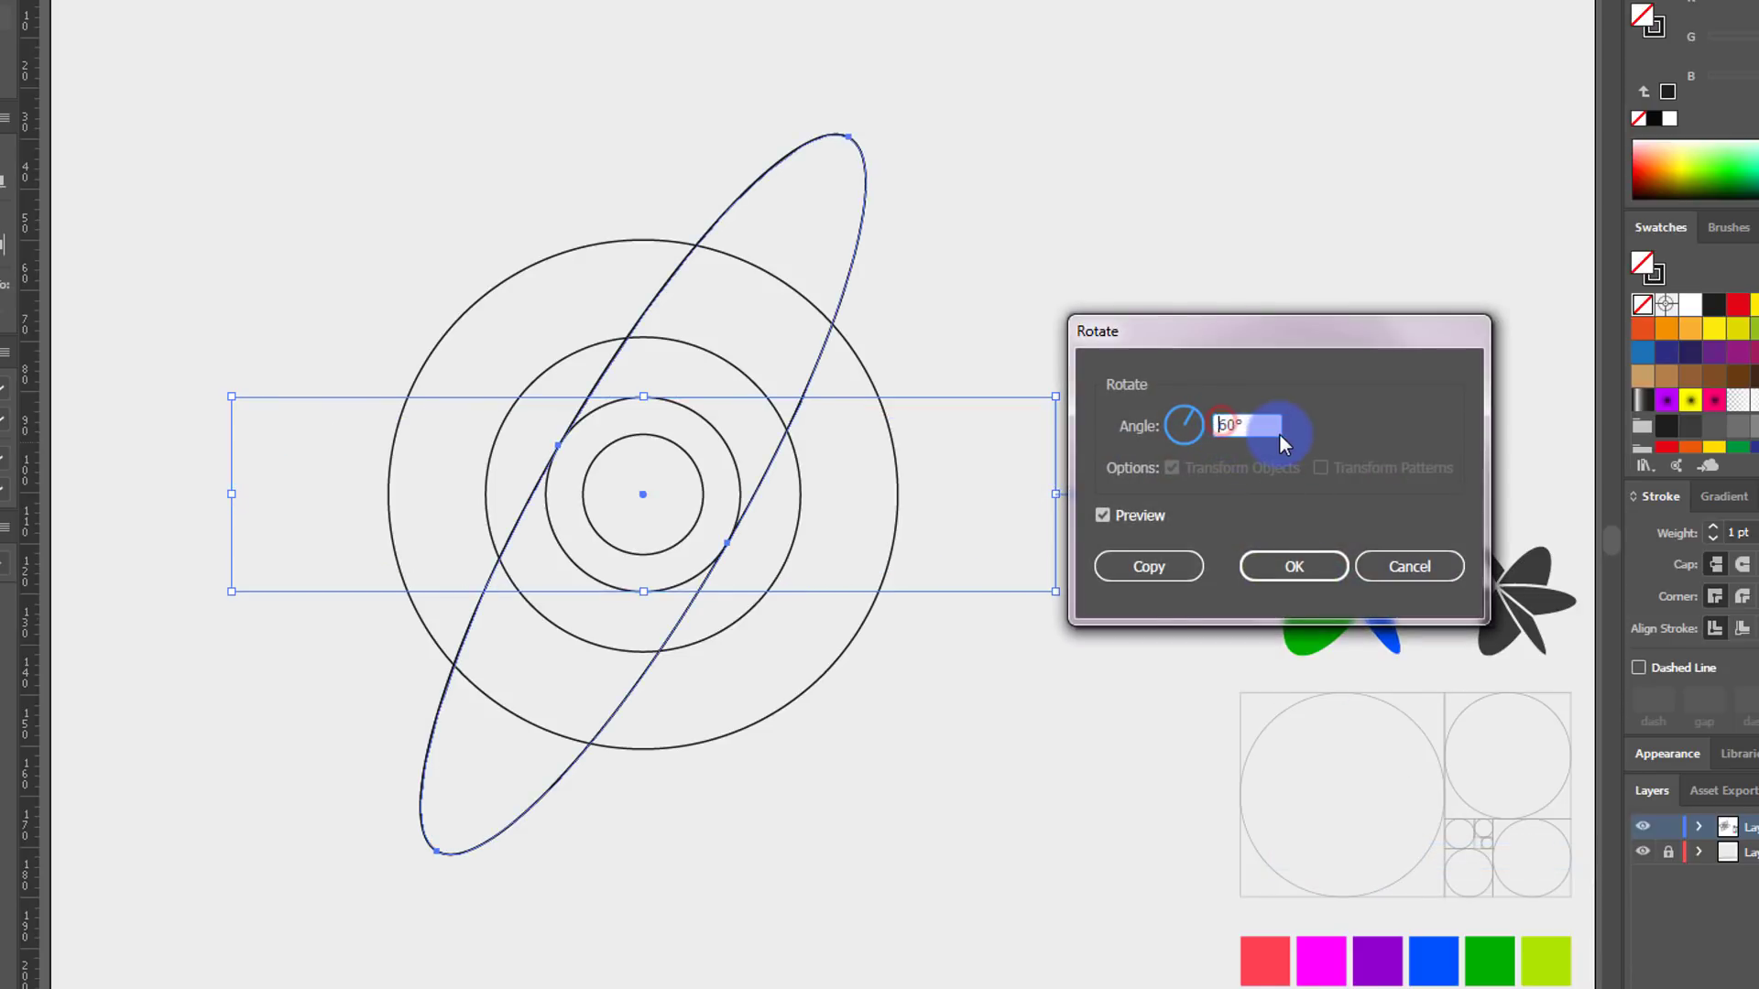
text(-)
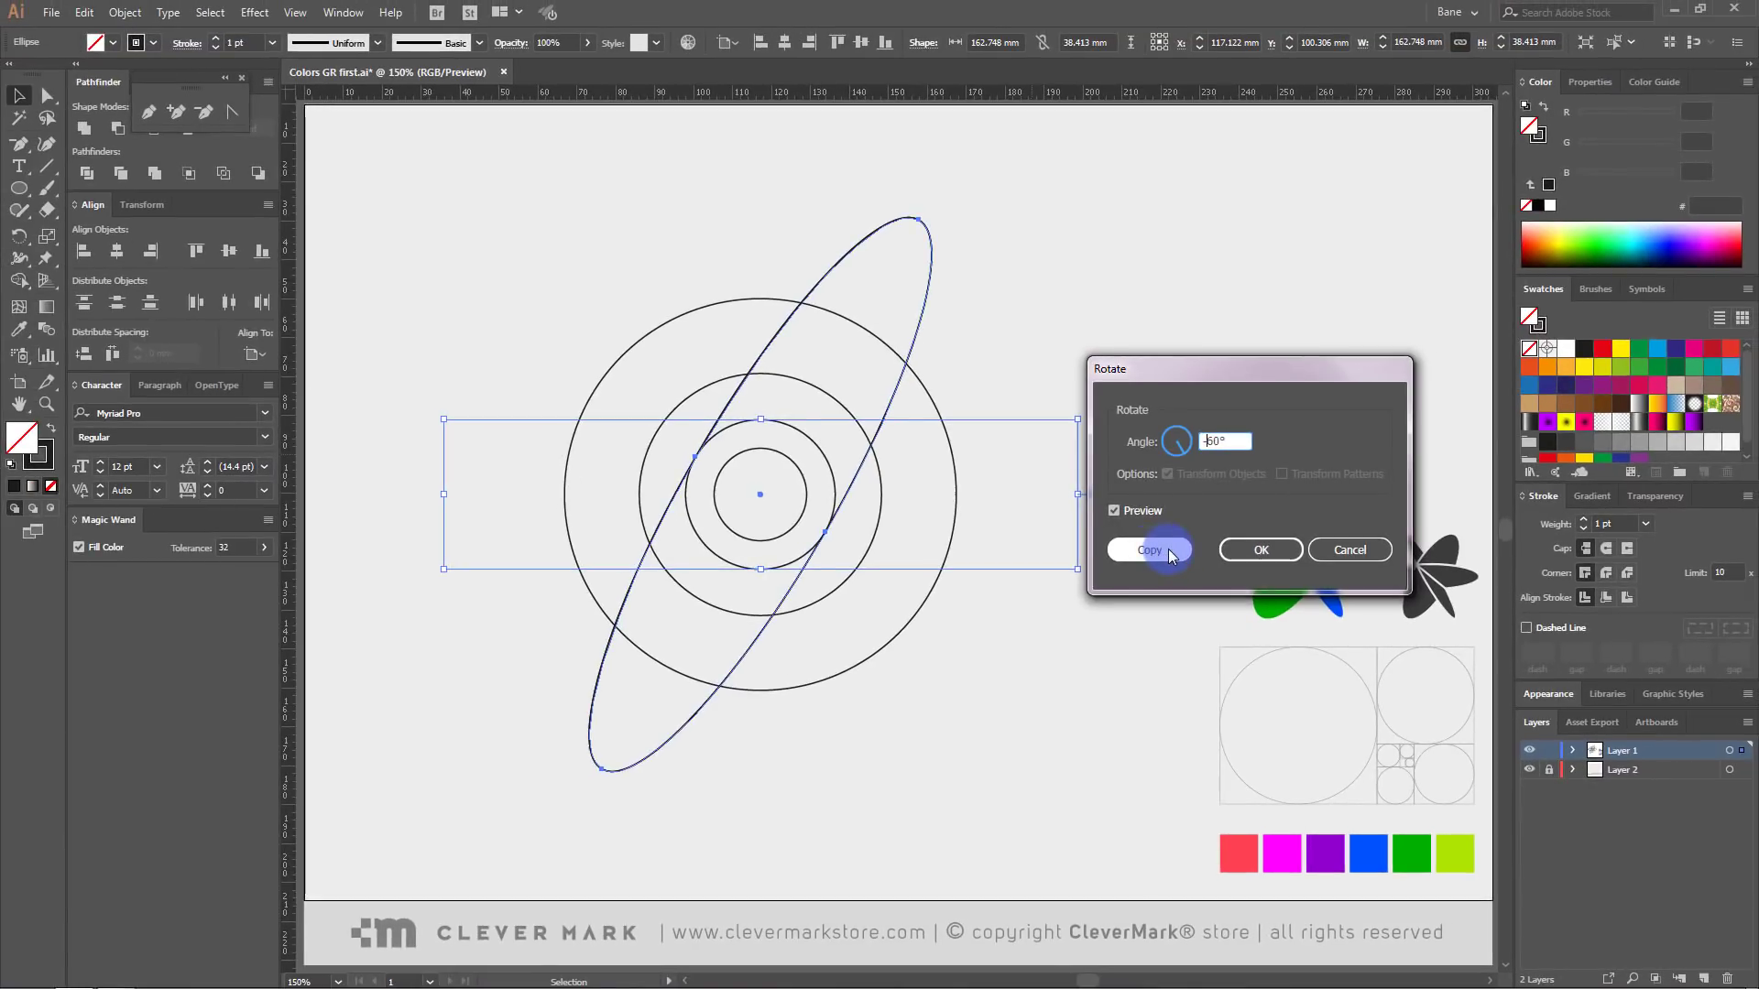
click(1168, 550)
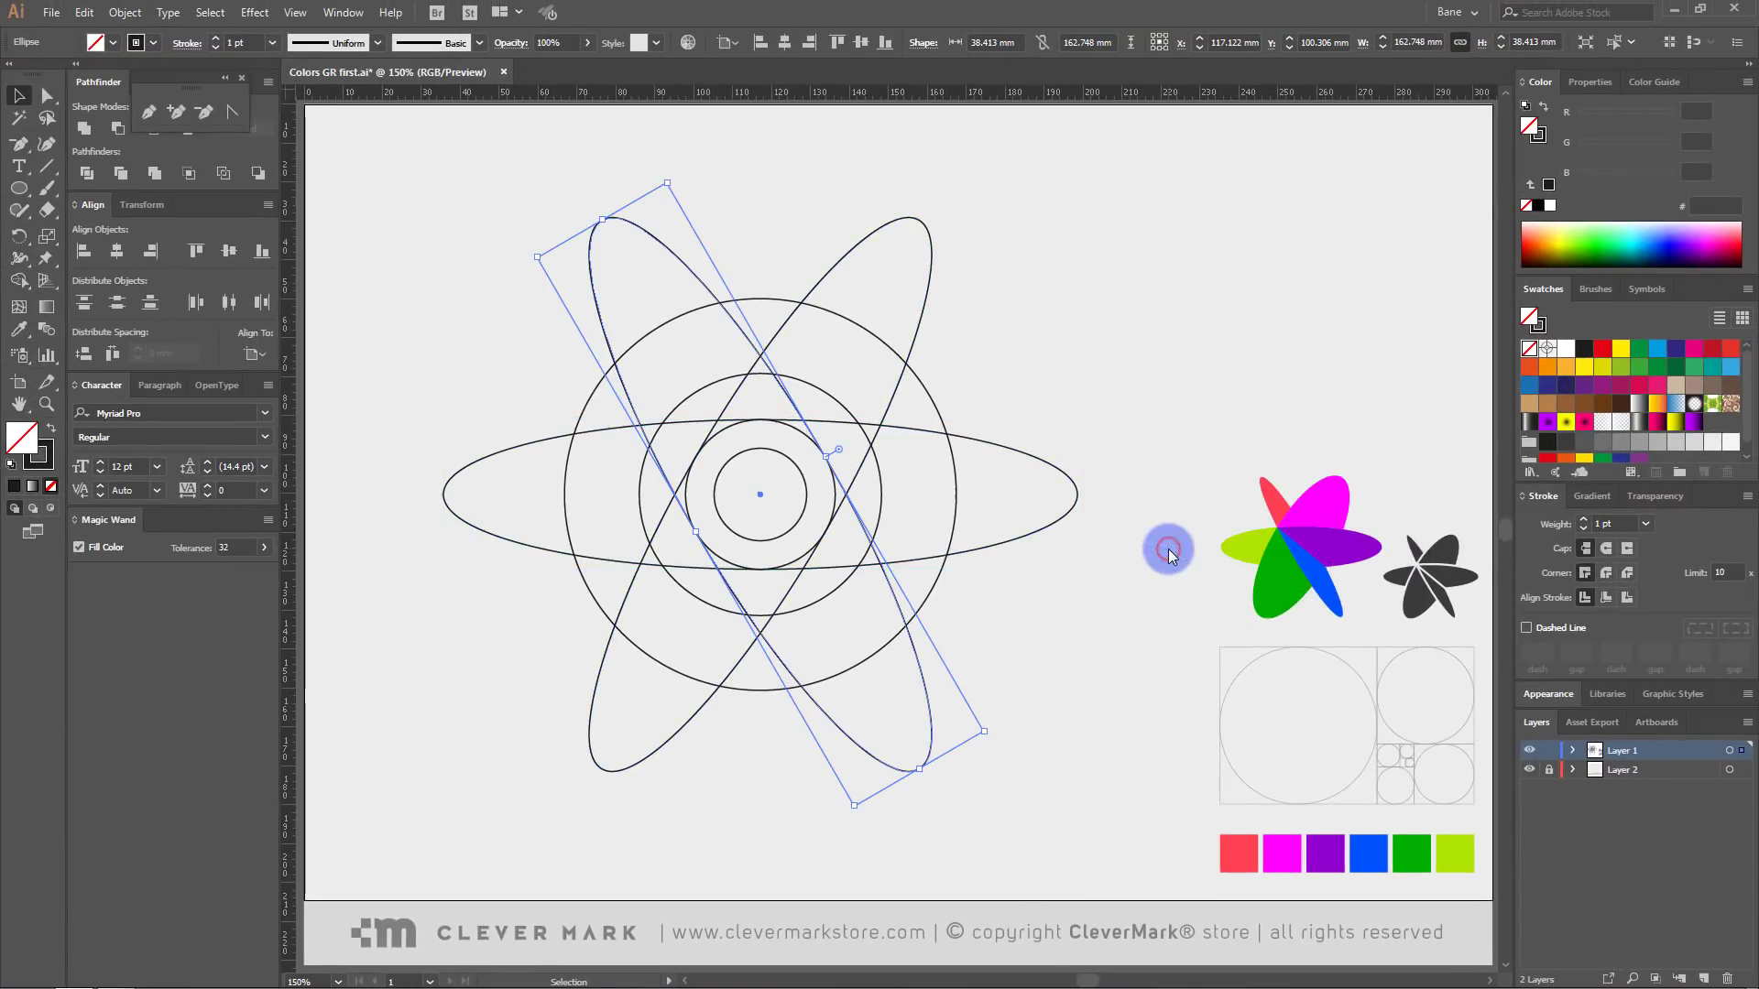
- Narrow one tilted ellipse, widen the other to 61.529 mm, and select the two largest circles
click(1084, 377)
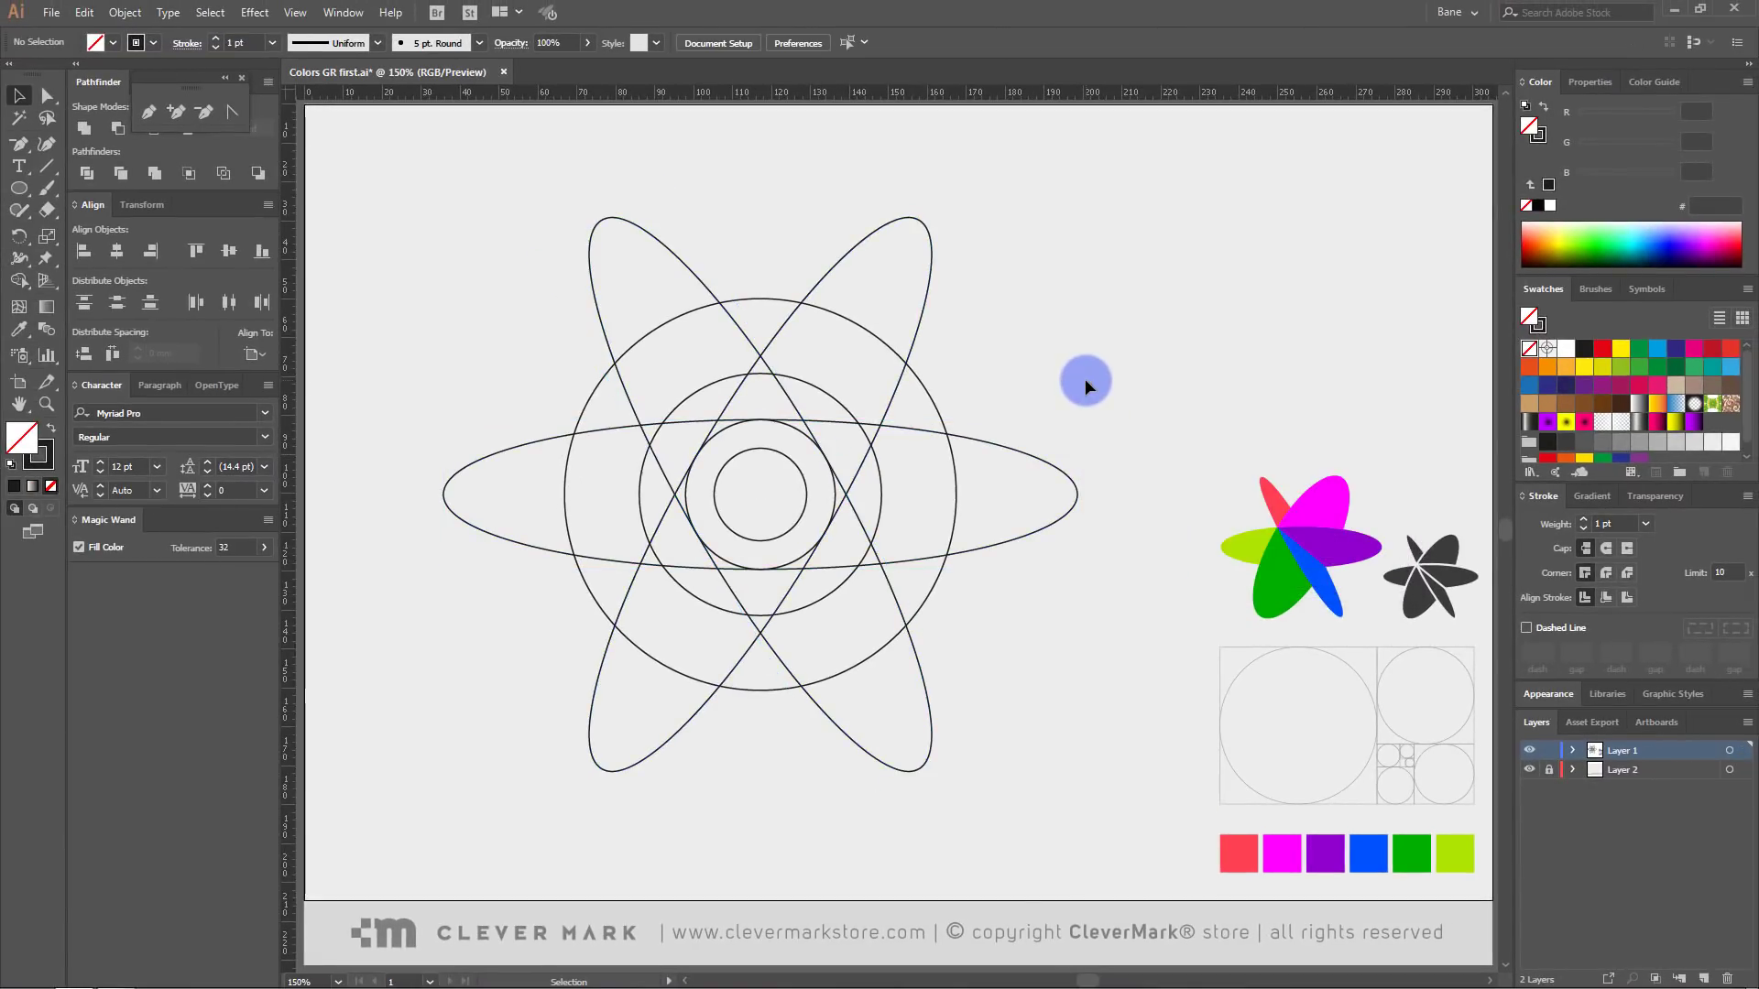
click(786, 397)
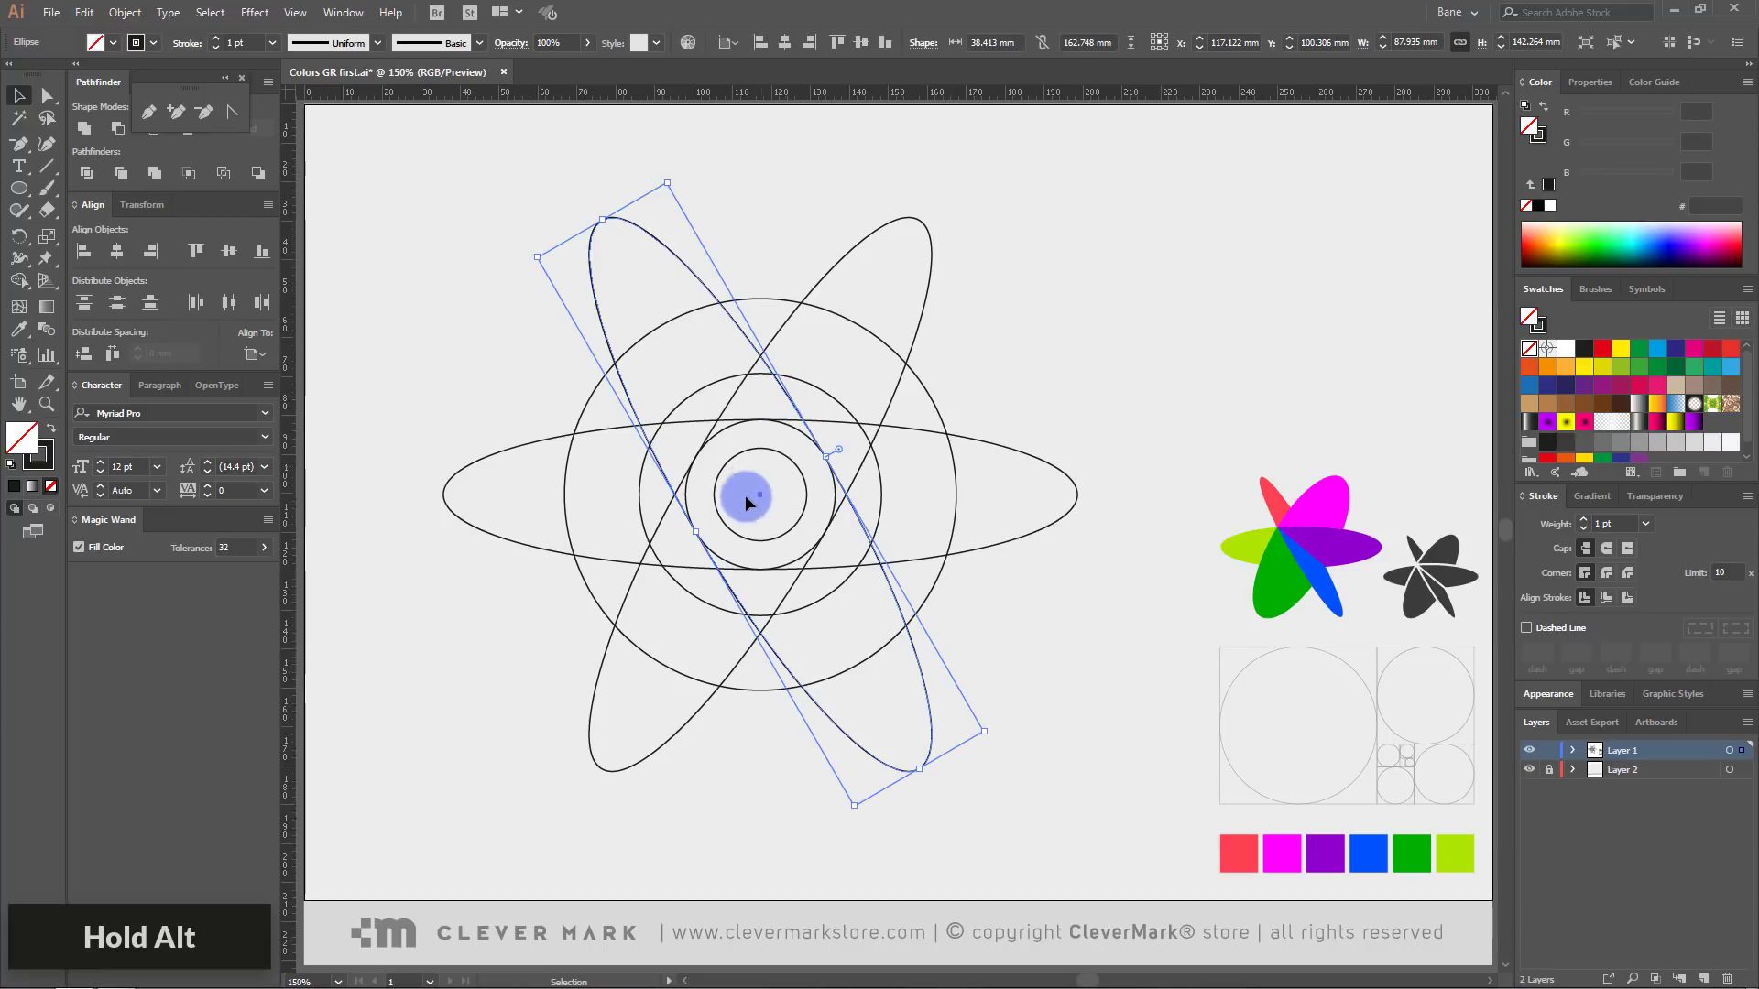
drag(697, 531, 721, 515)
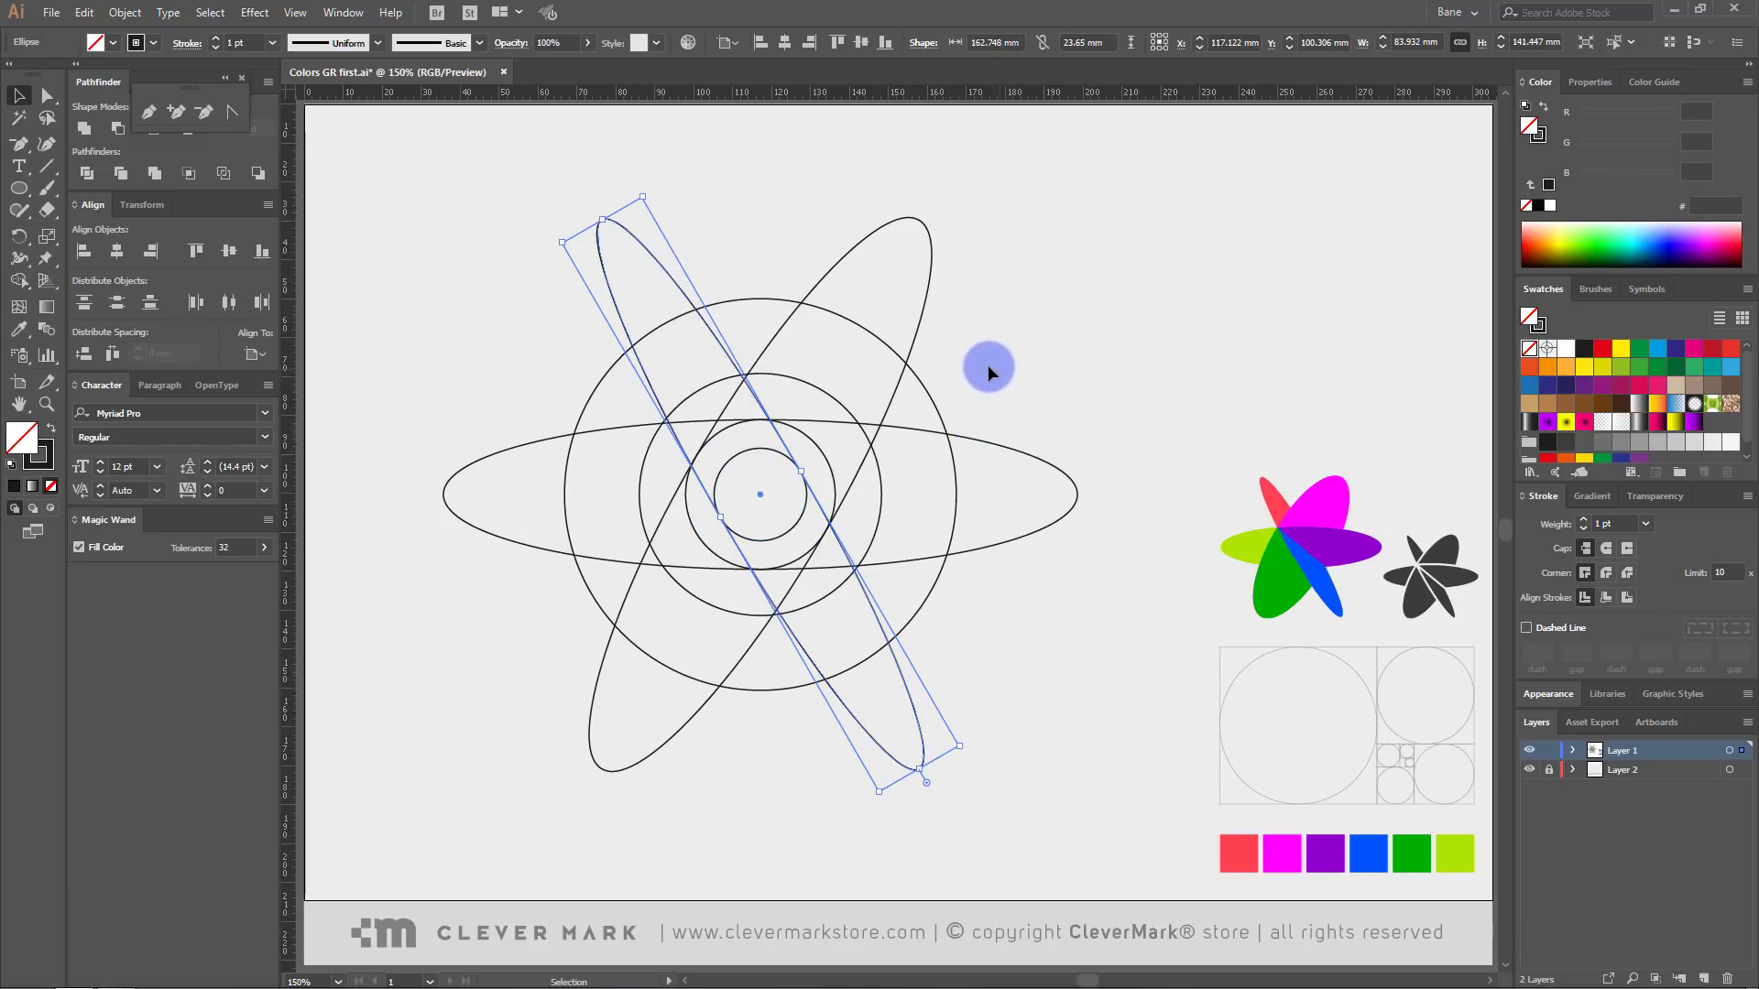
click(831, 264)
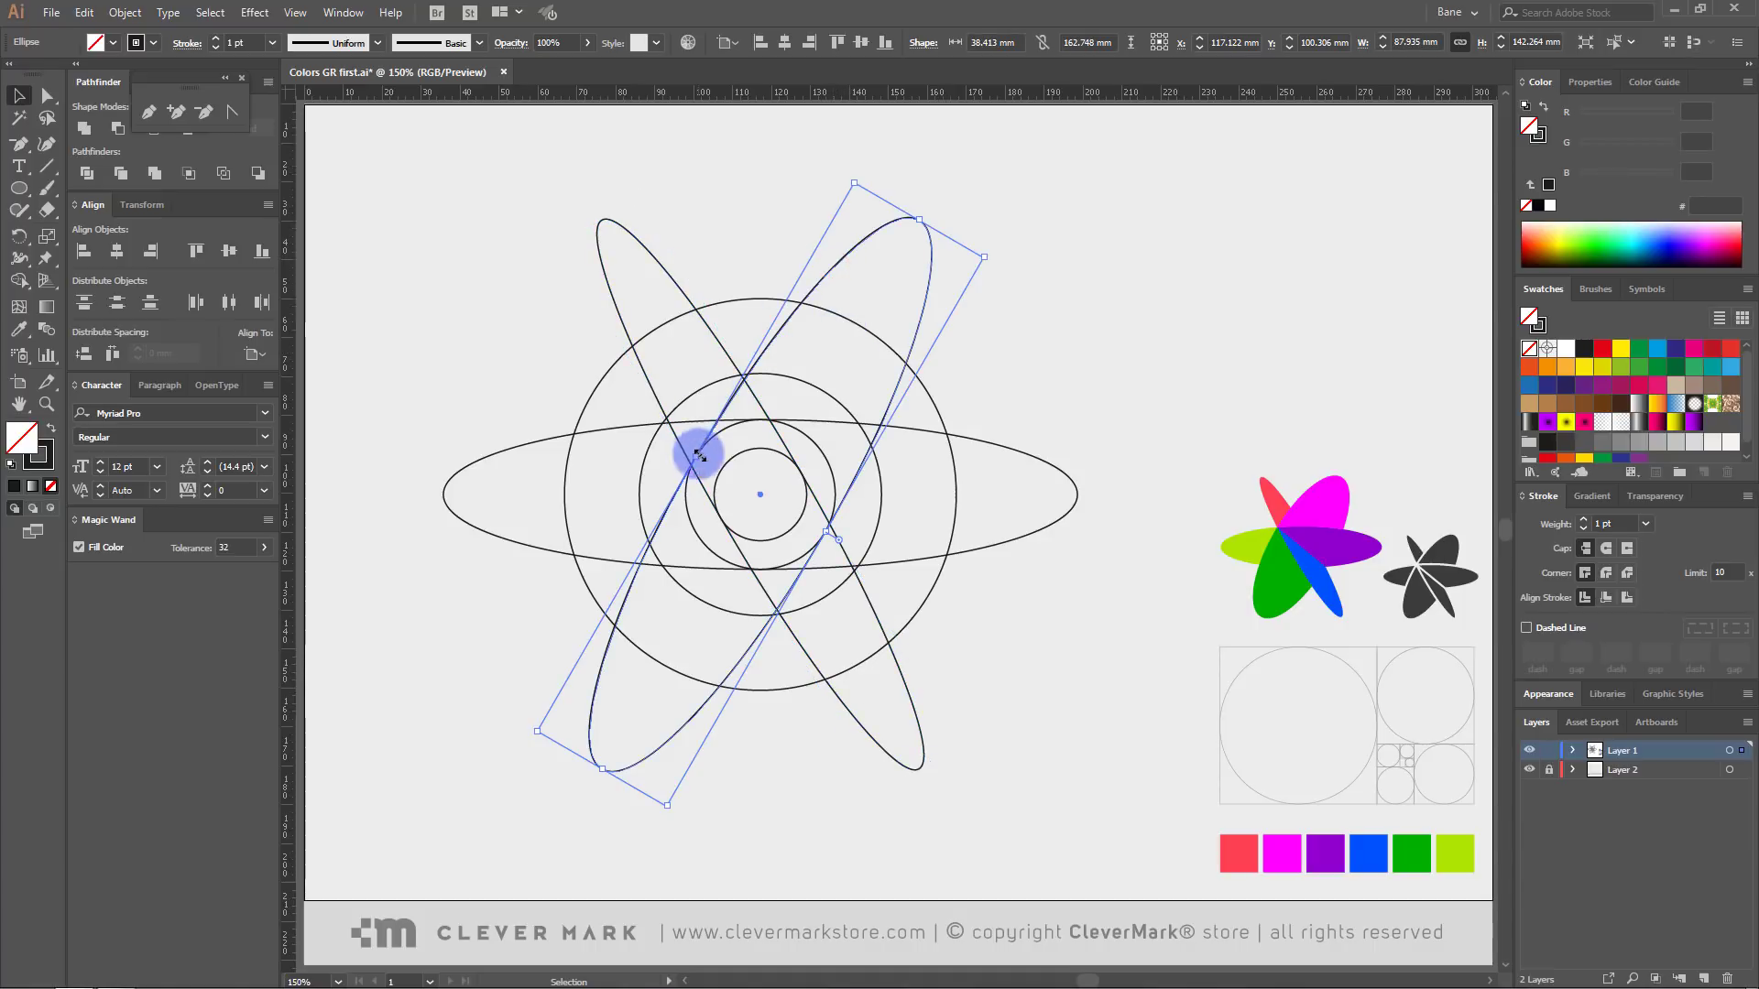
drag(695, 455, 666, 420)
drag(666, 418, 669, 420)
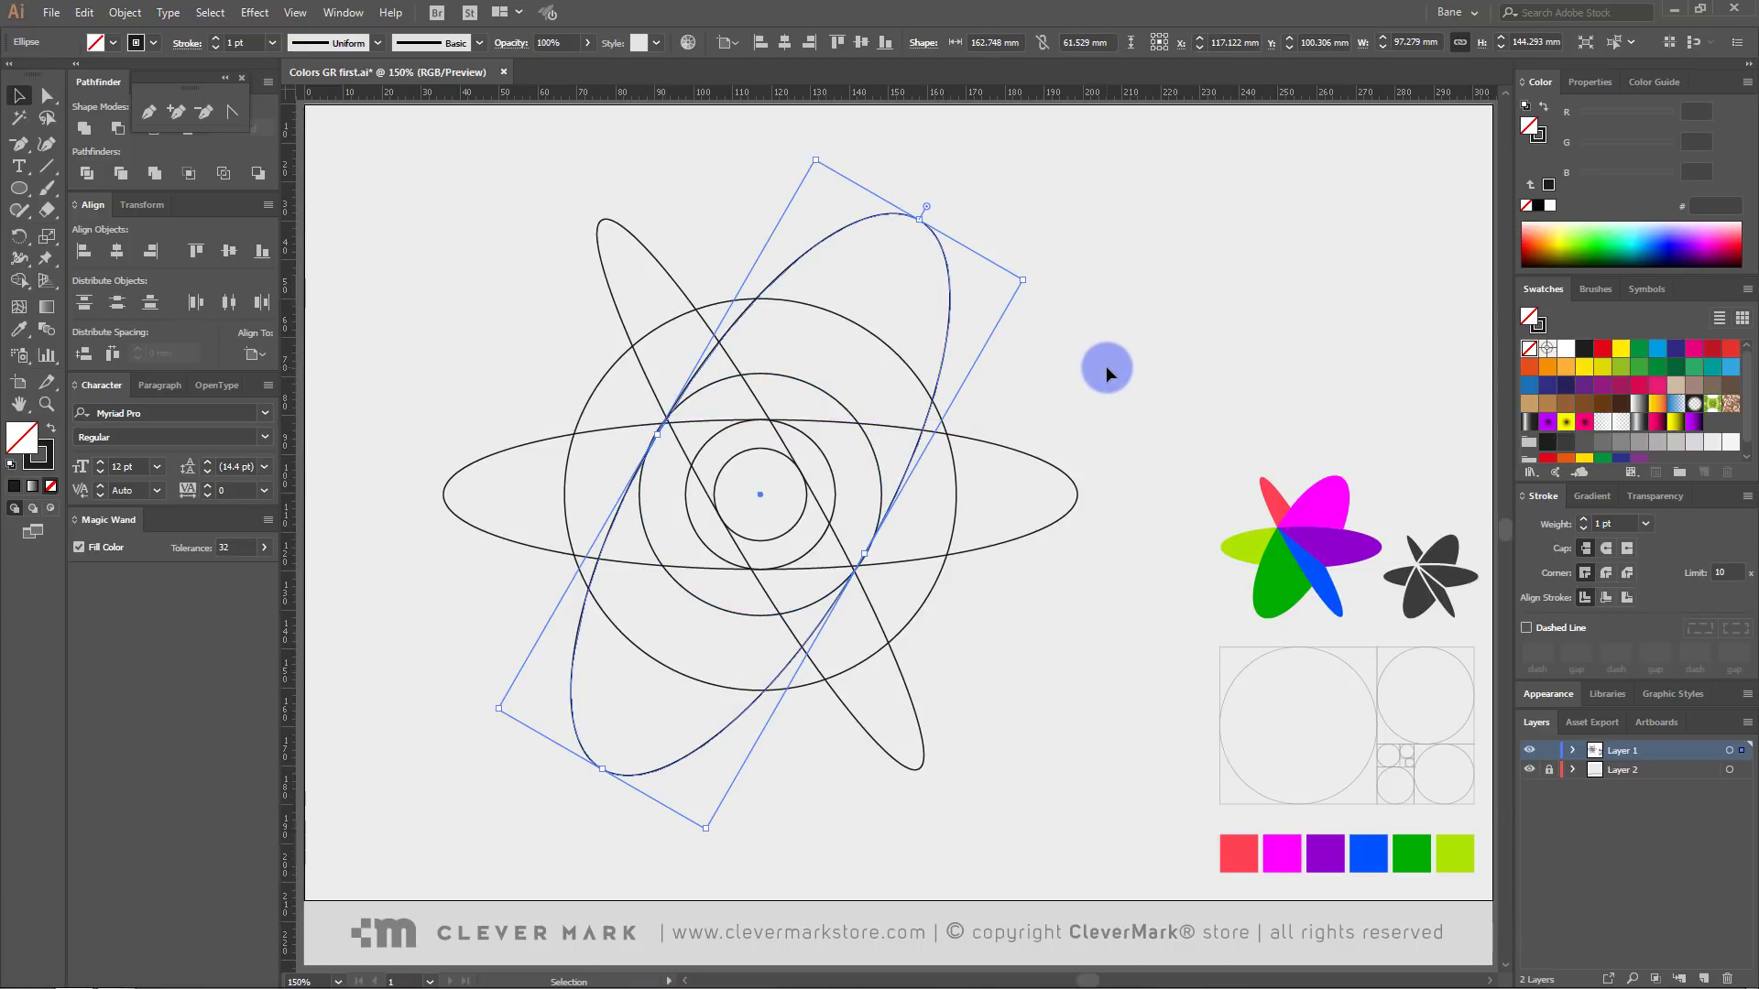
drag(657, 428, 668, 425)
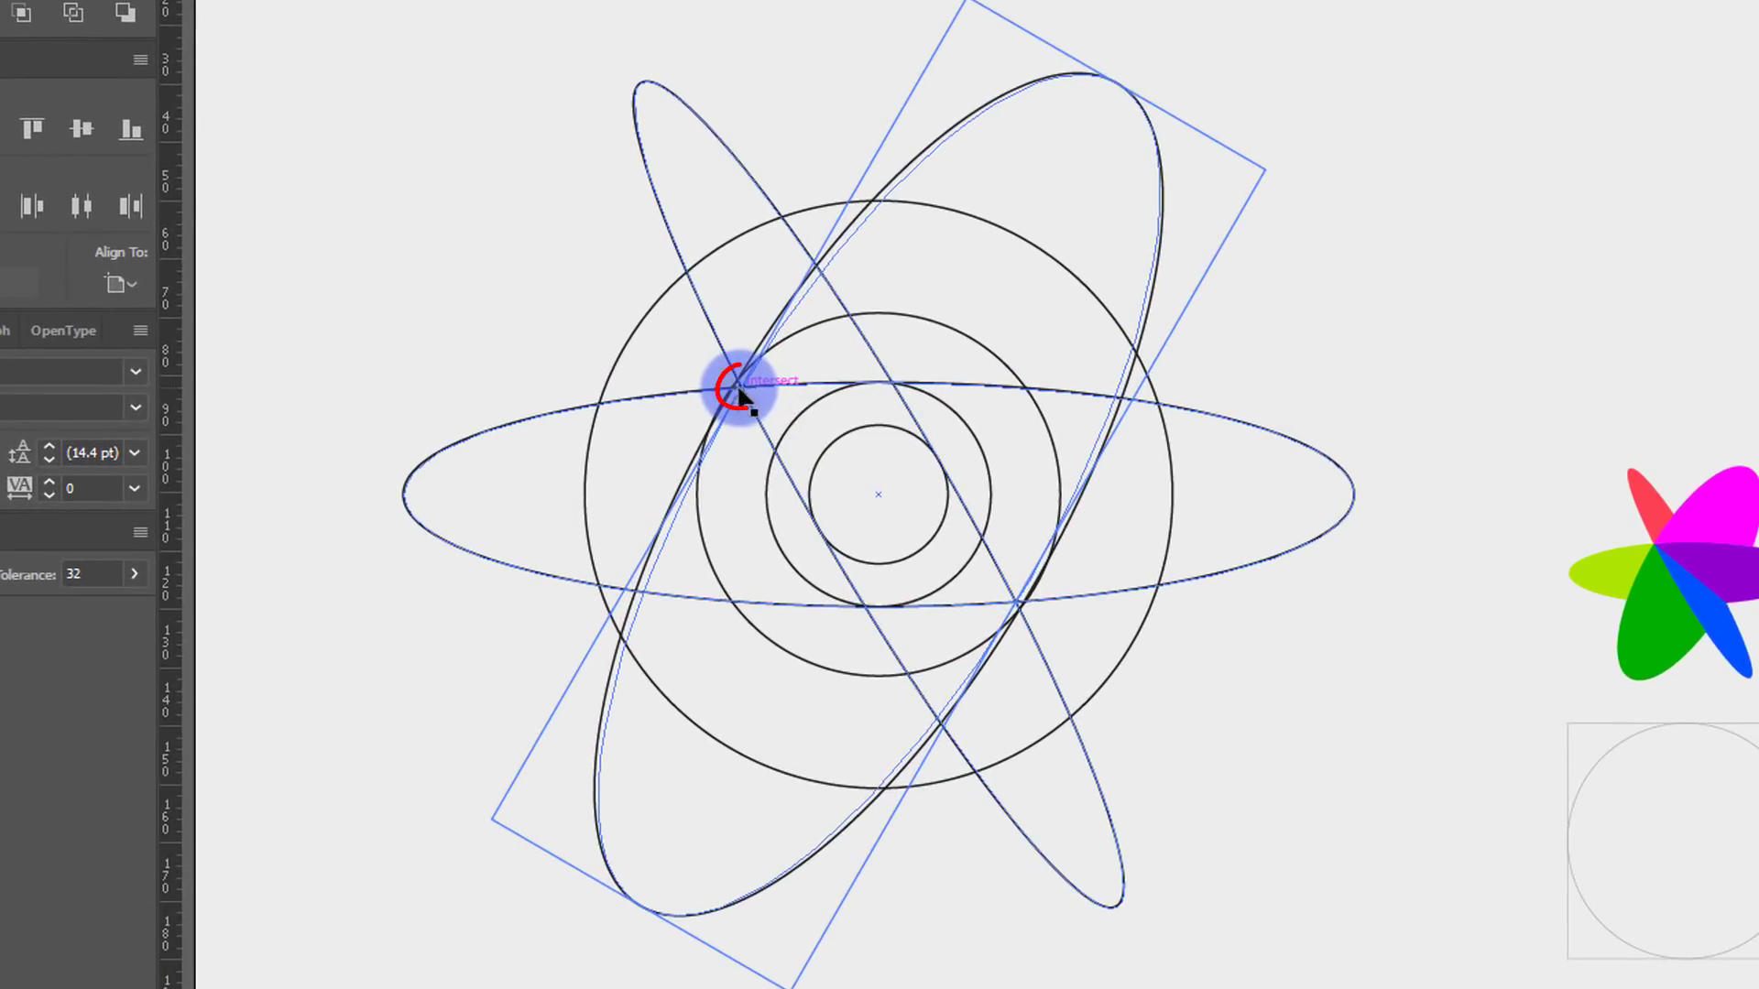
click(1416, 293)
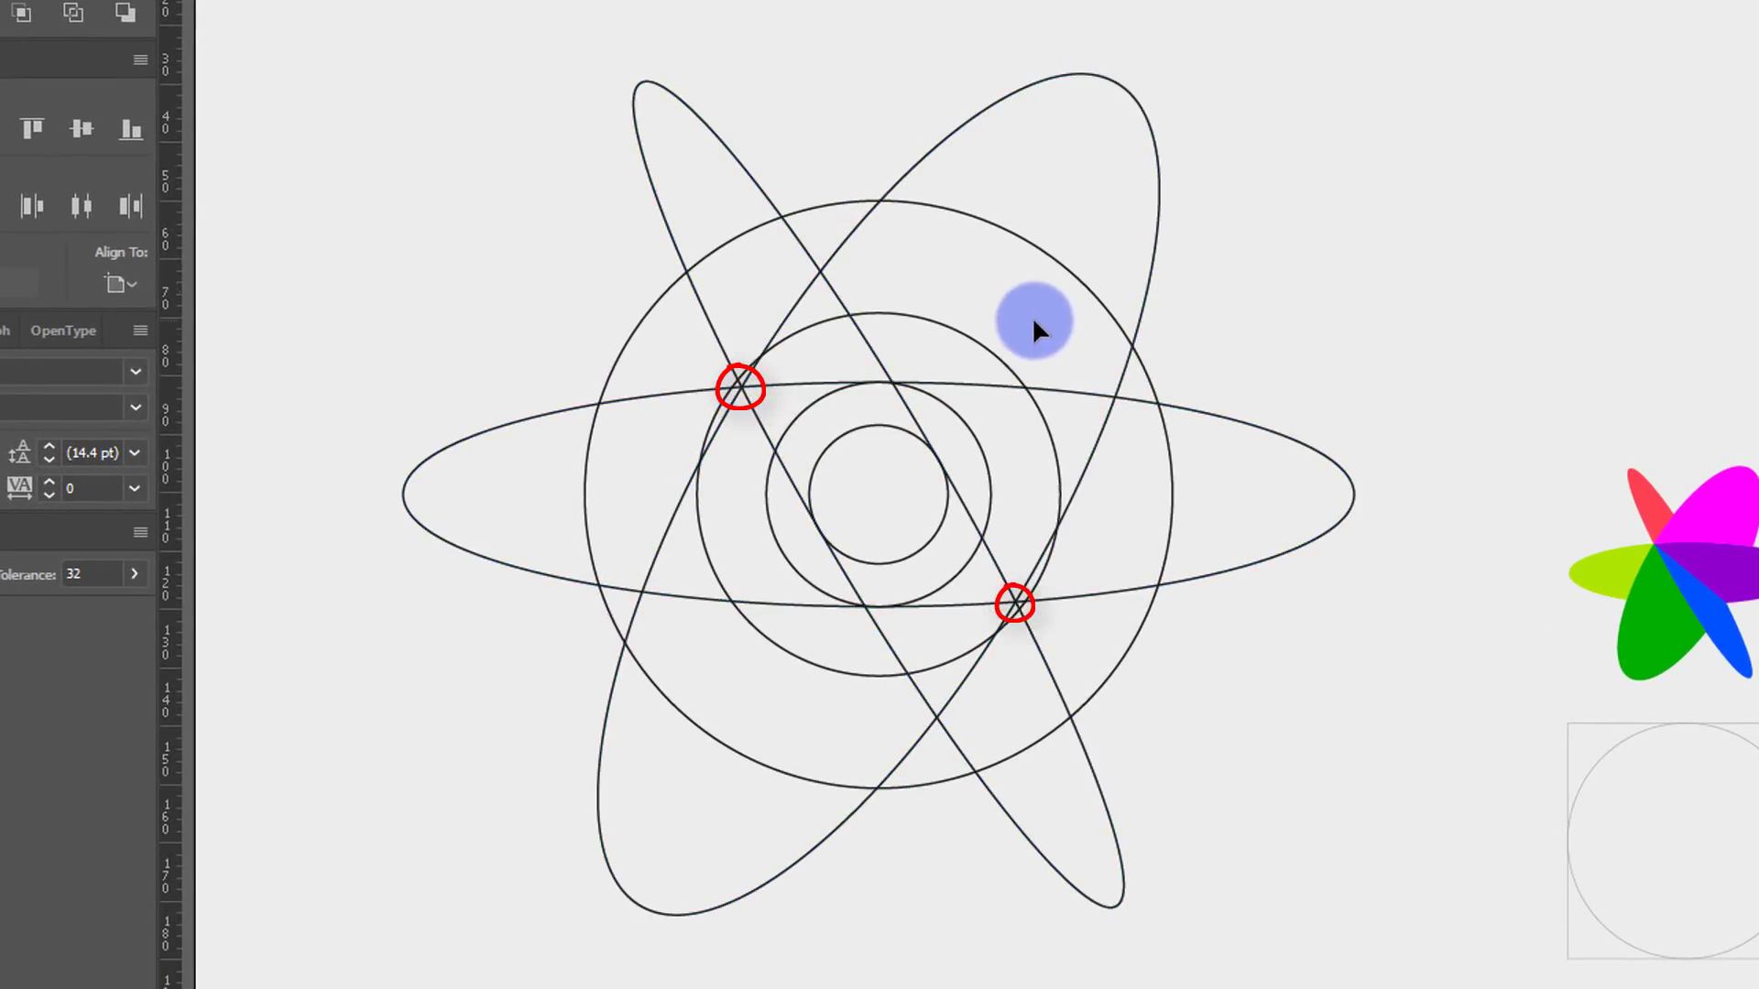
drag(1047, 189, 939, 337)
- Delete the remaining concentric circles, leaving only the three ellipses
key(Delete)
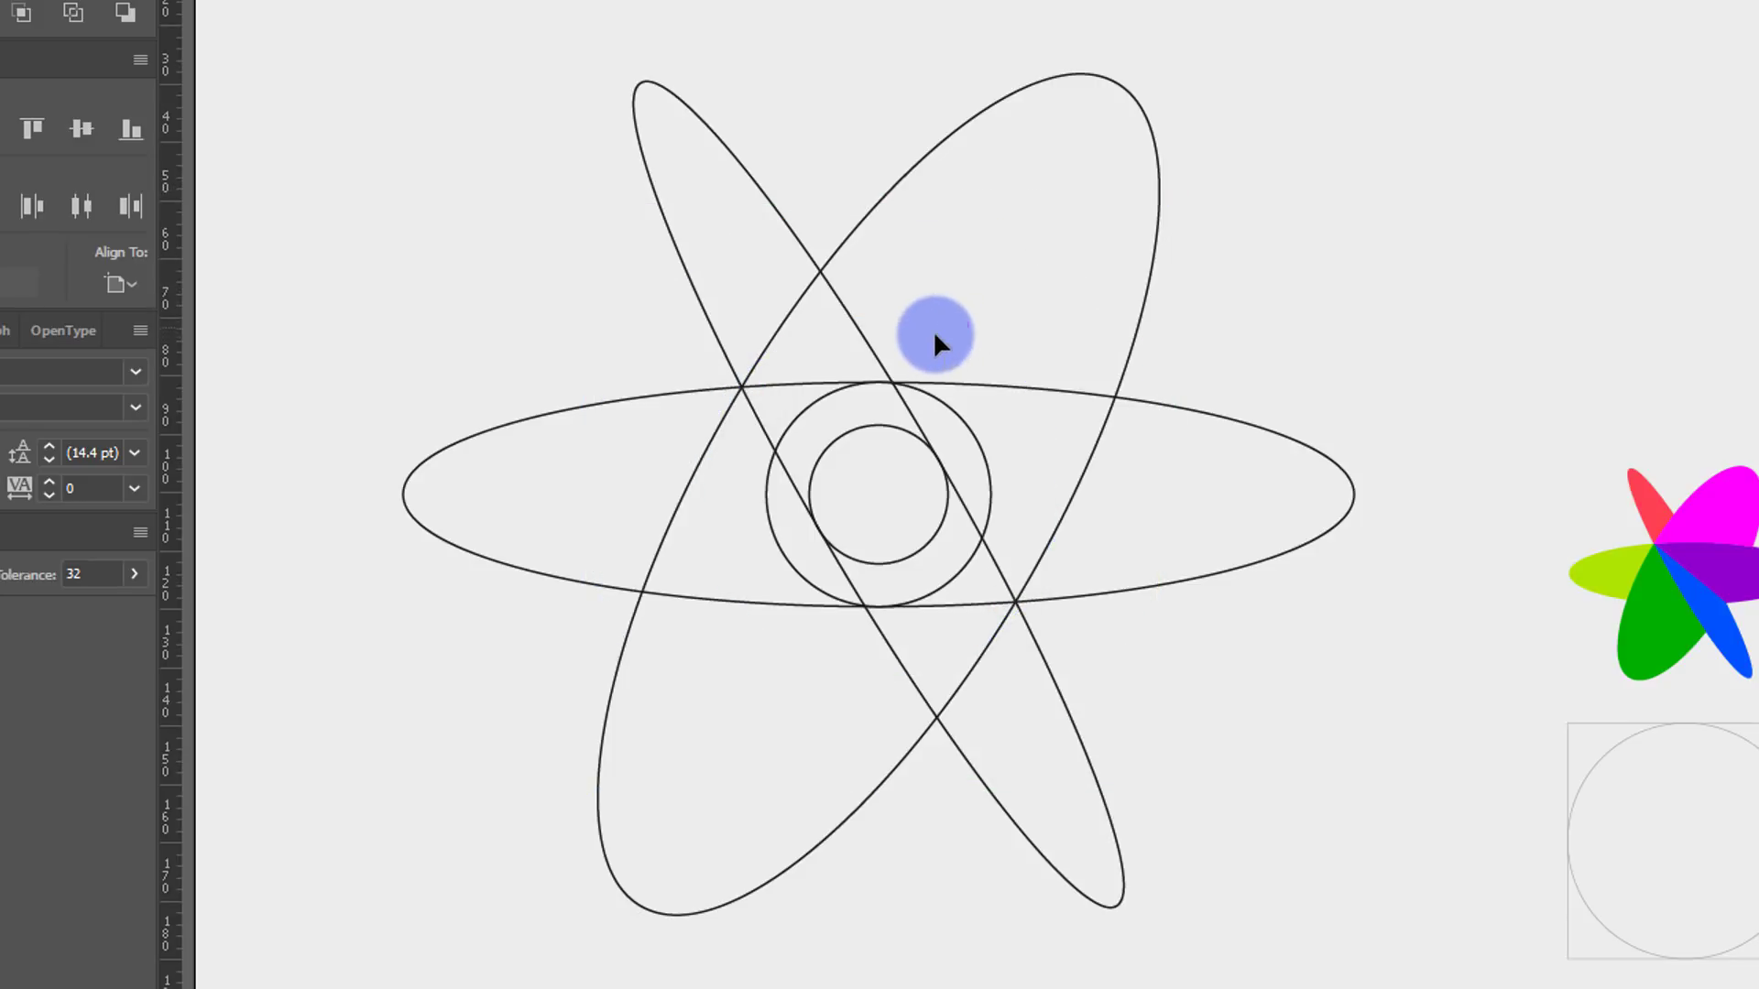
click(807, 410)
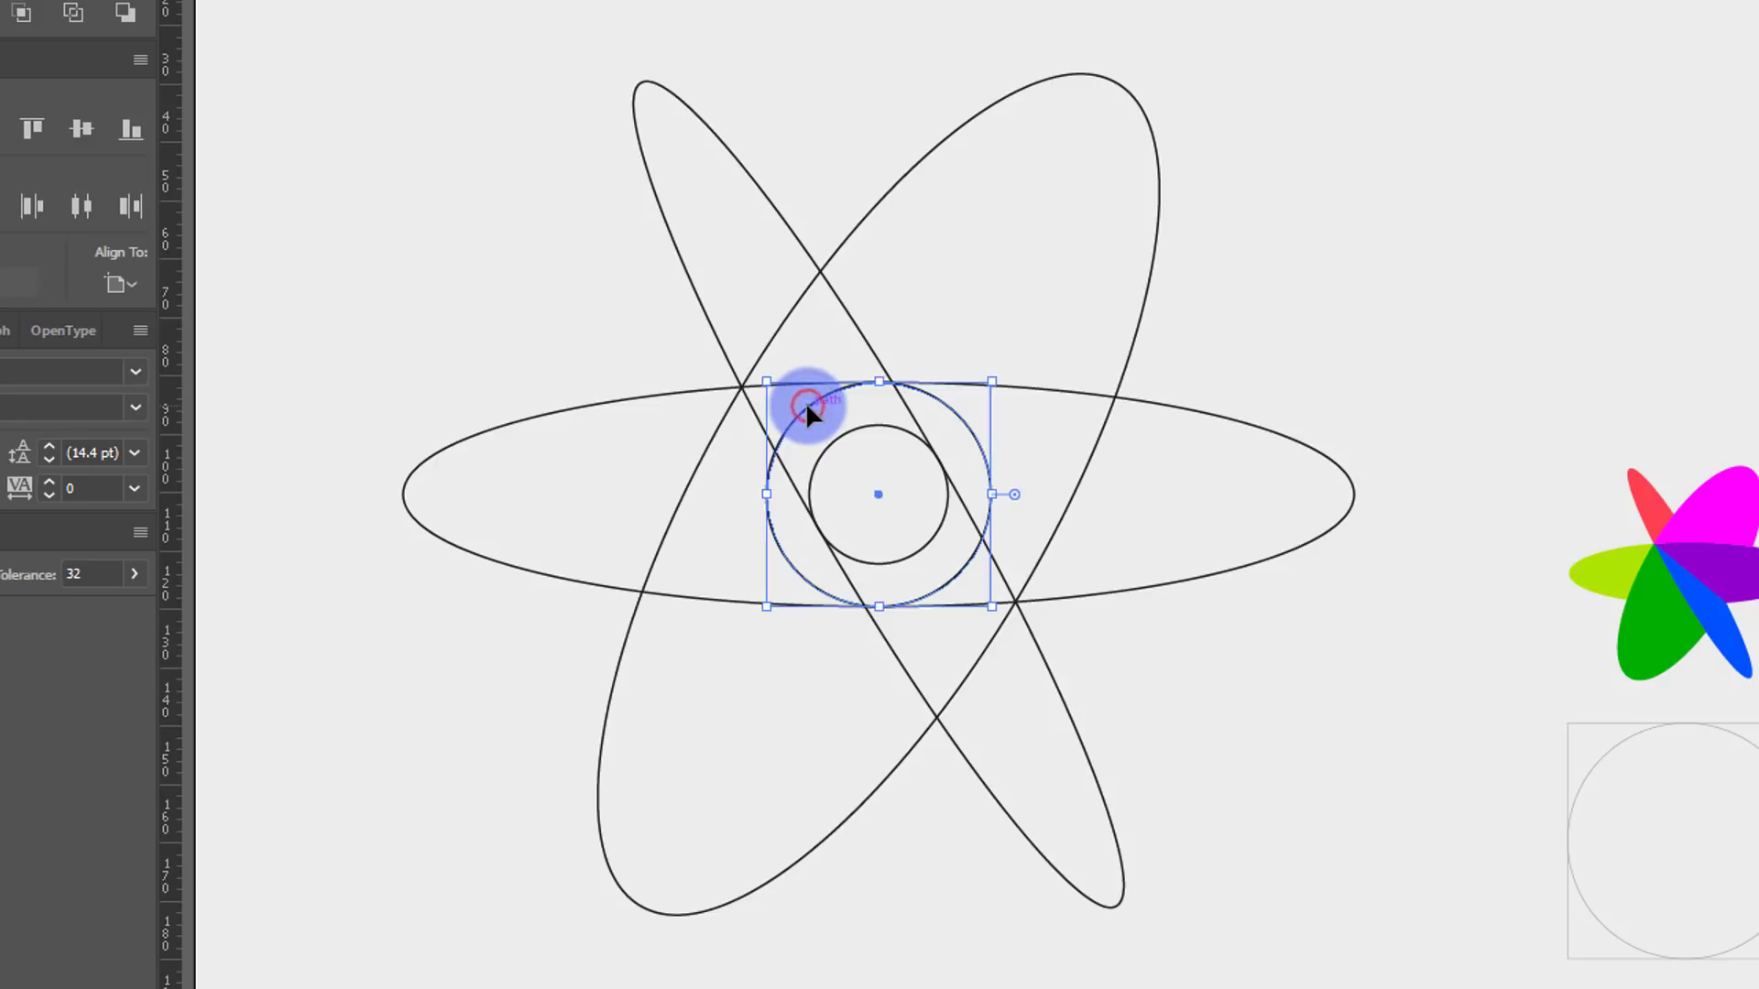
key(Delete)
click(826, 447)
key(Delete)
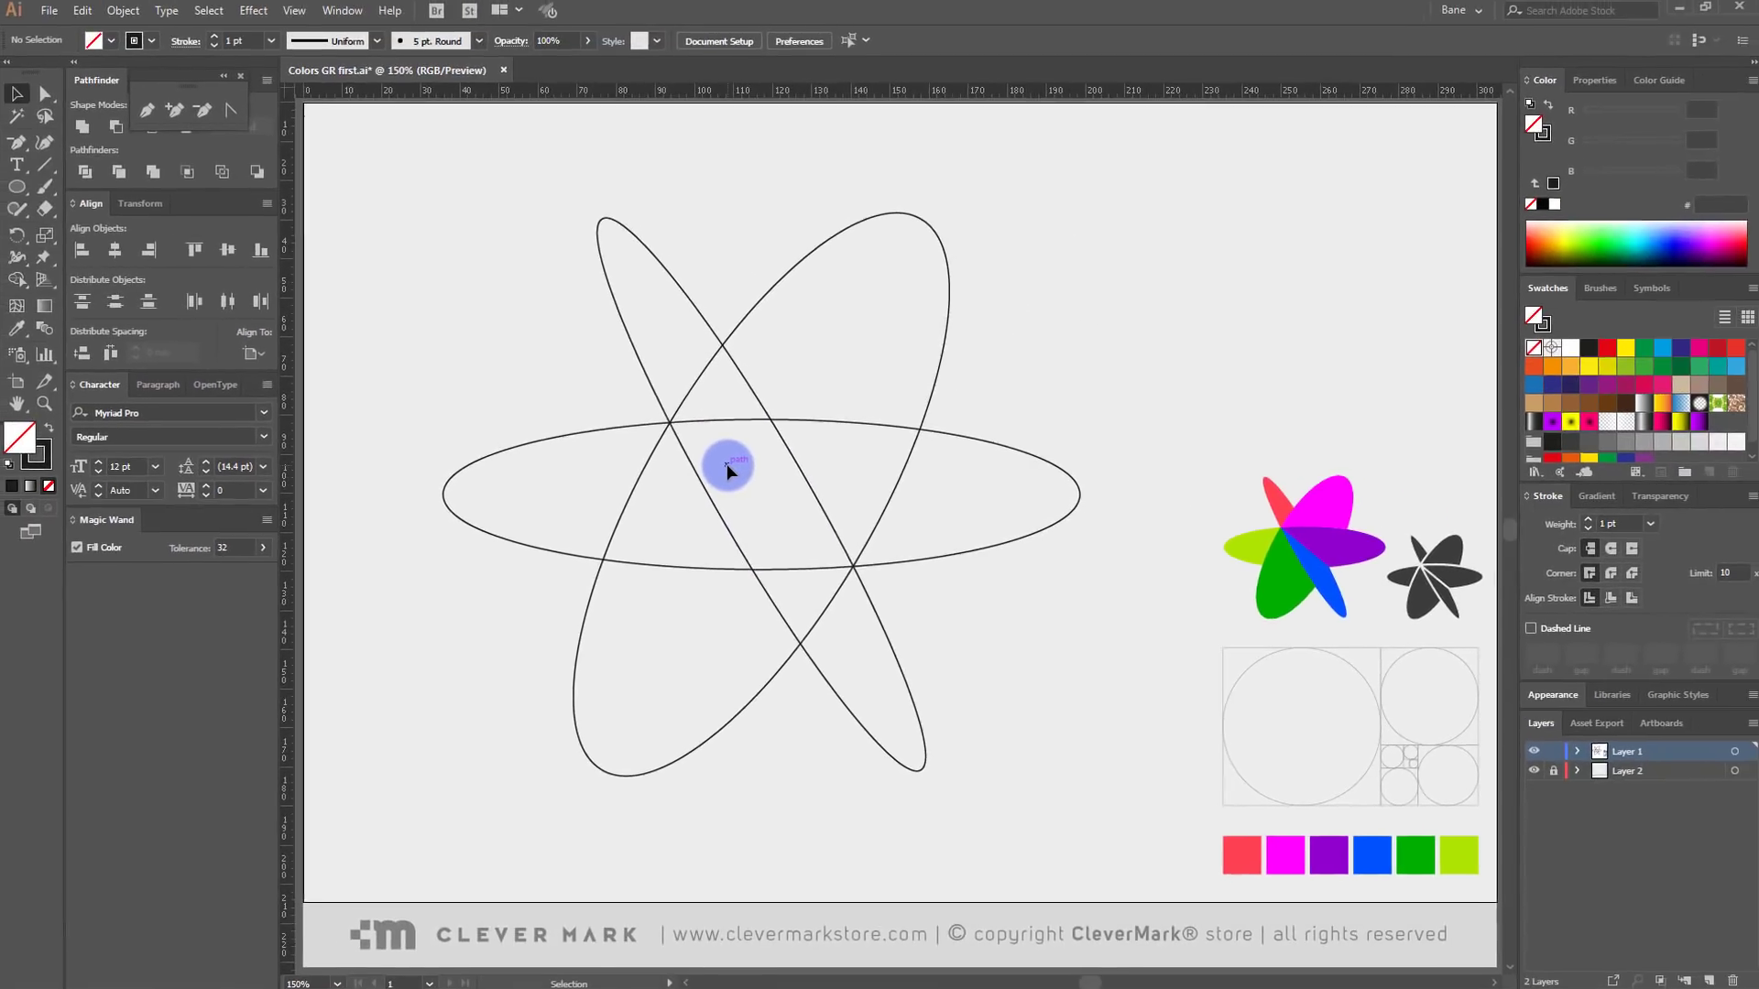
- Draw a straight line joining two opposite ellipse intersection points with the Line Segment Tool
click(44, 169)
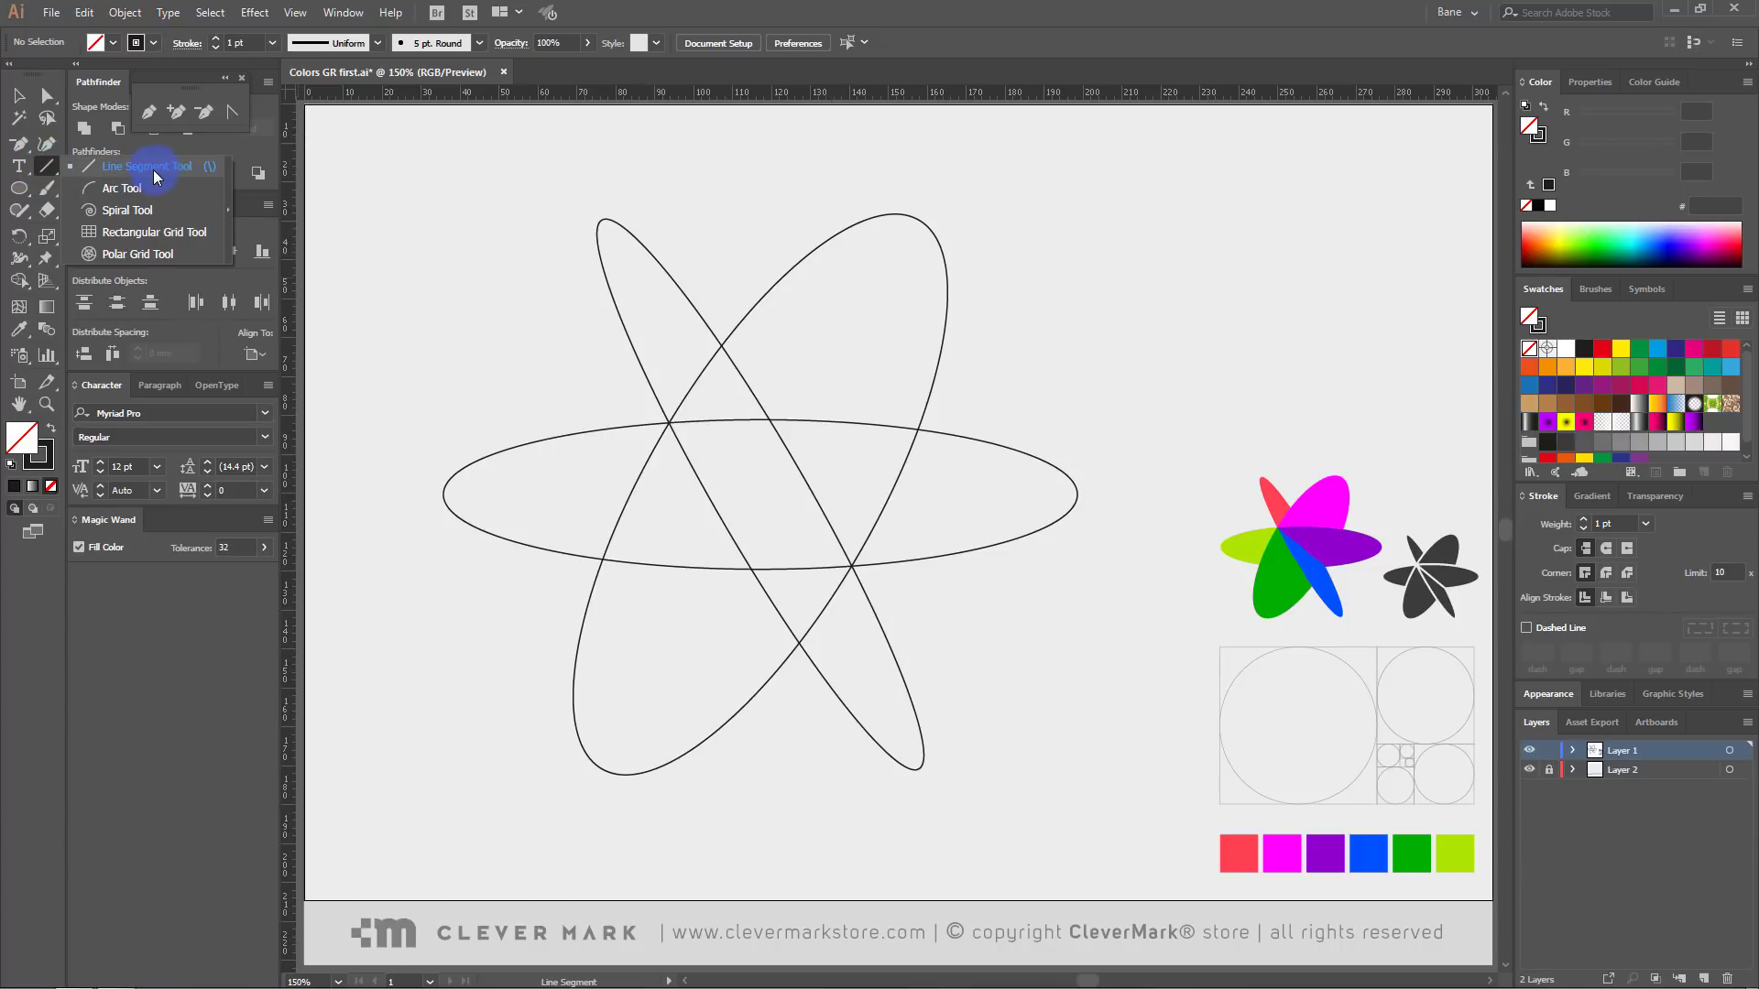
click(156, 168)
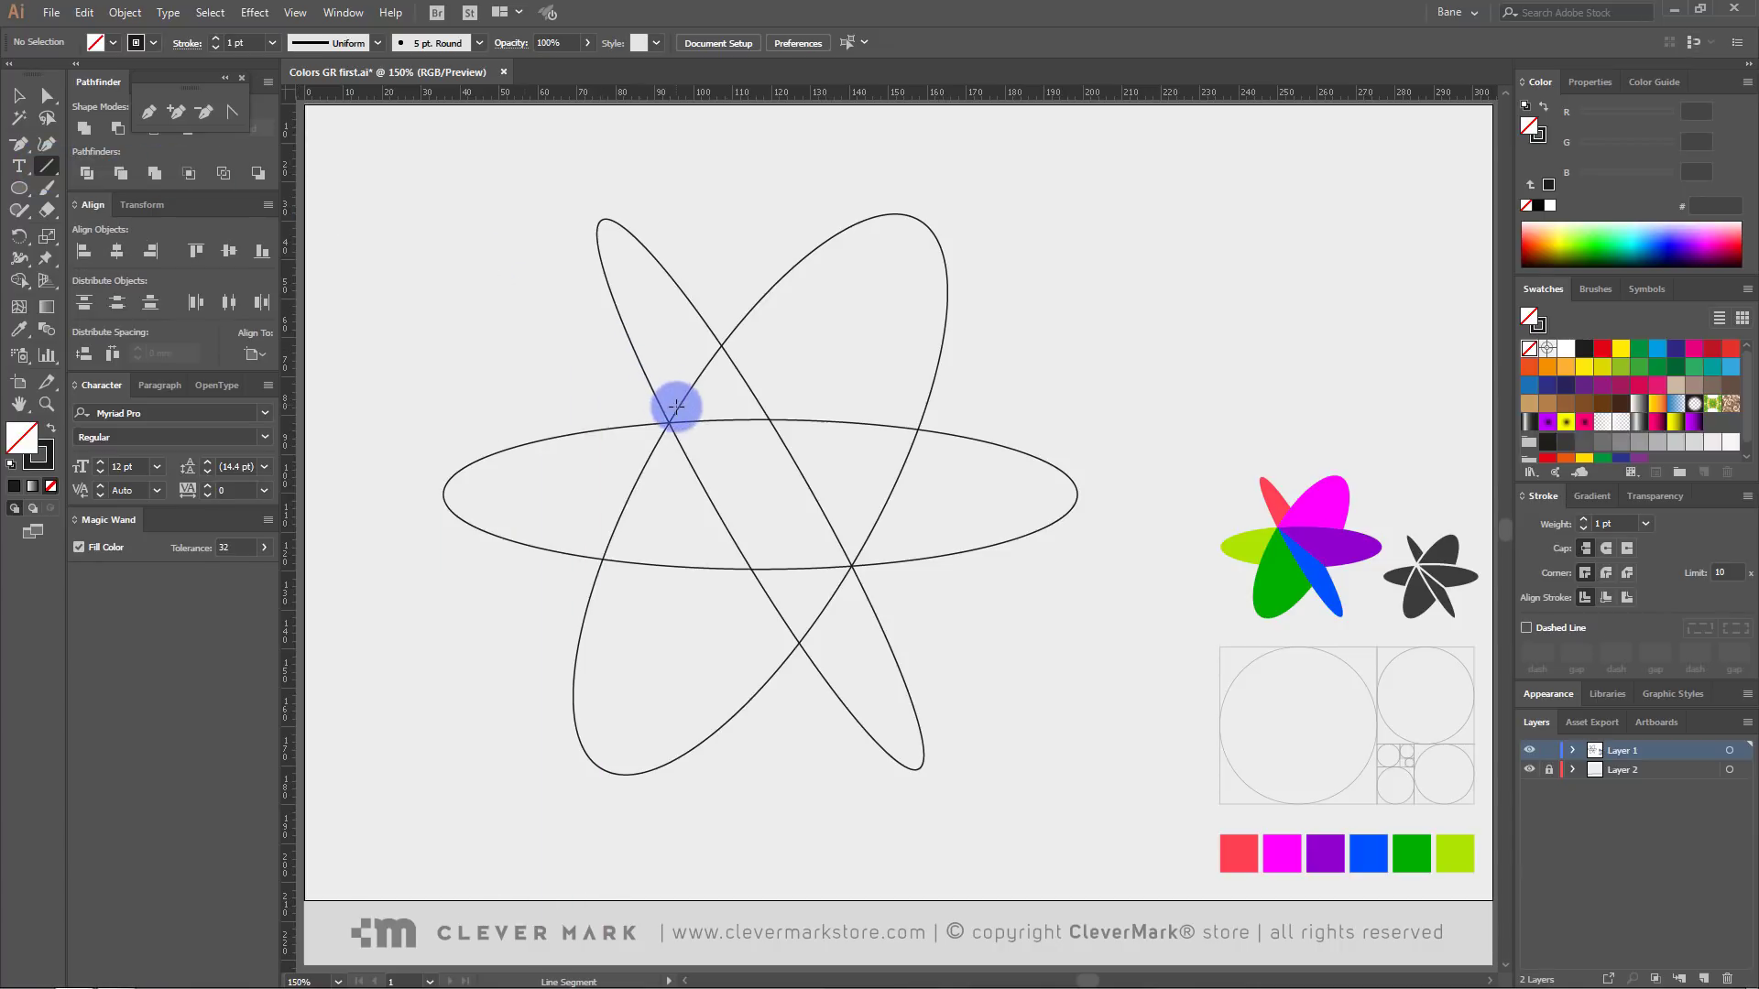
drag(670, 423, 852, 566)
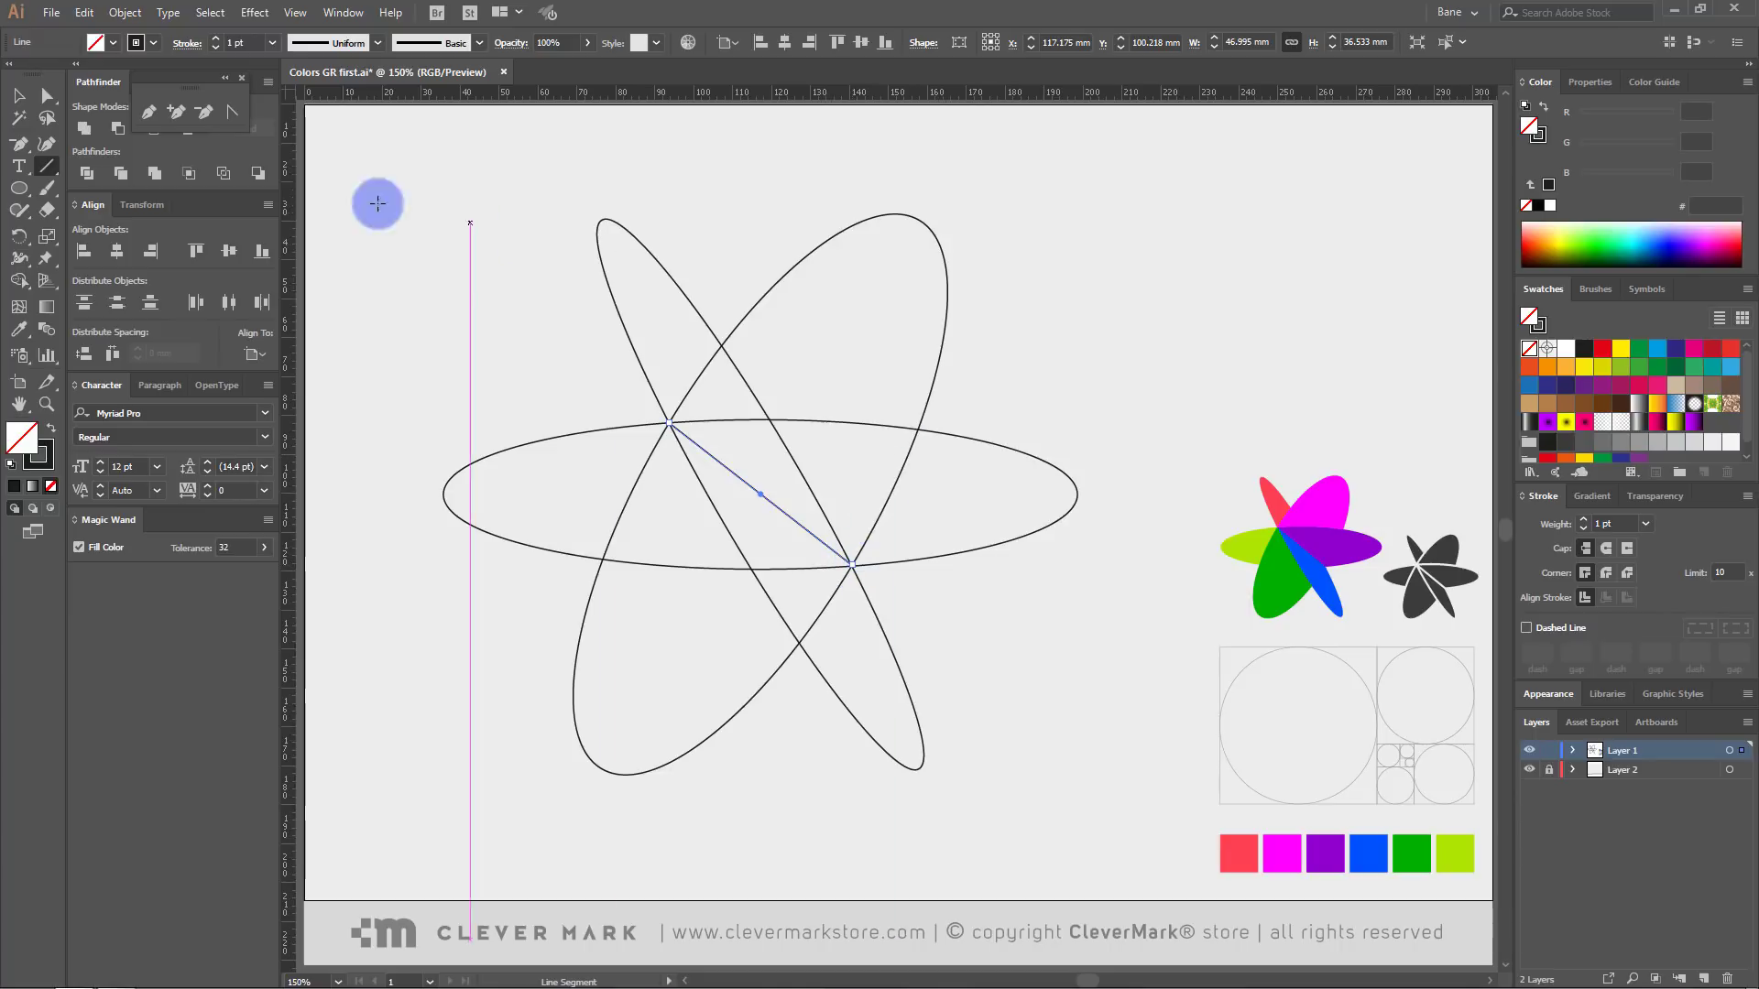
click(32, 99)
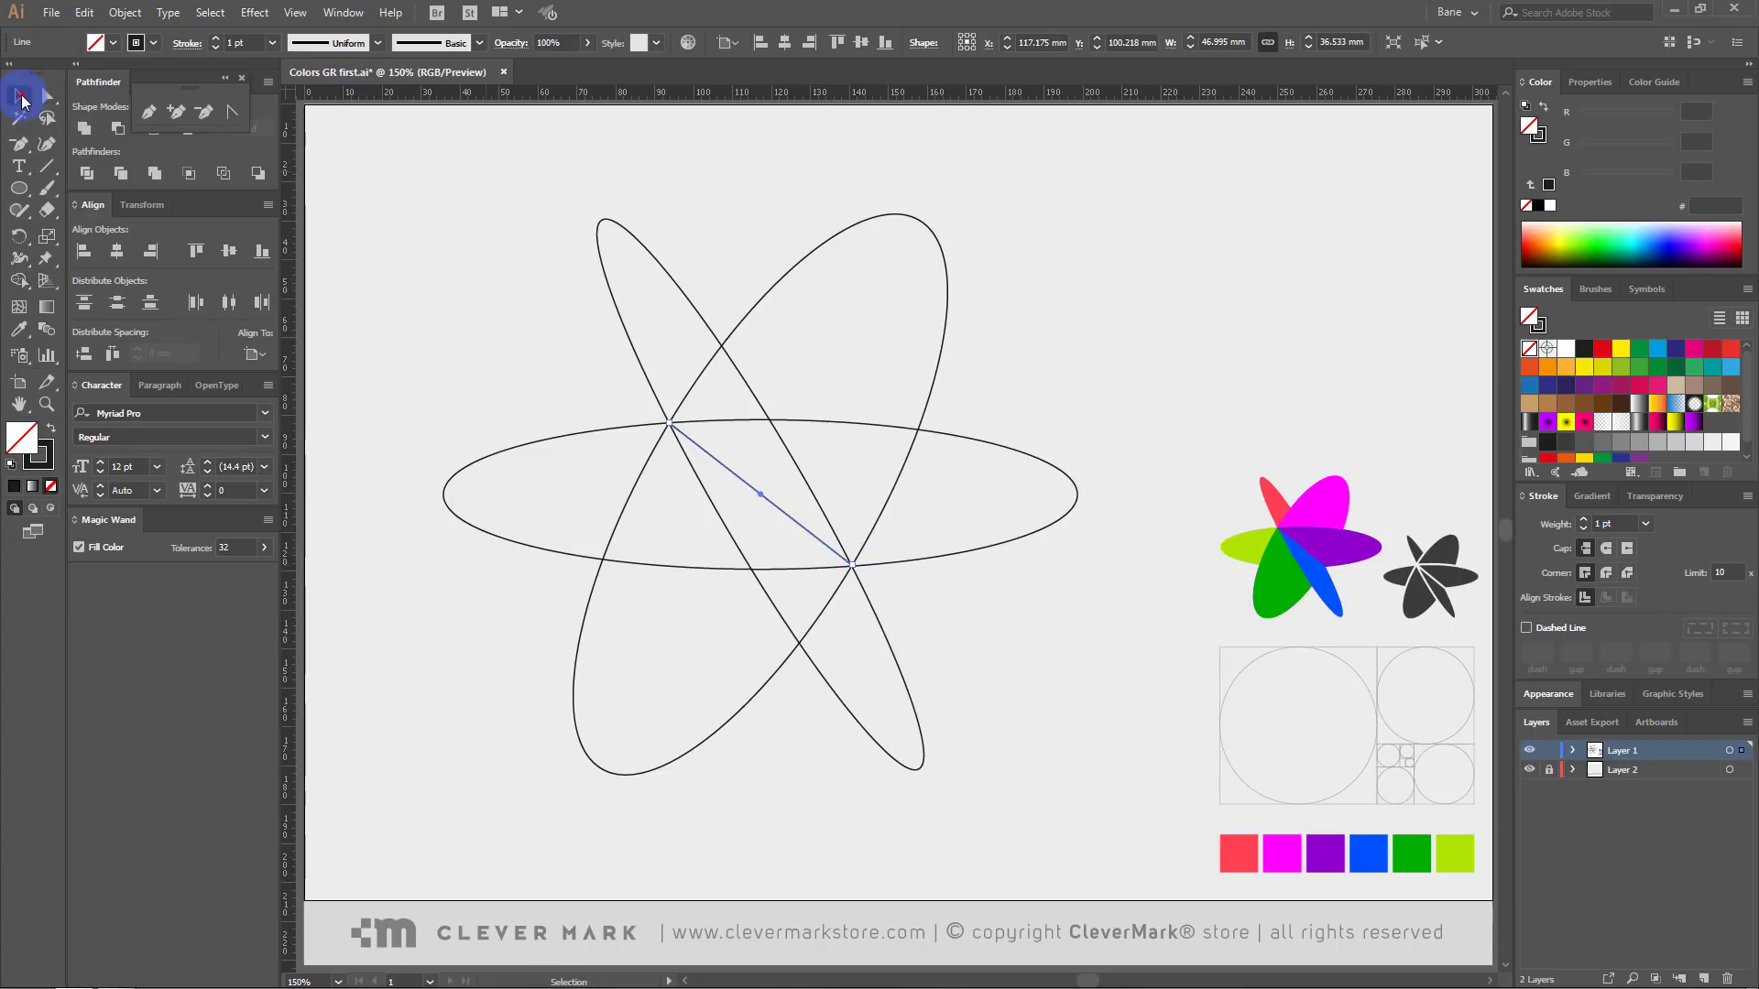
click(465, 173)
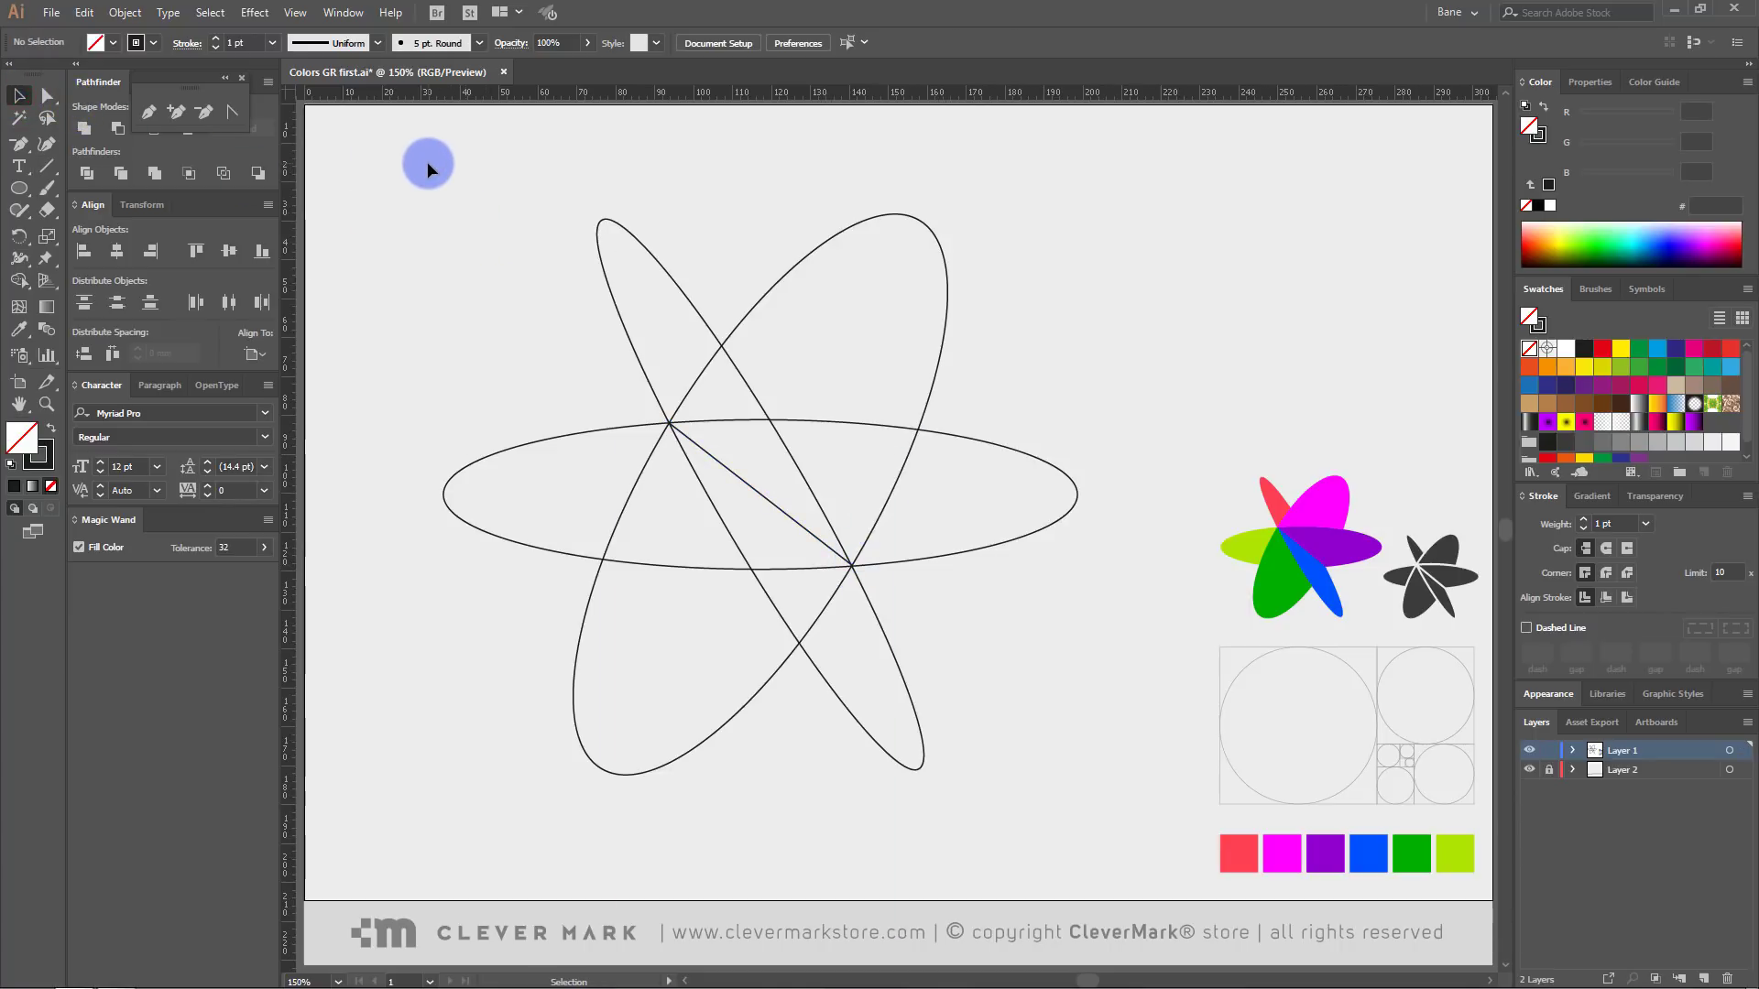
- Merge adjacent ellipse regions into petal shapes using the Shape Builder Tool
drag(426, 162, 1092, 816)
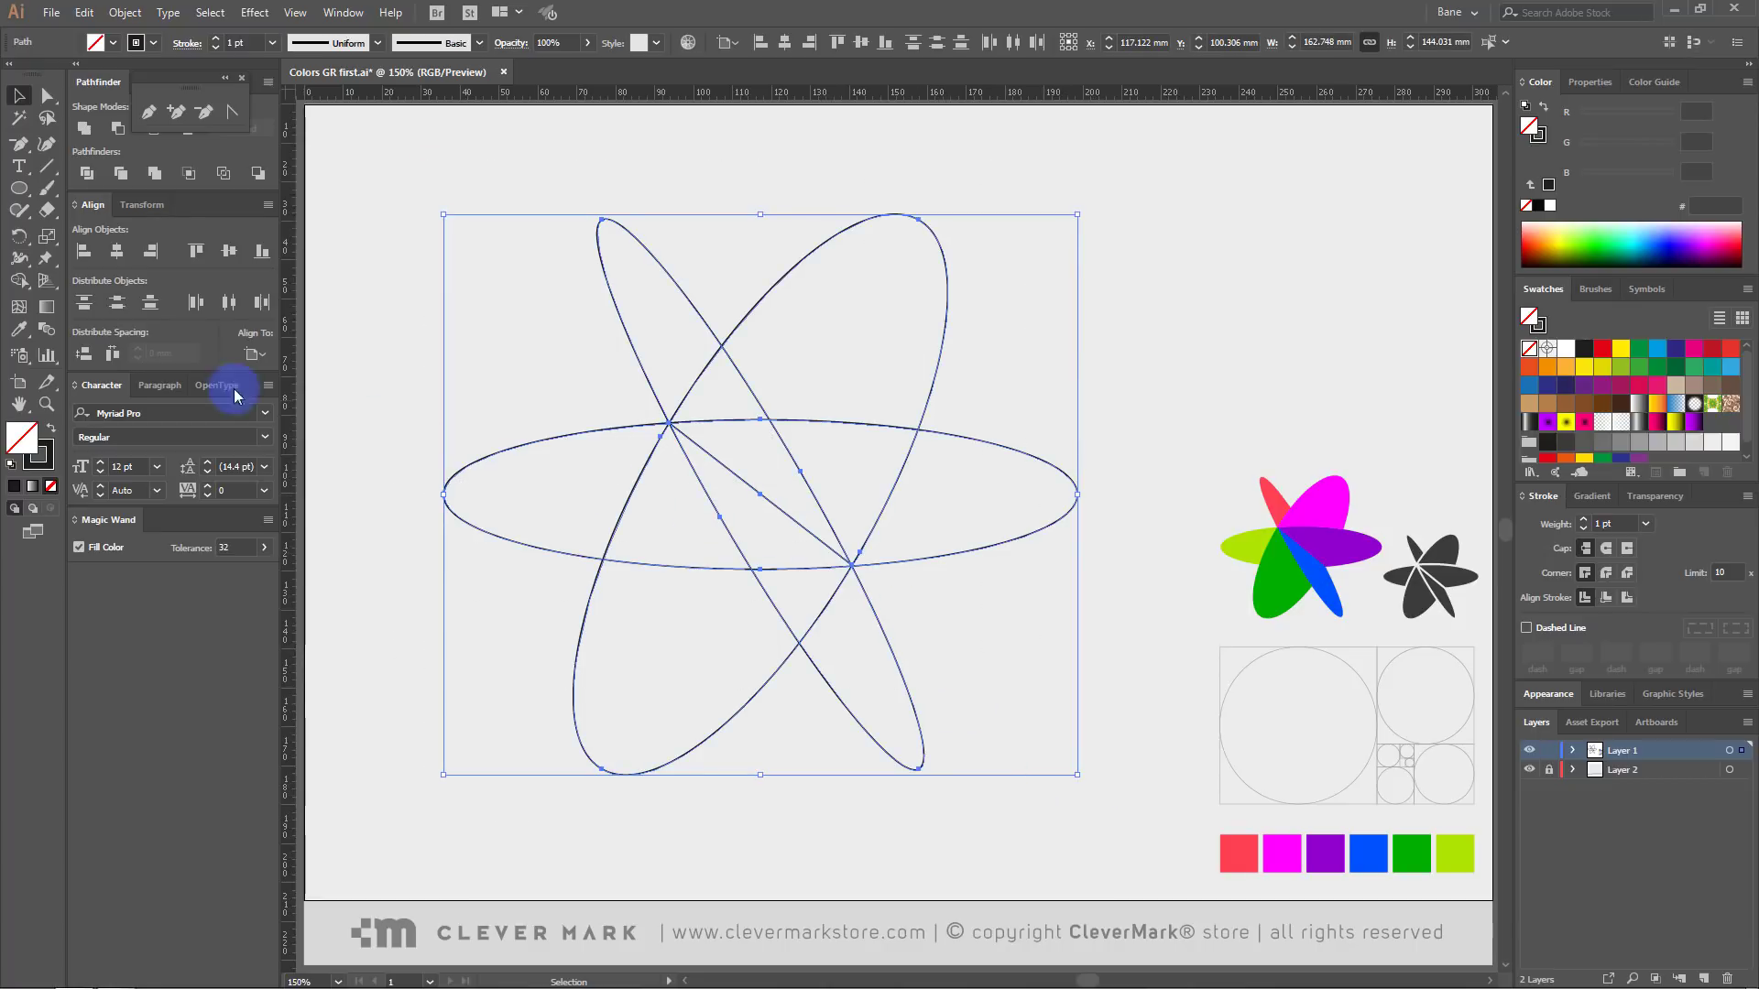
click(21, 279)
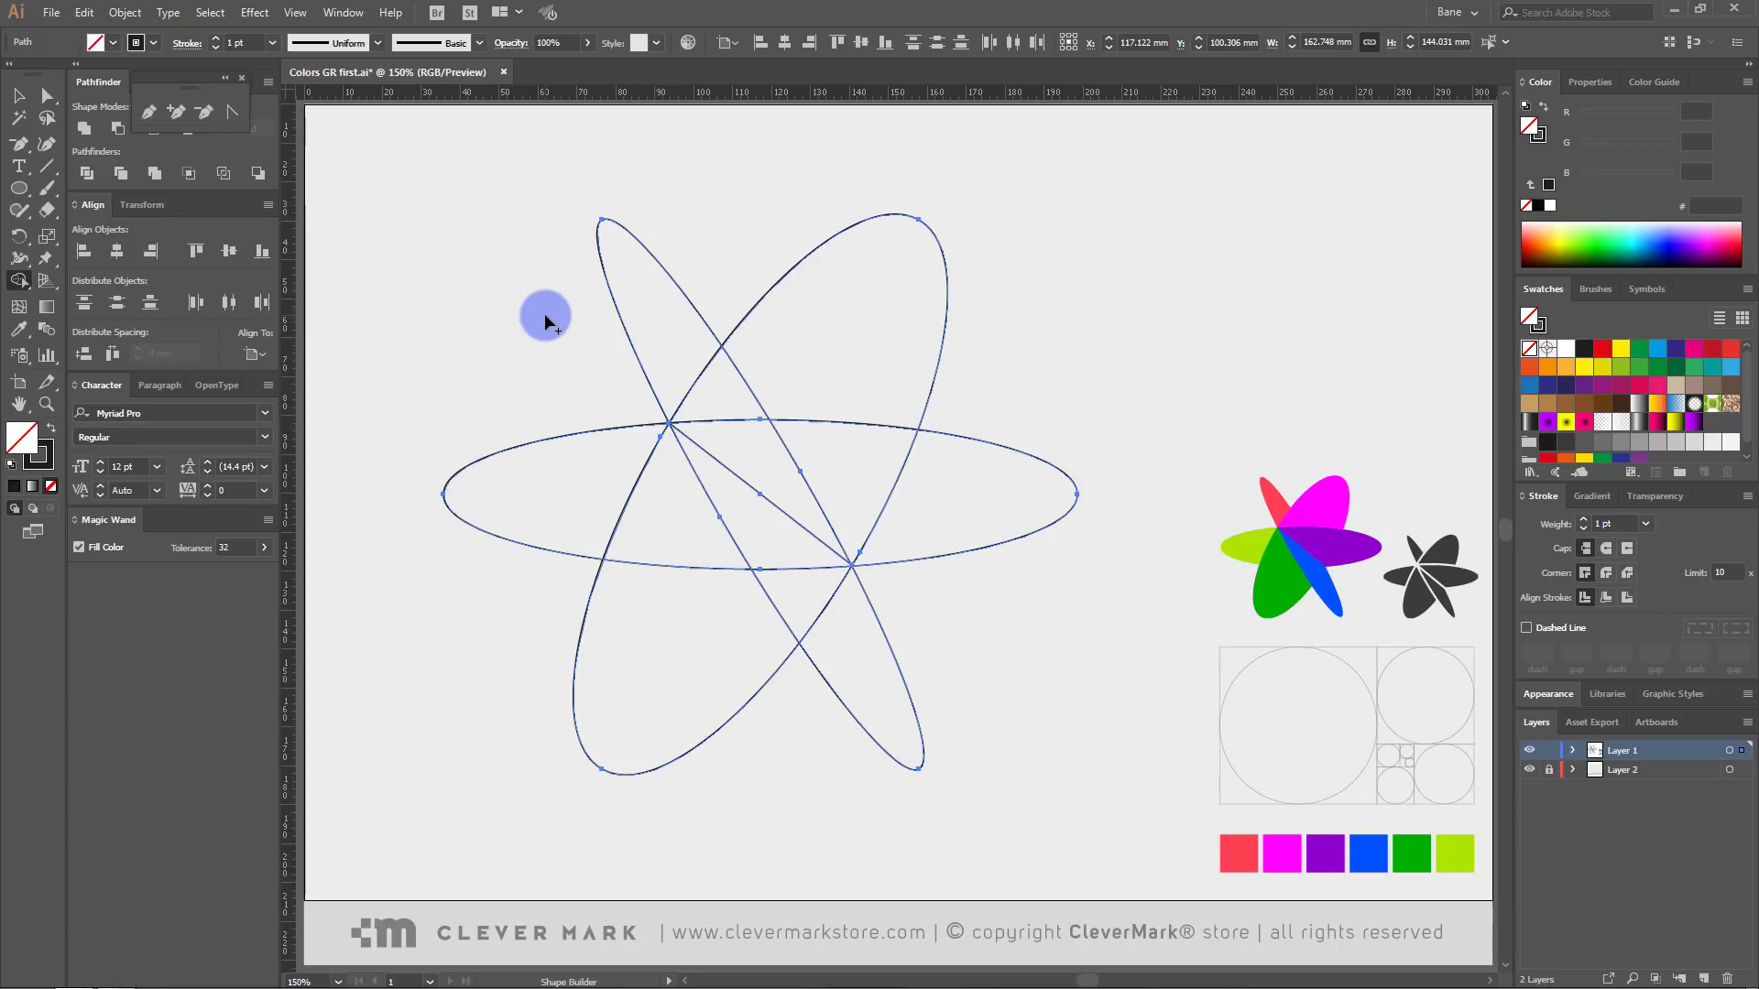
drag(562, 491, 734, 511)
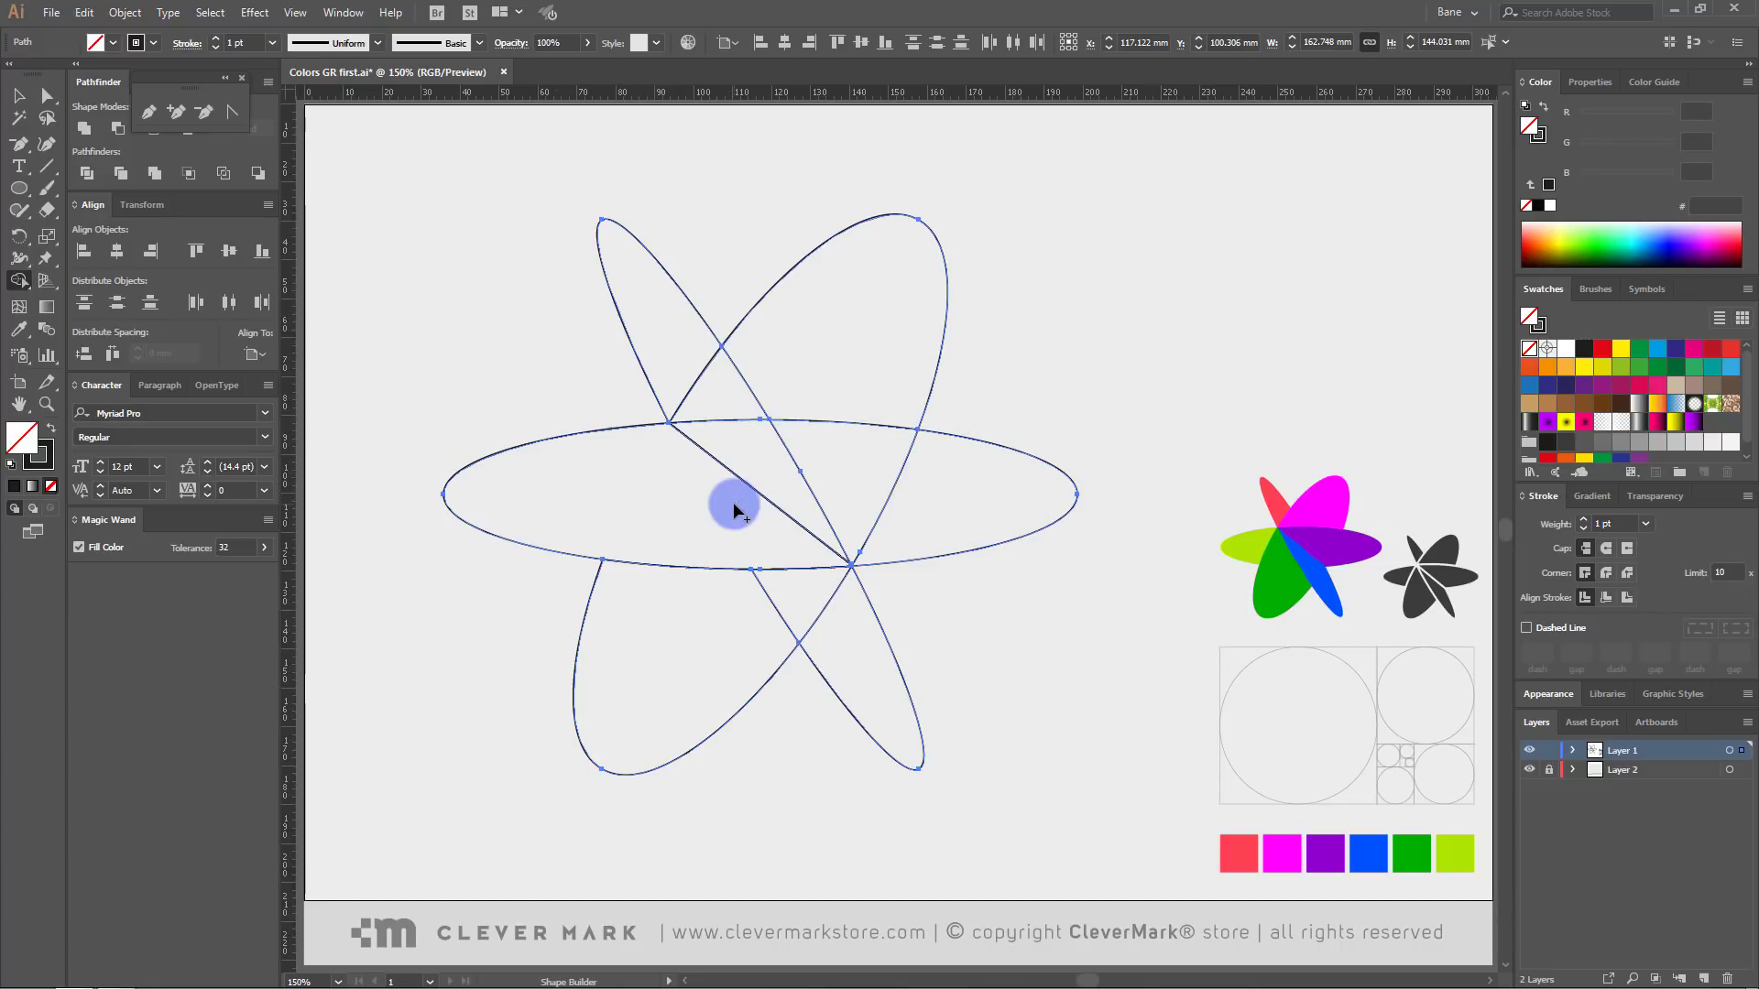
drag(678, 344, 736, 453)
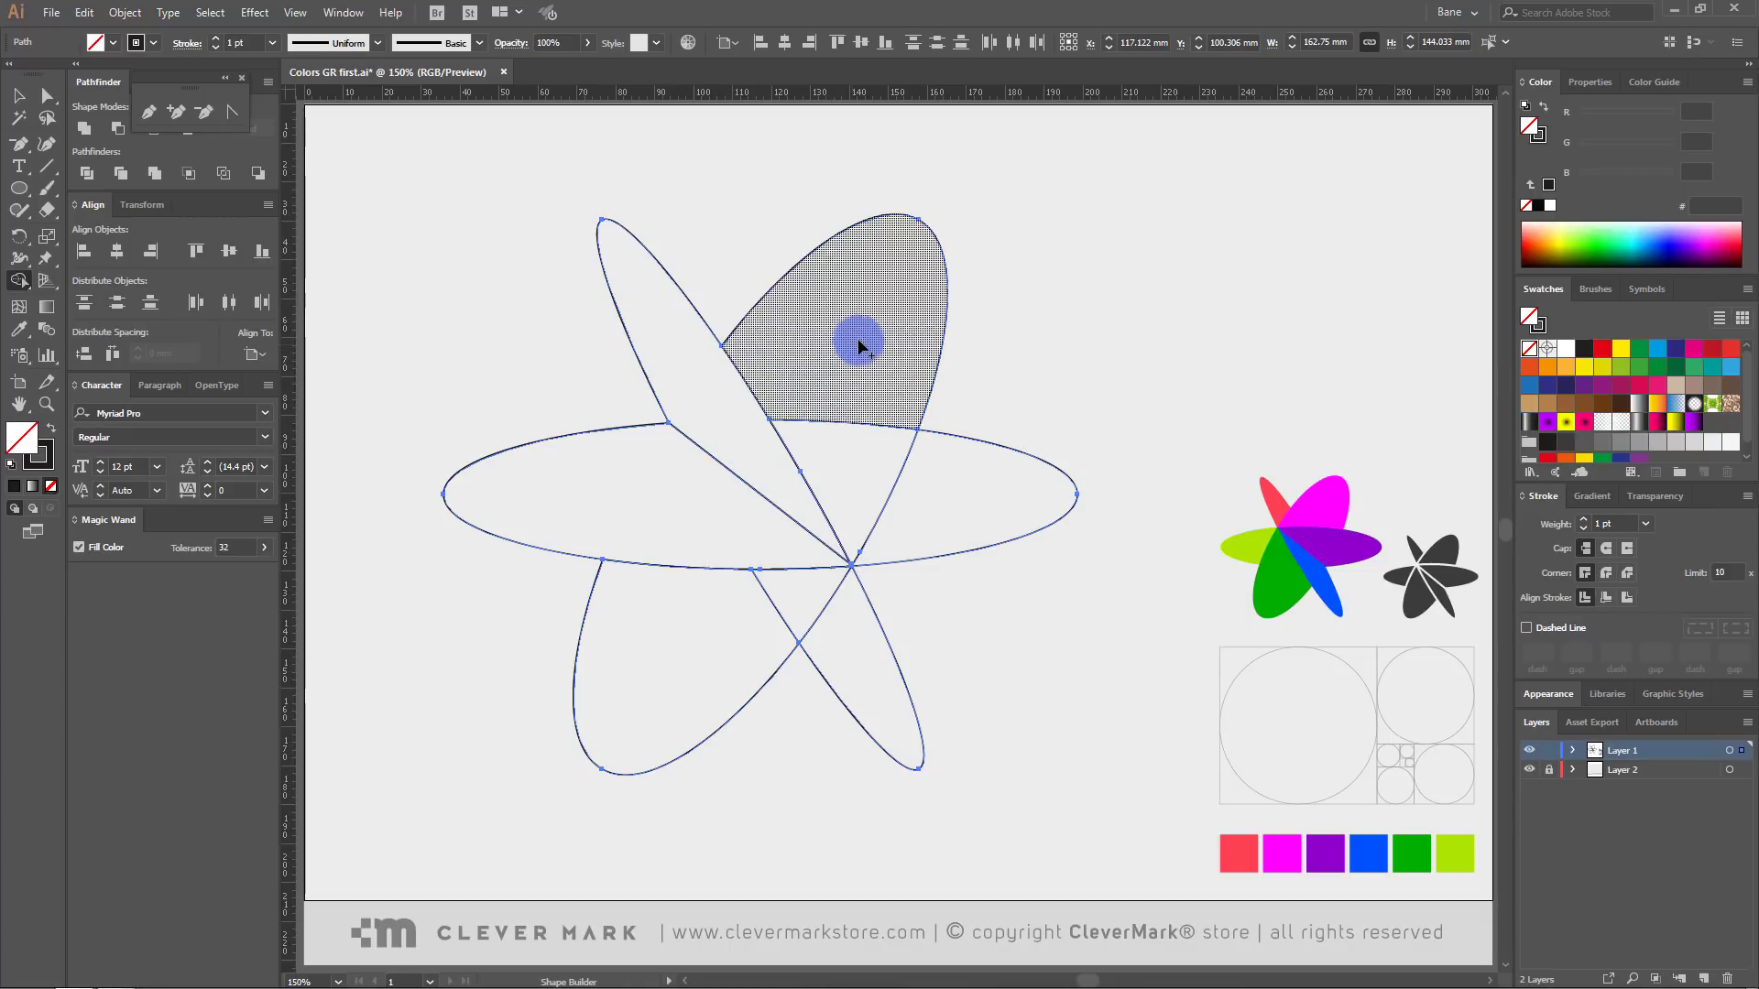
drag(859, 342, 831, 455)
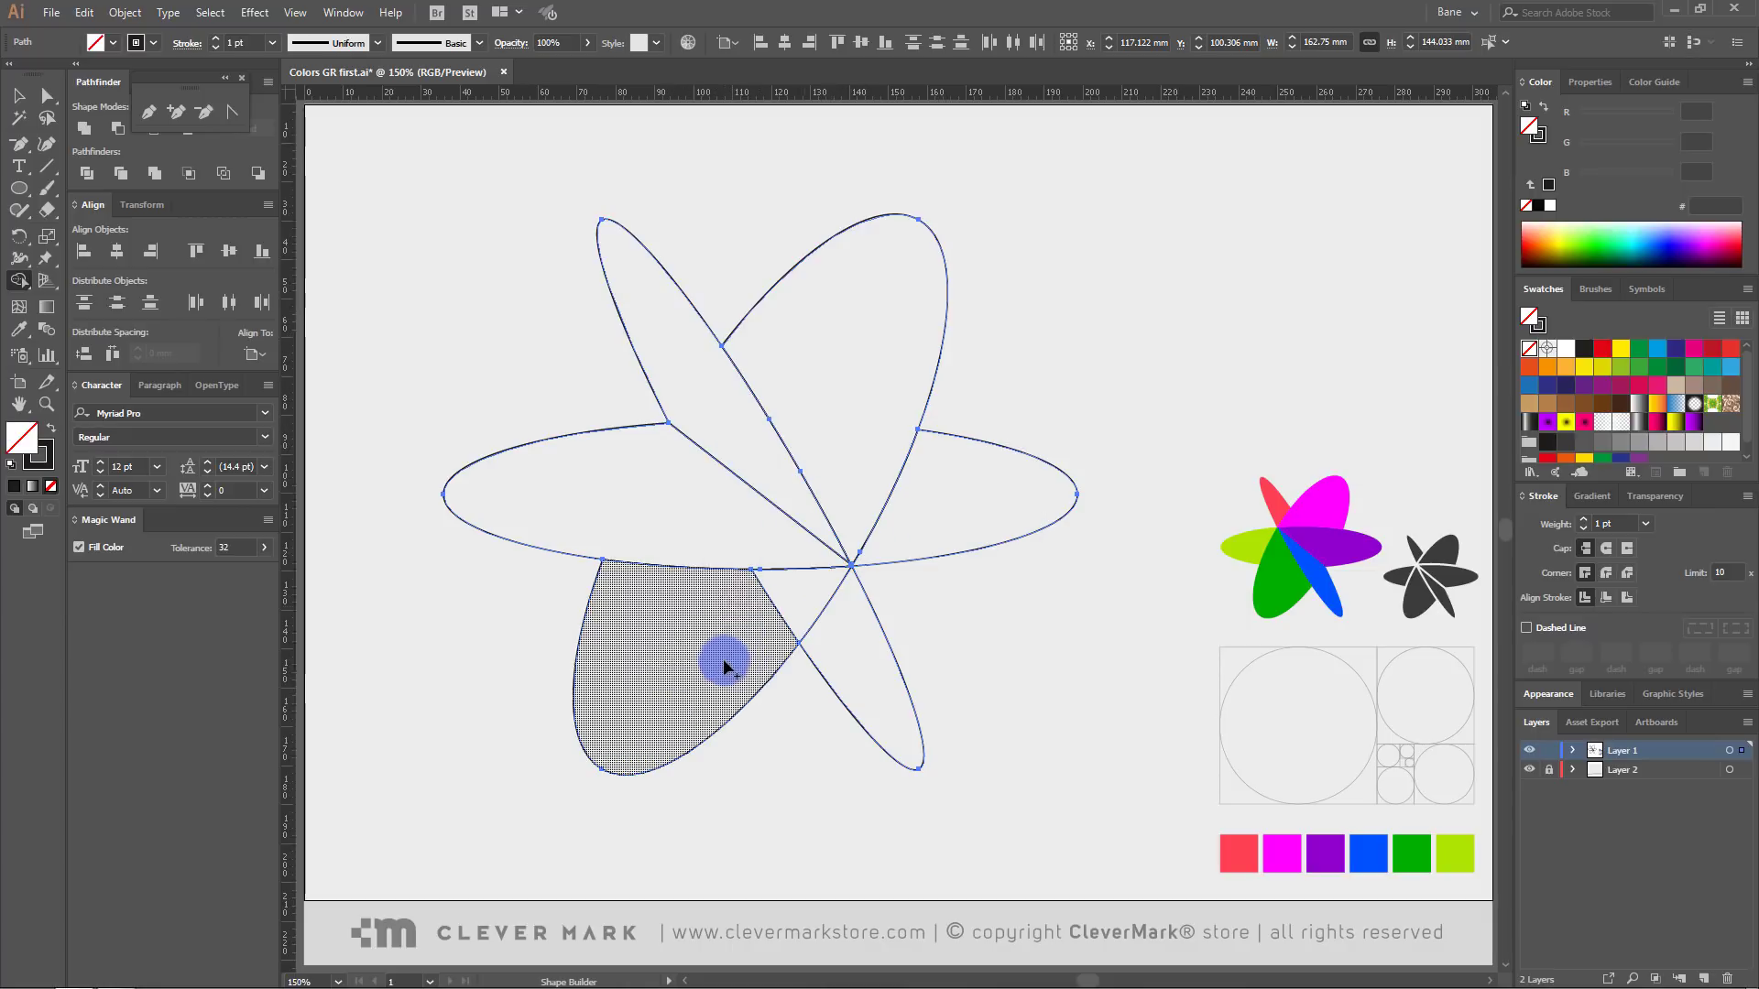
drag(725, 646, 797, 596)
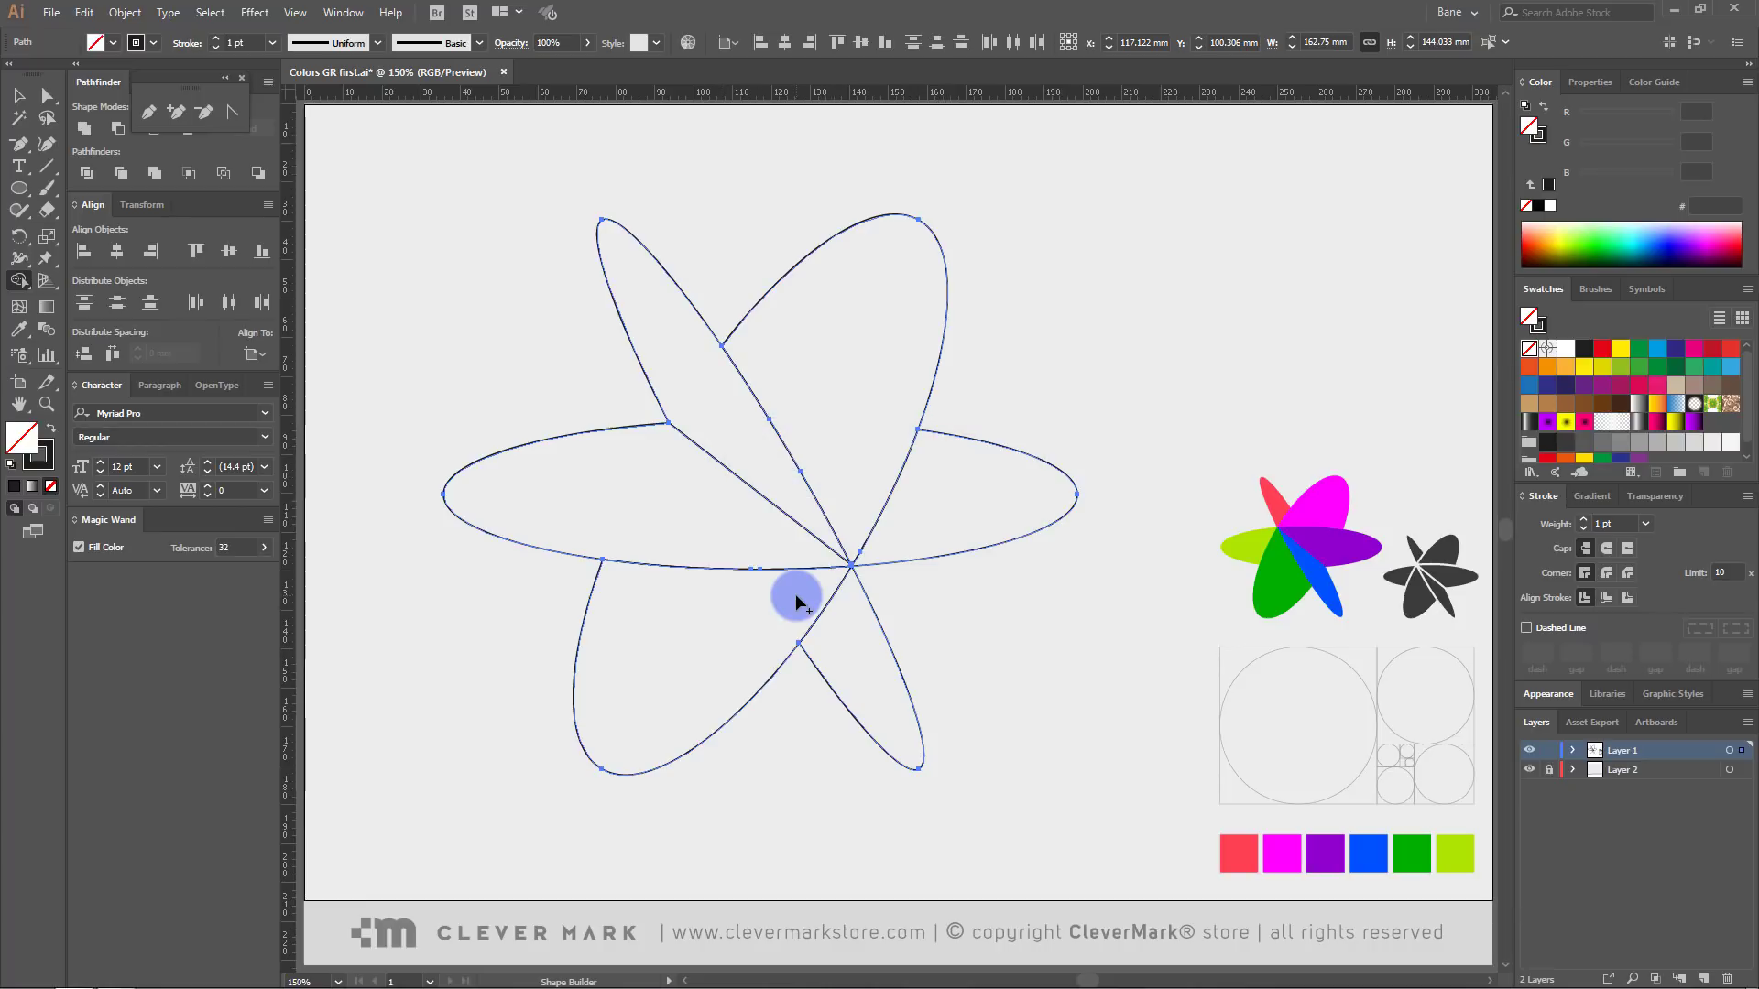
click(20, 97)
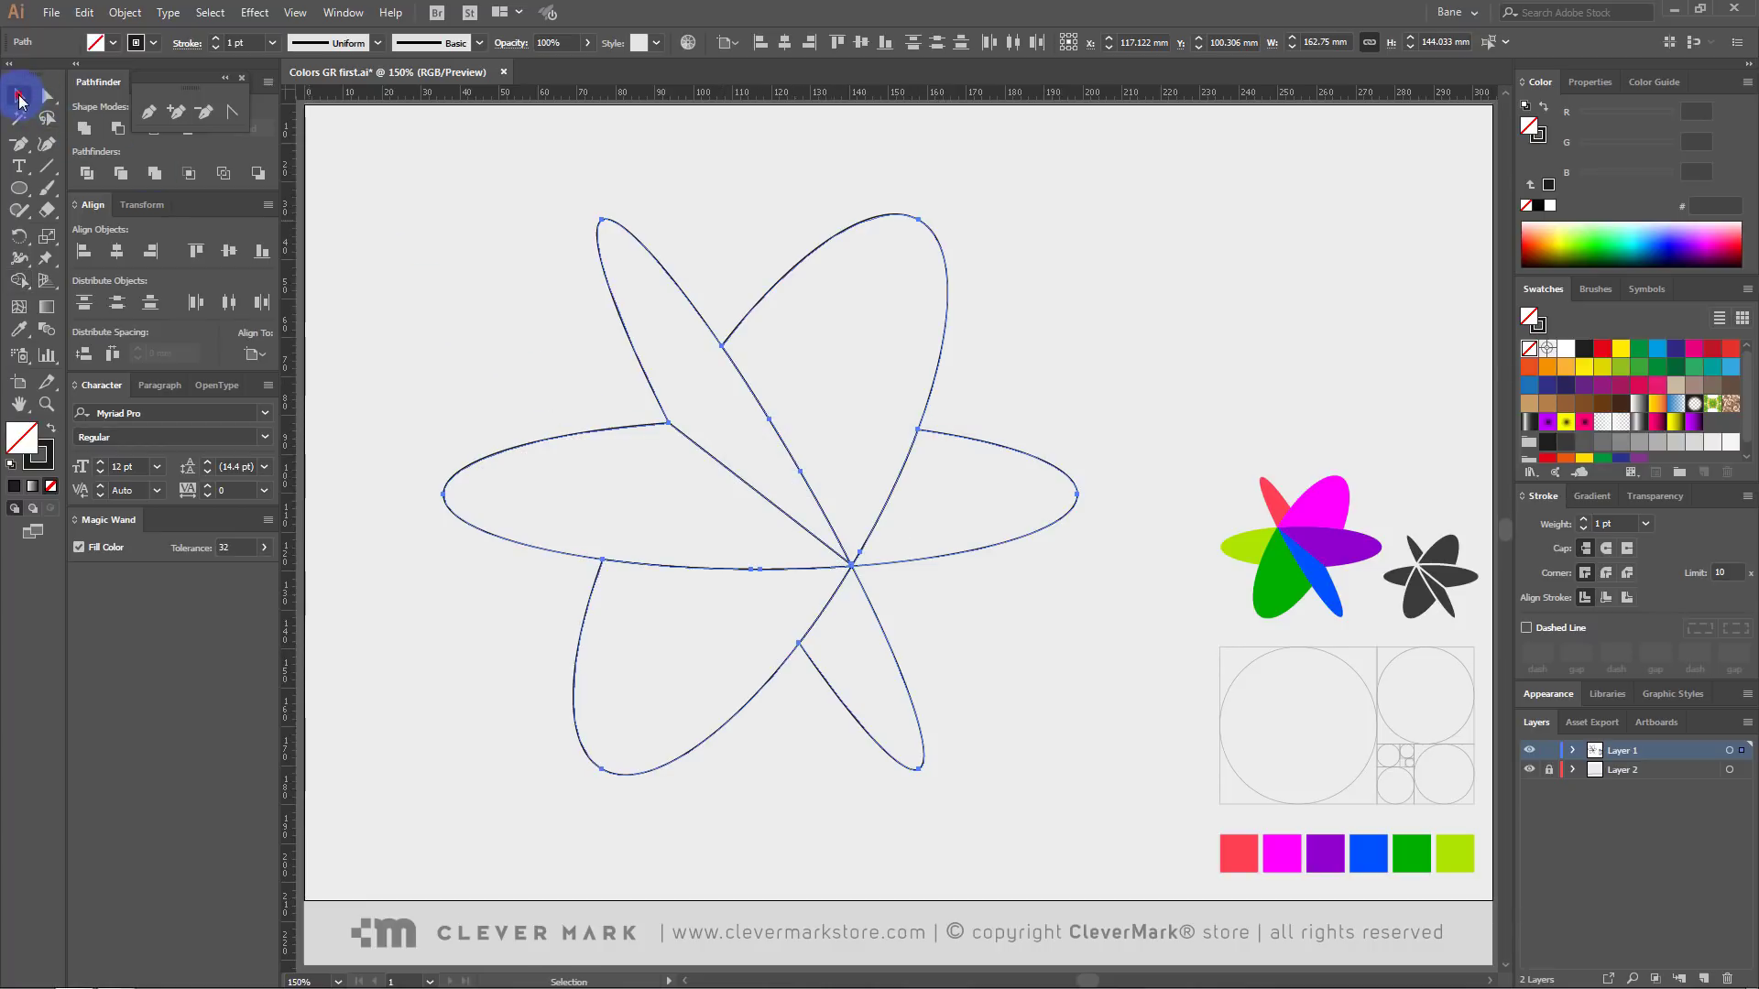
- Rotate the whole petal outline 180° with Shift held, then reselect it
click(513, 174)
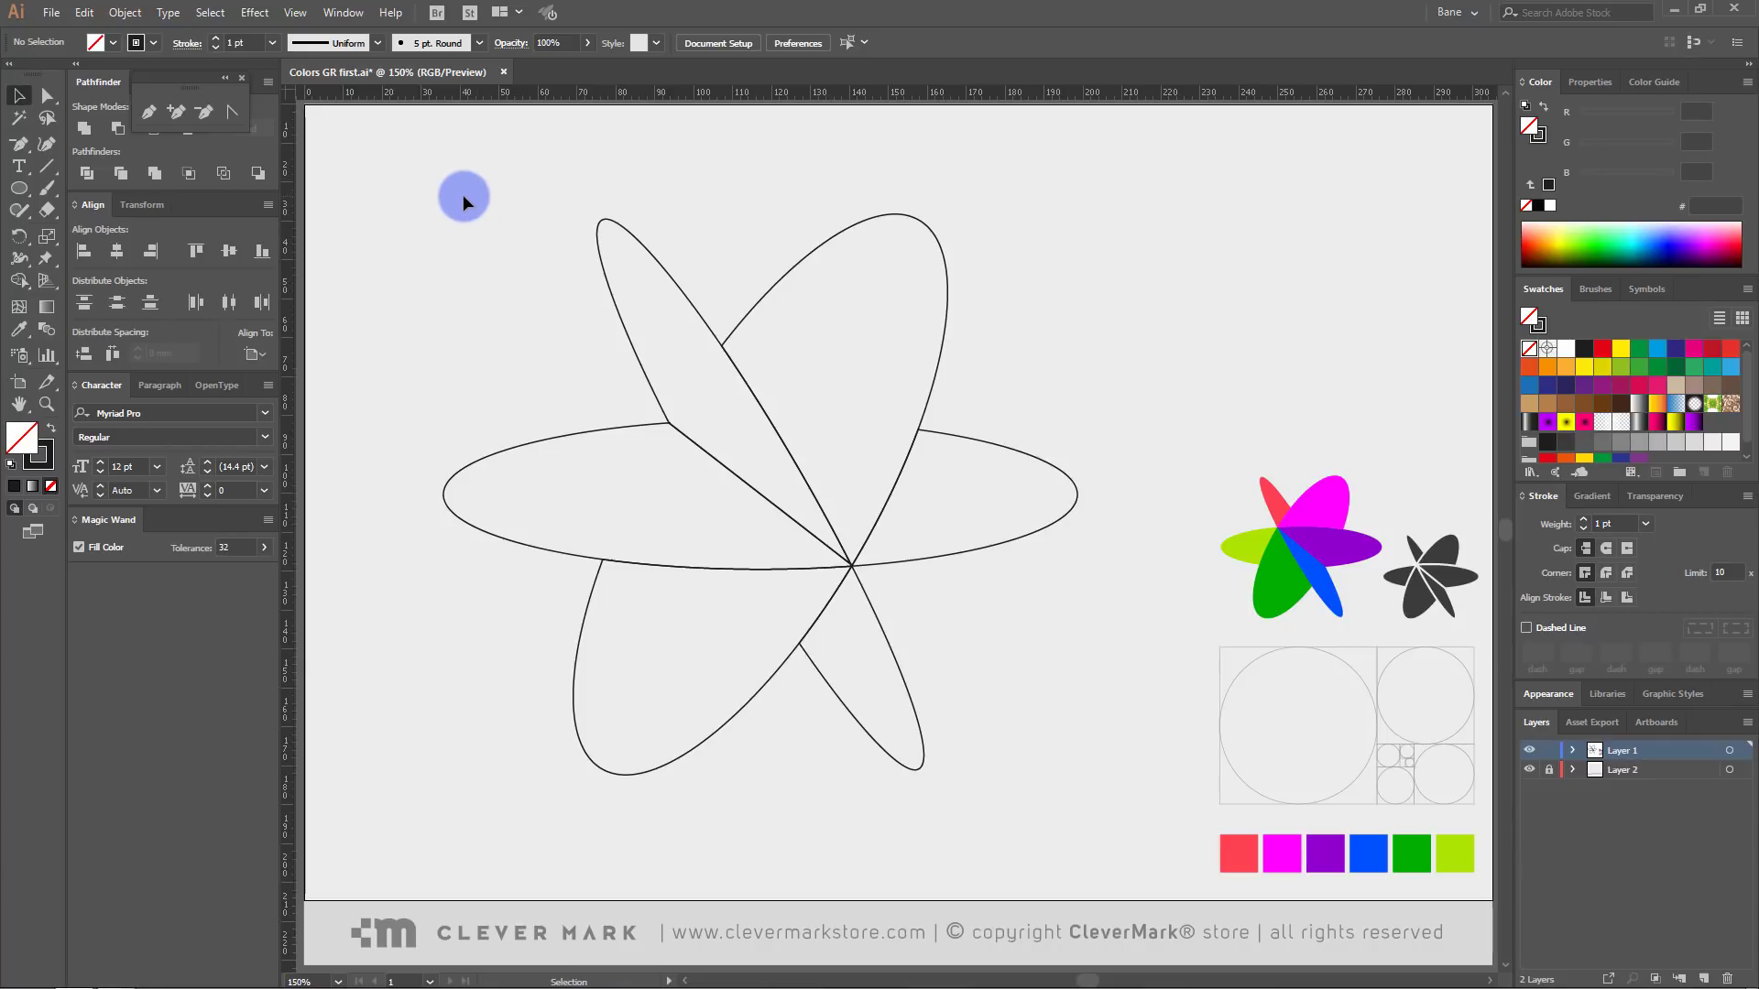
drag(475, 203, 1032, 754)
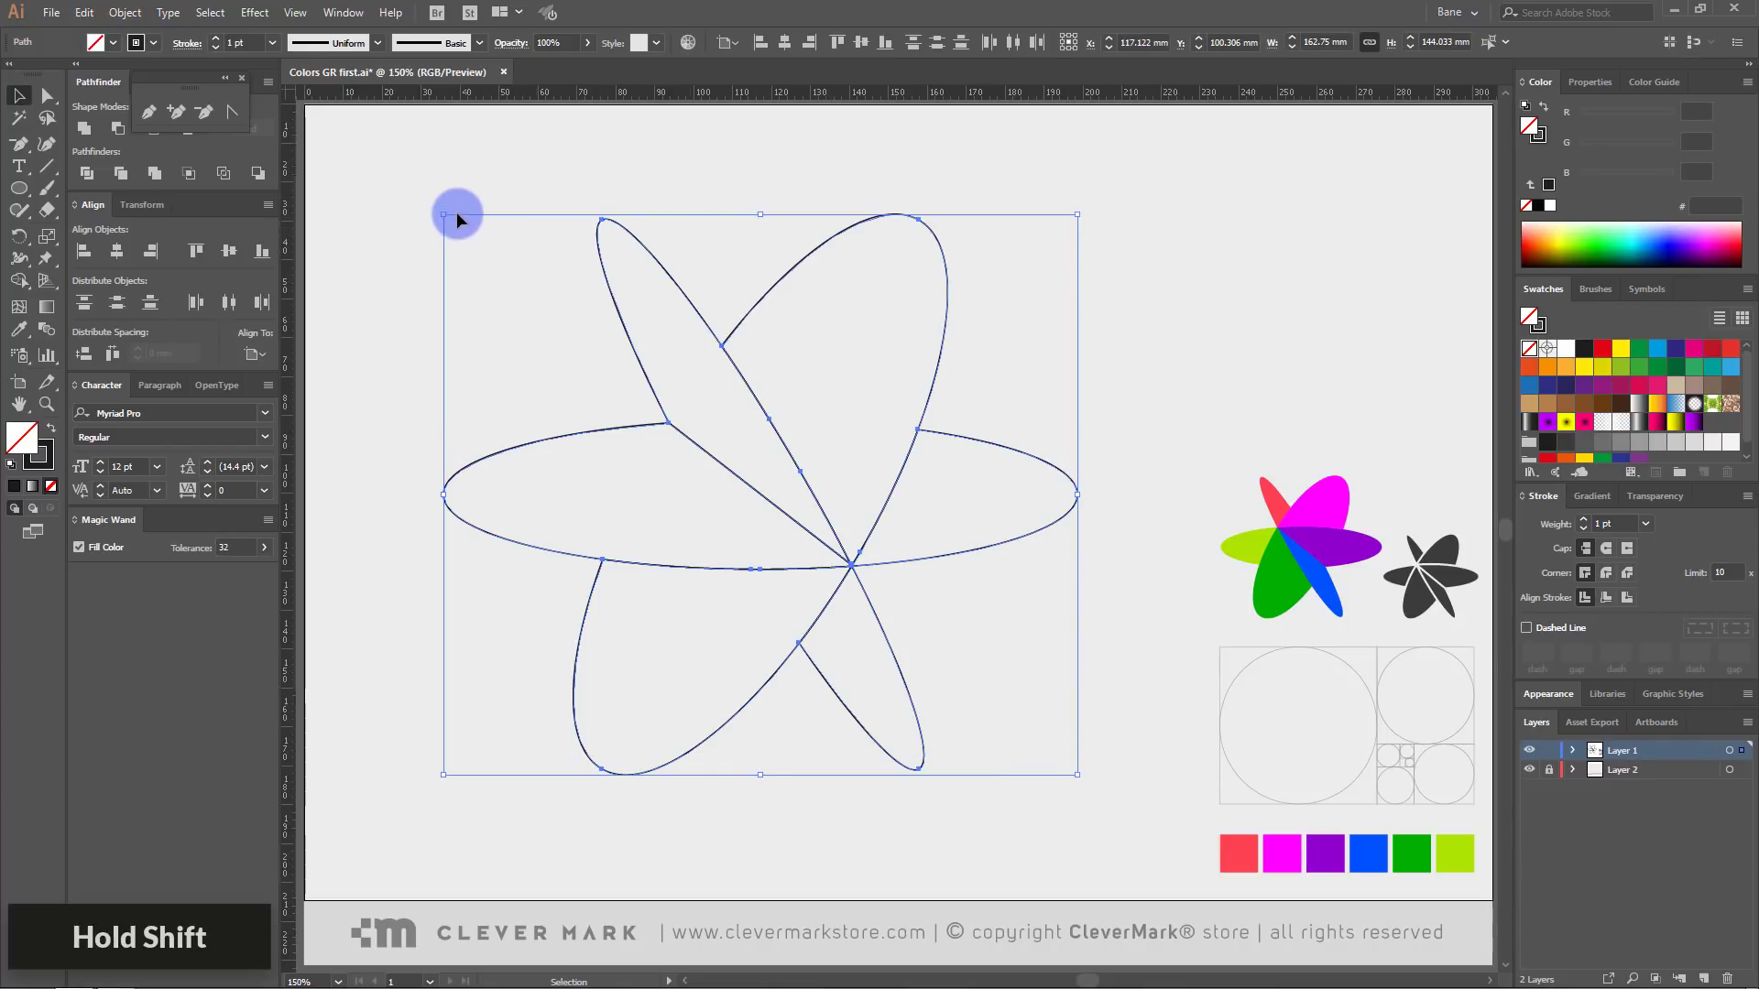
drag(439, 204, 1047, 672)
click(1026, 614)
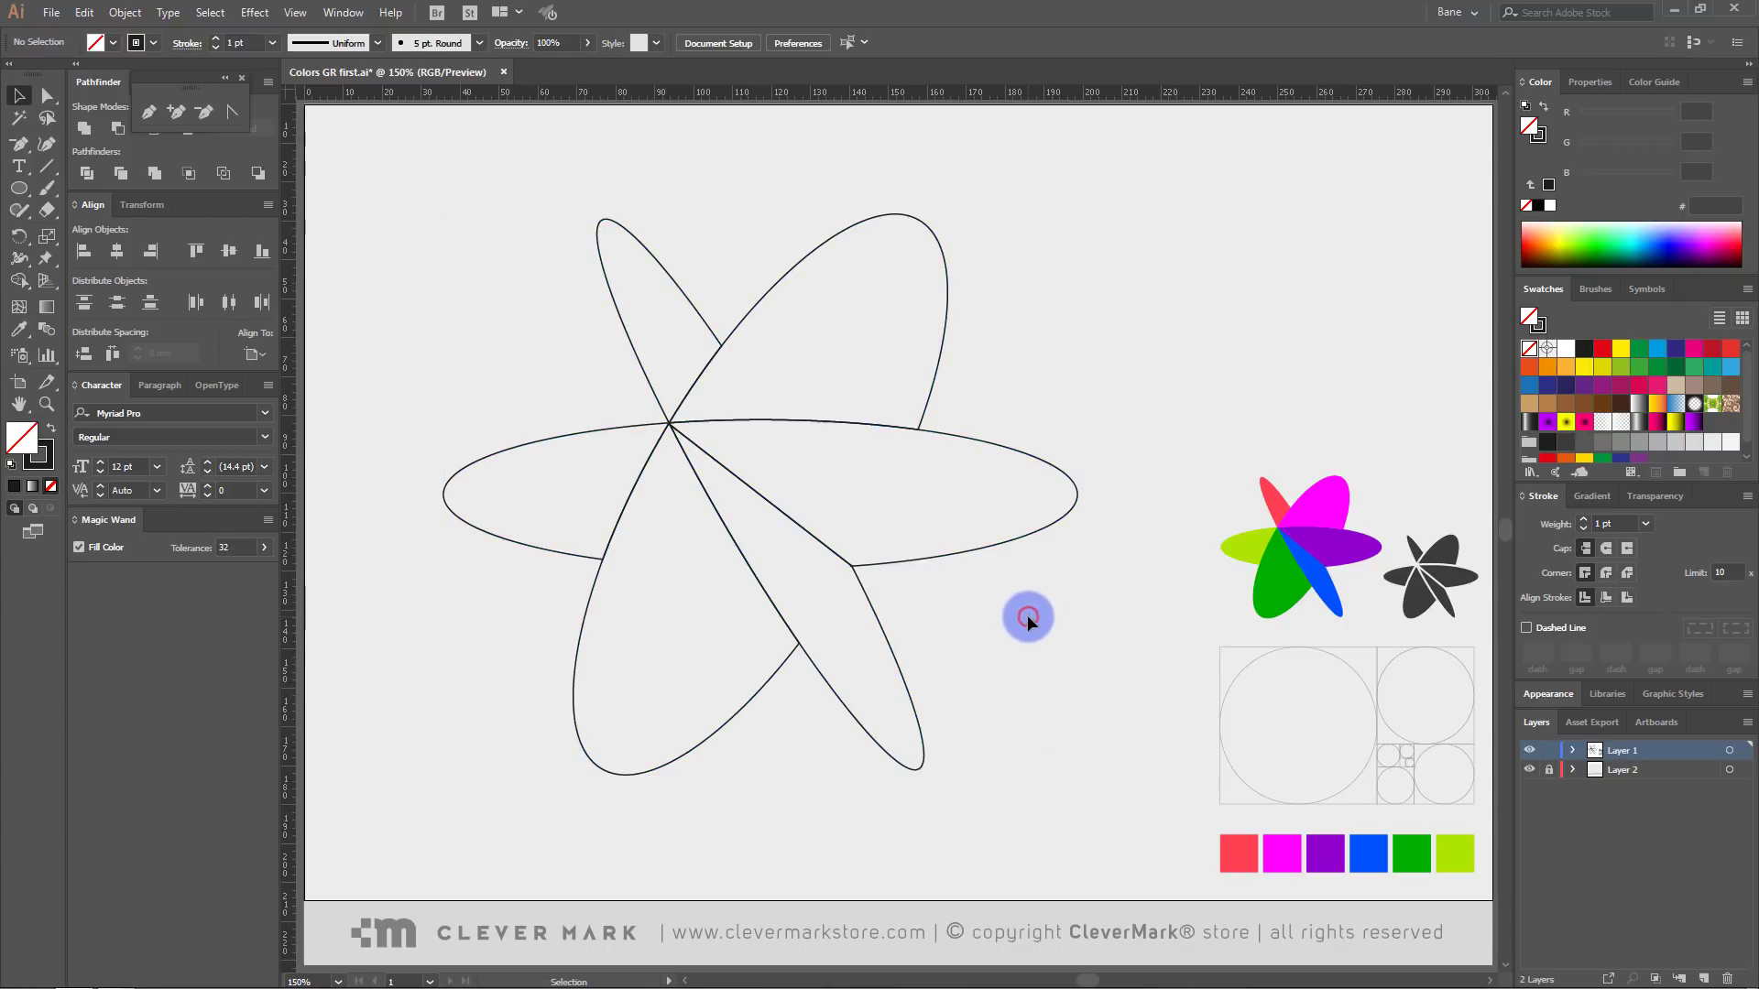
drag(1008, 187, 537, 718)
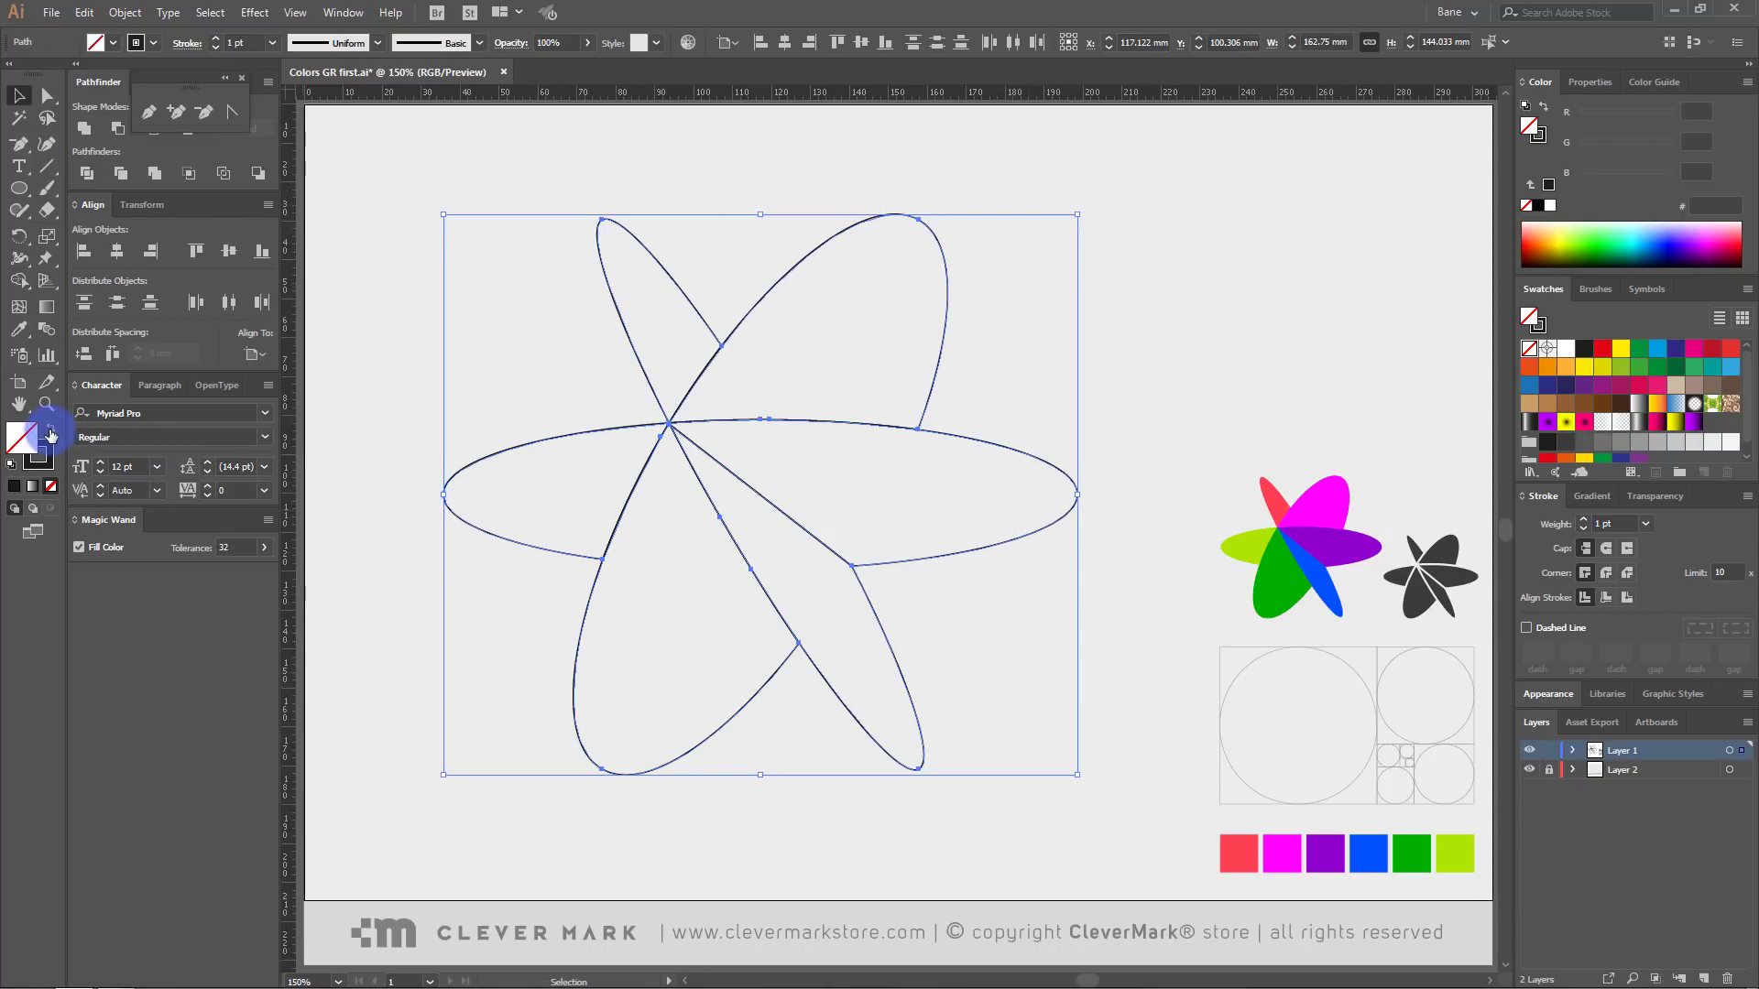
- Swap to a dark fill, then colour the top-left petal red and the top-right petal magenta
key(shift+x)
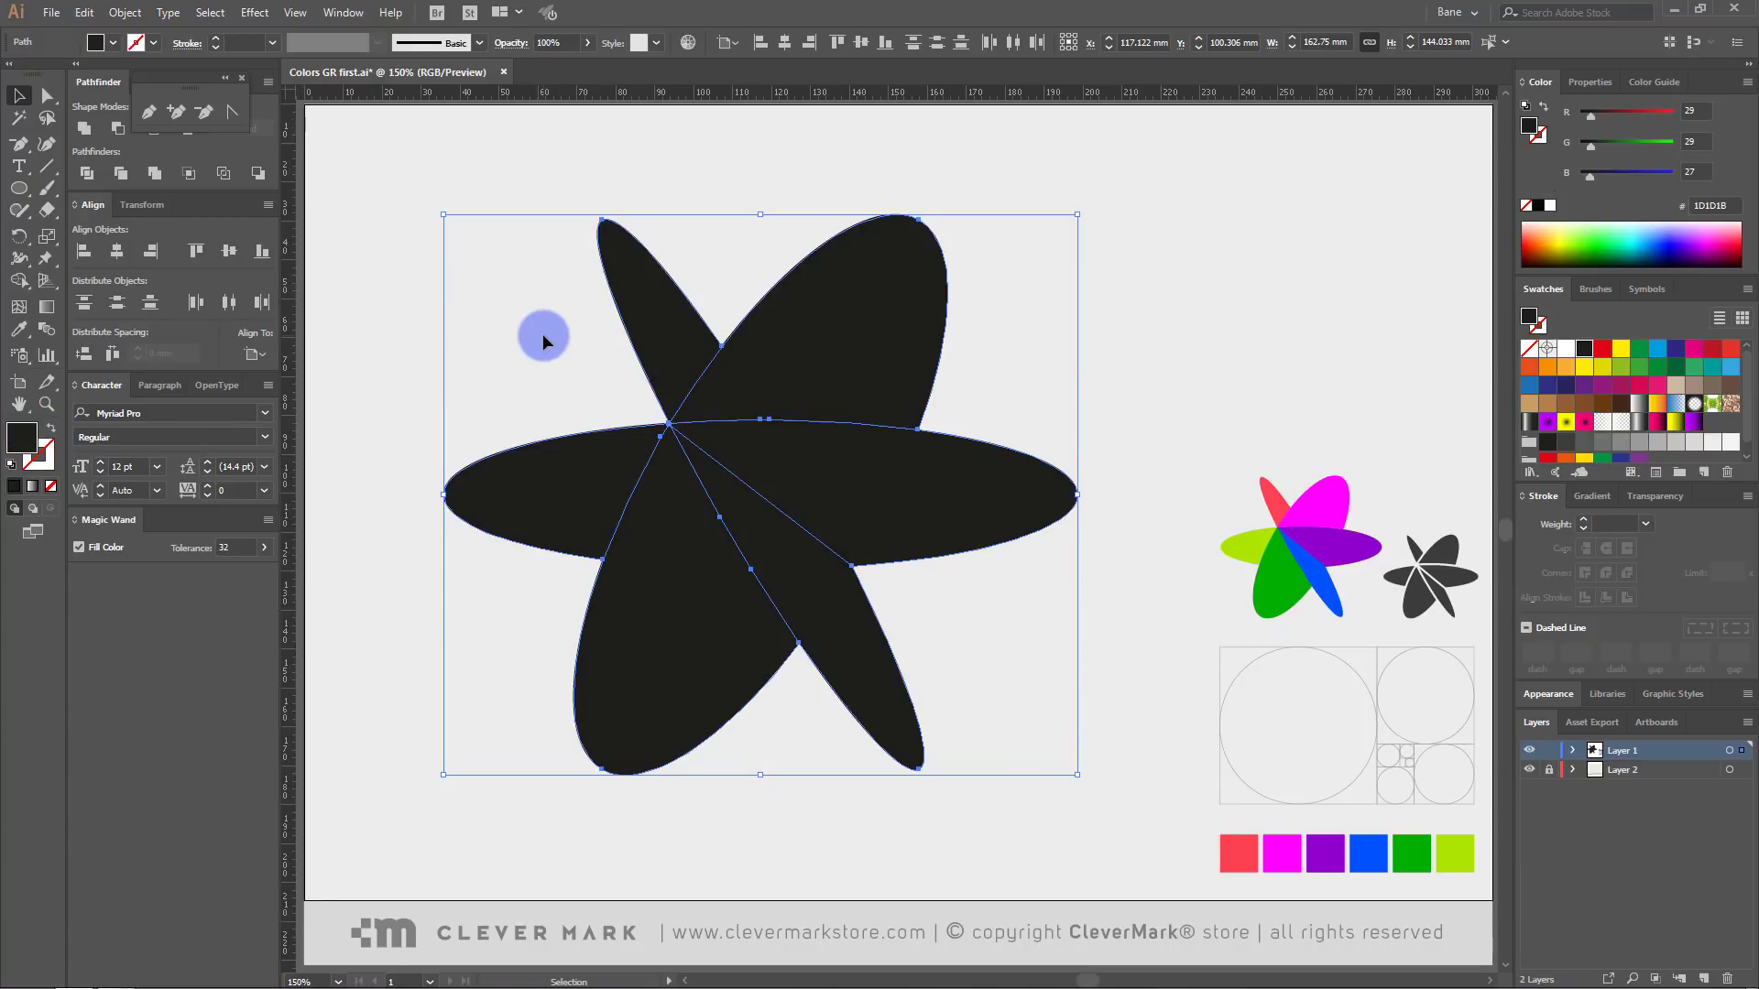
click(542, 334)
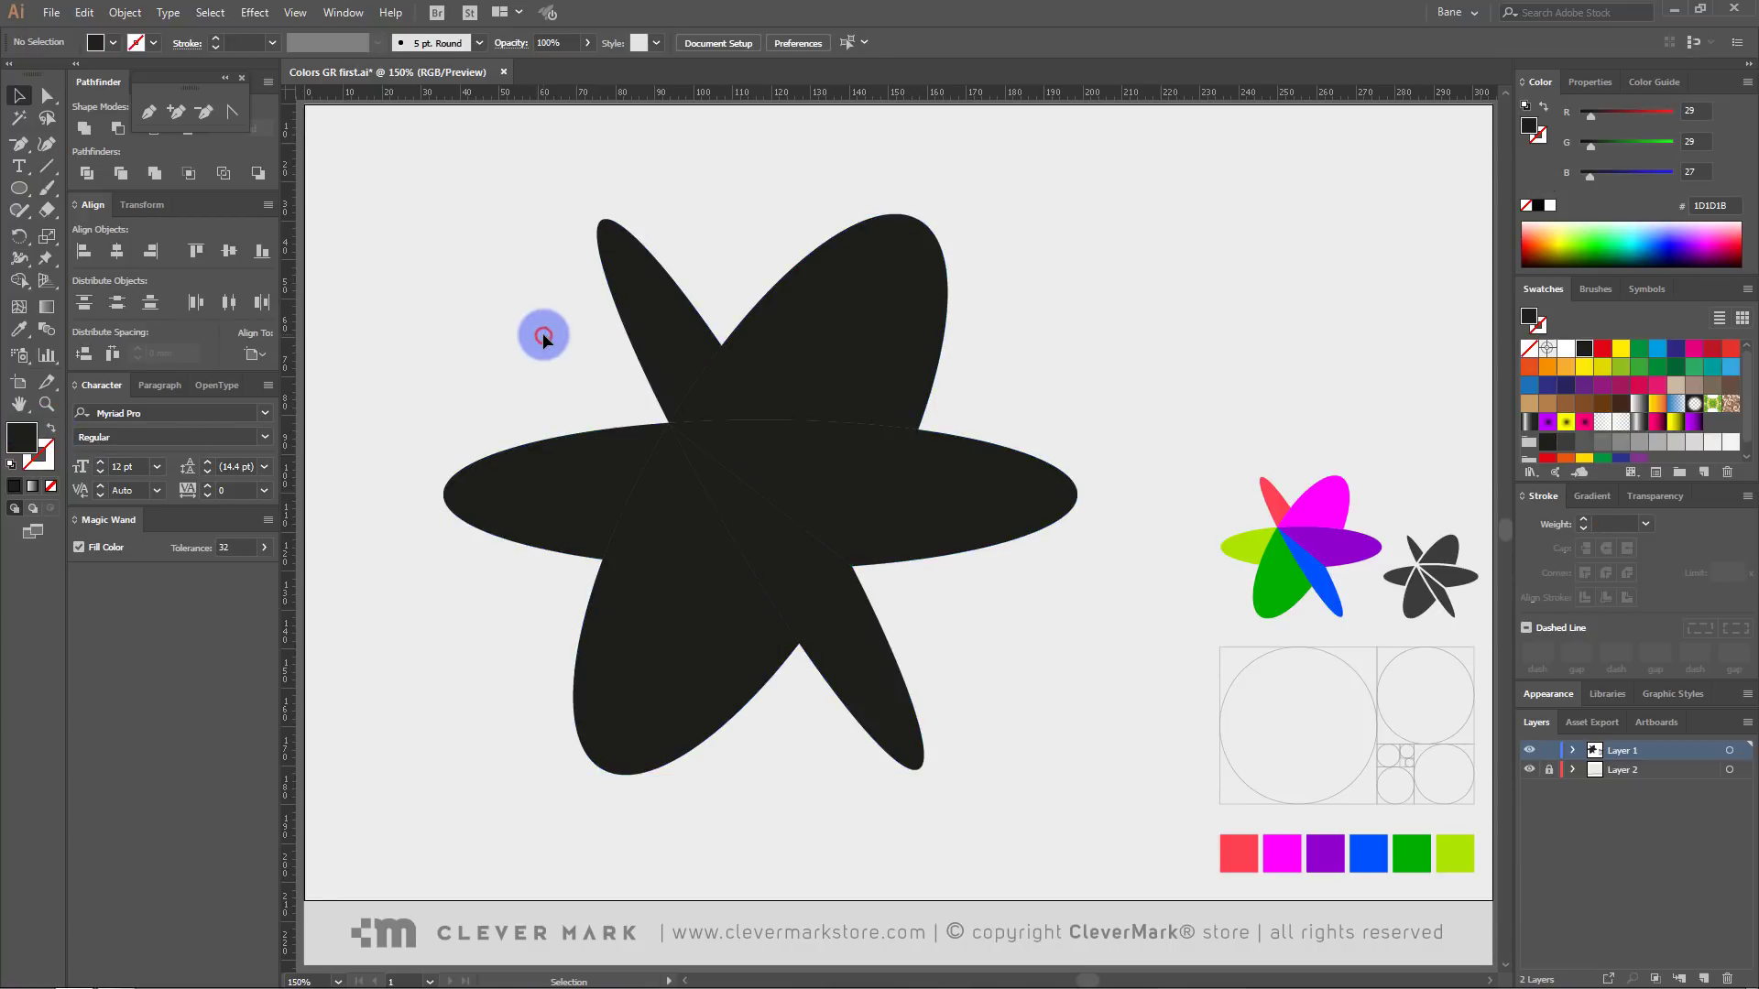
click(676, 303)
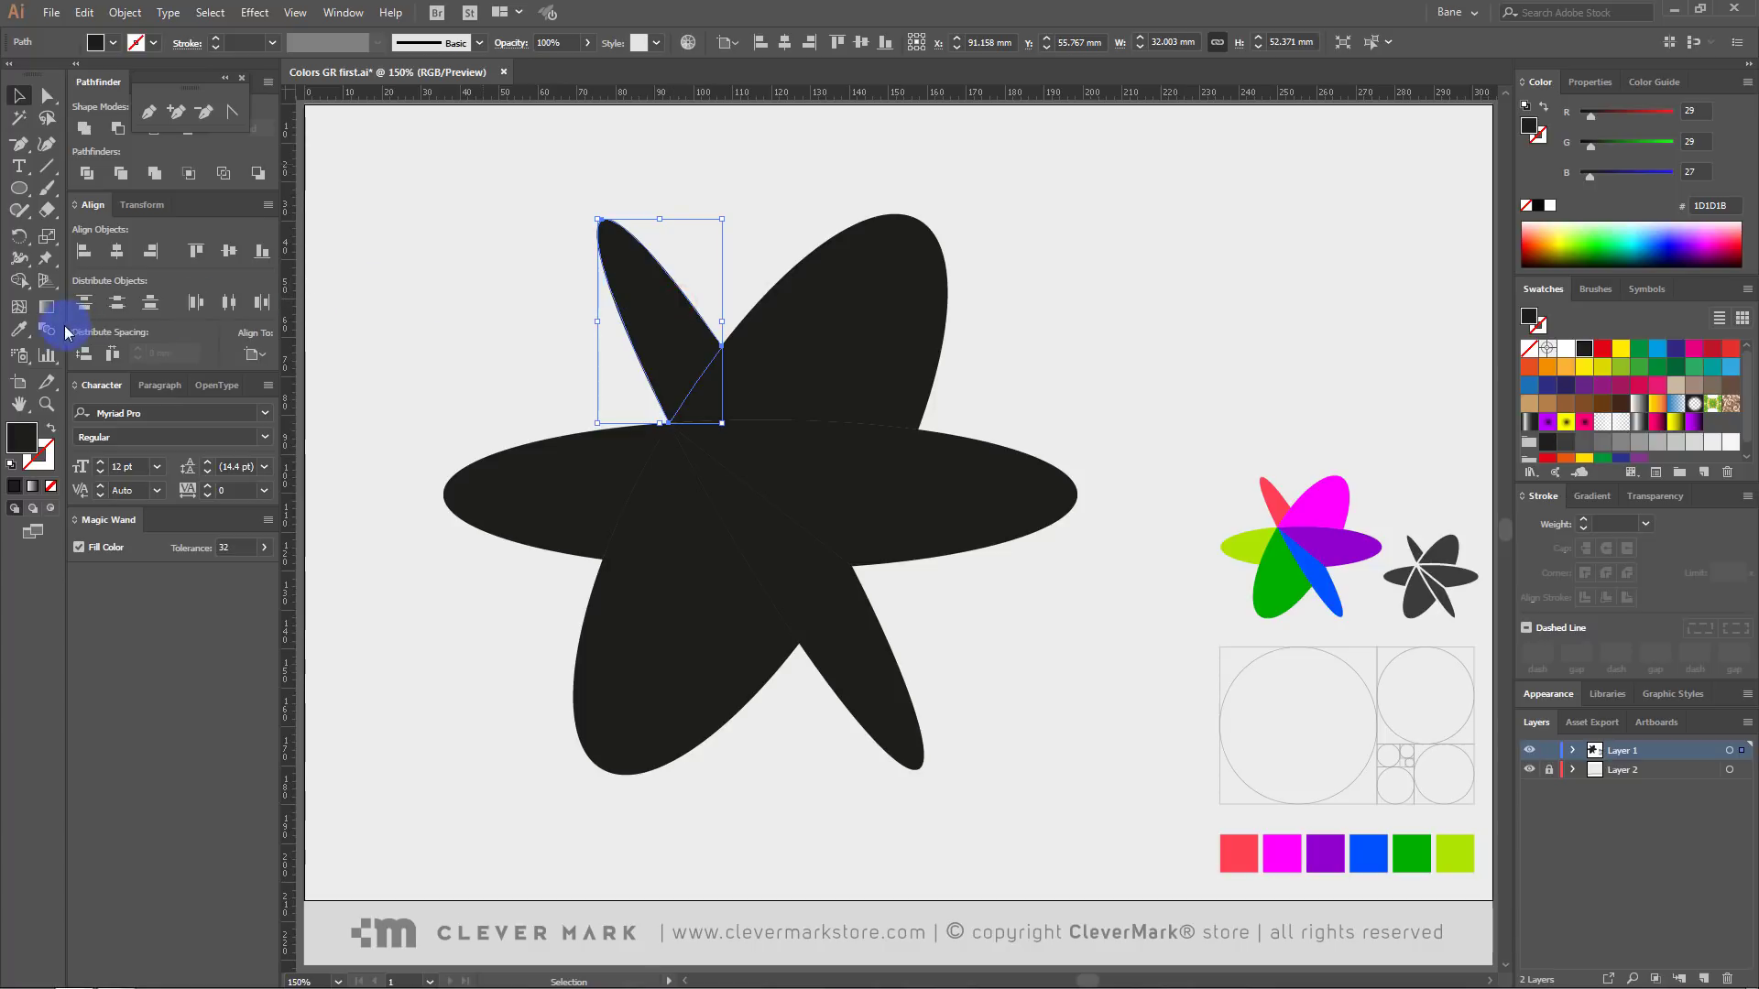
click(18, 329)
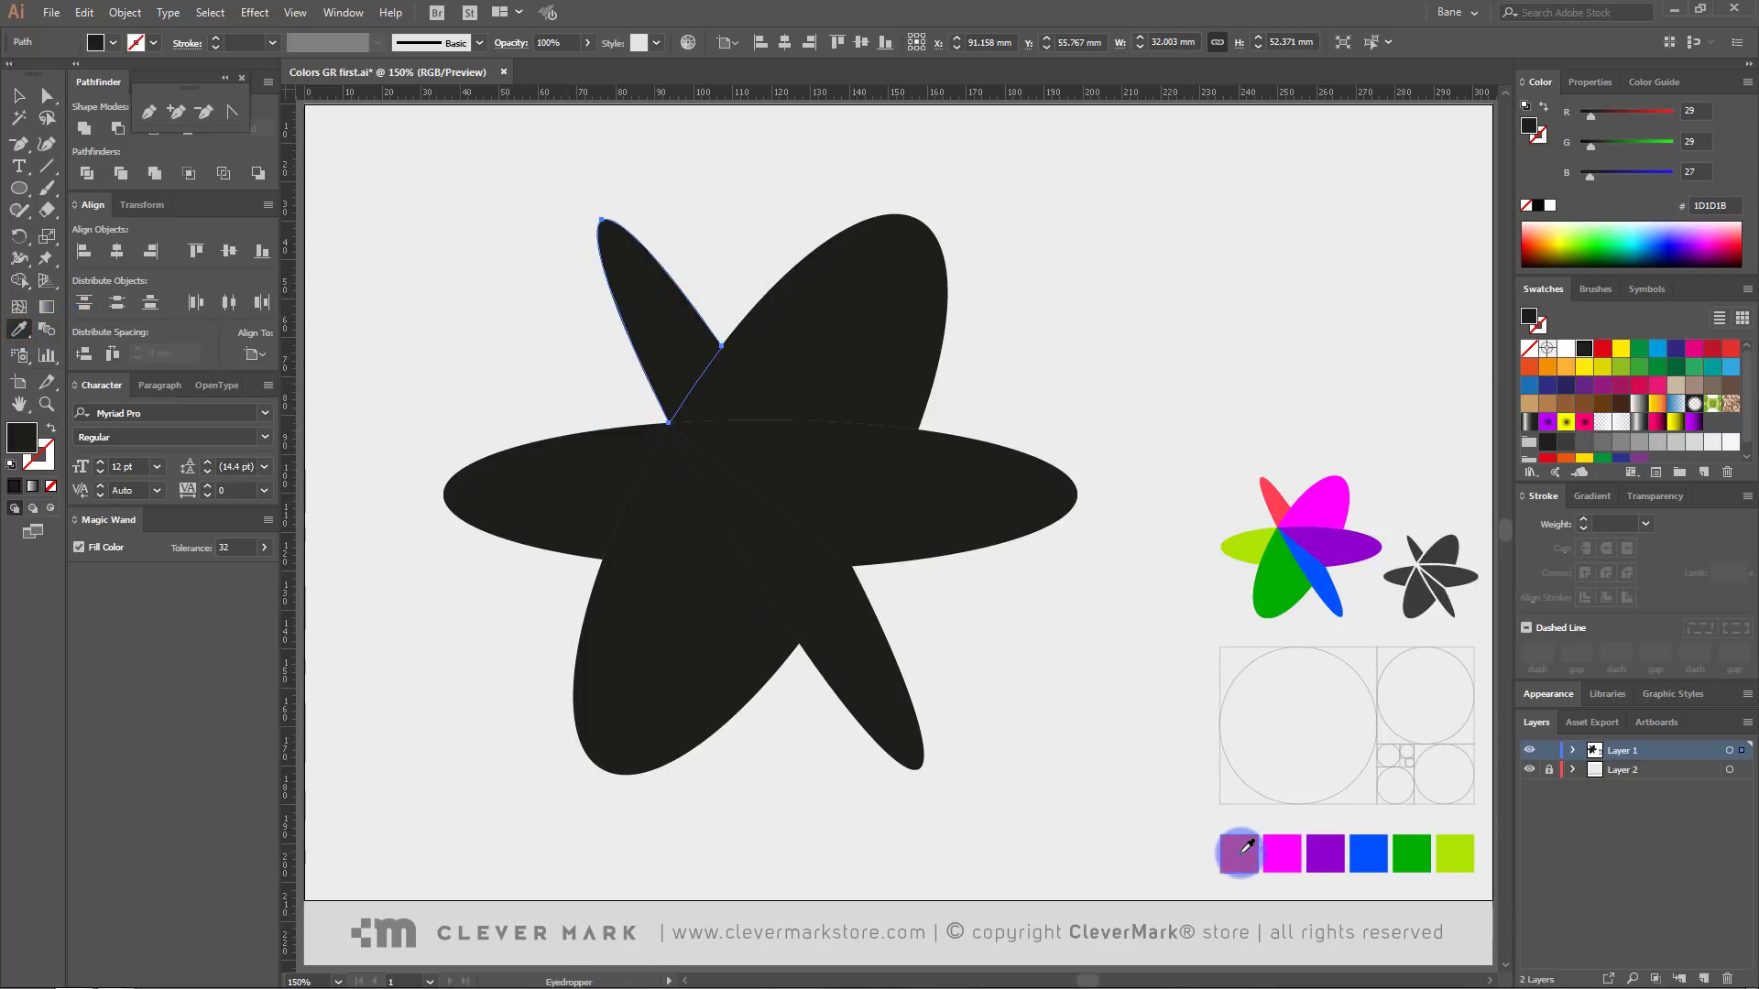
click(1236, 841)
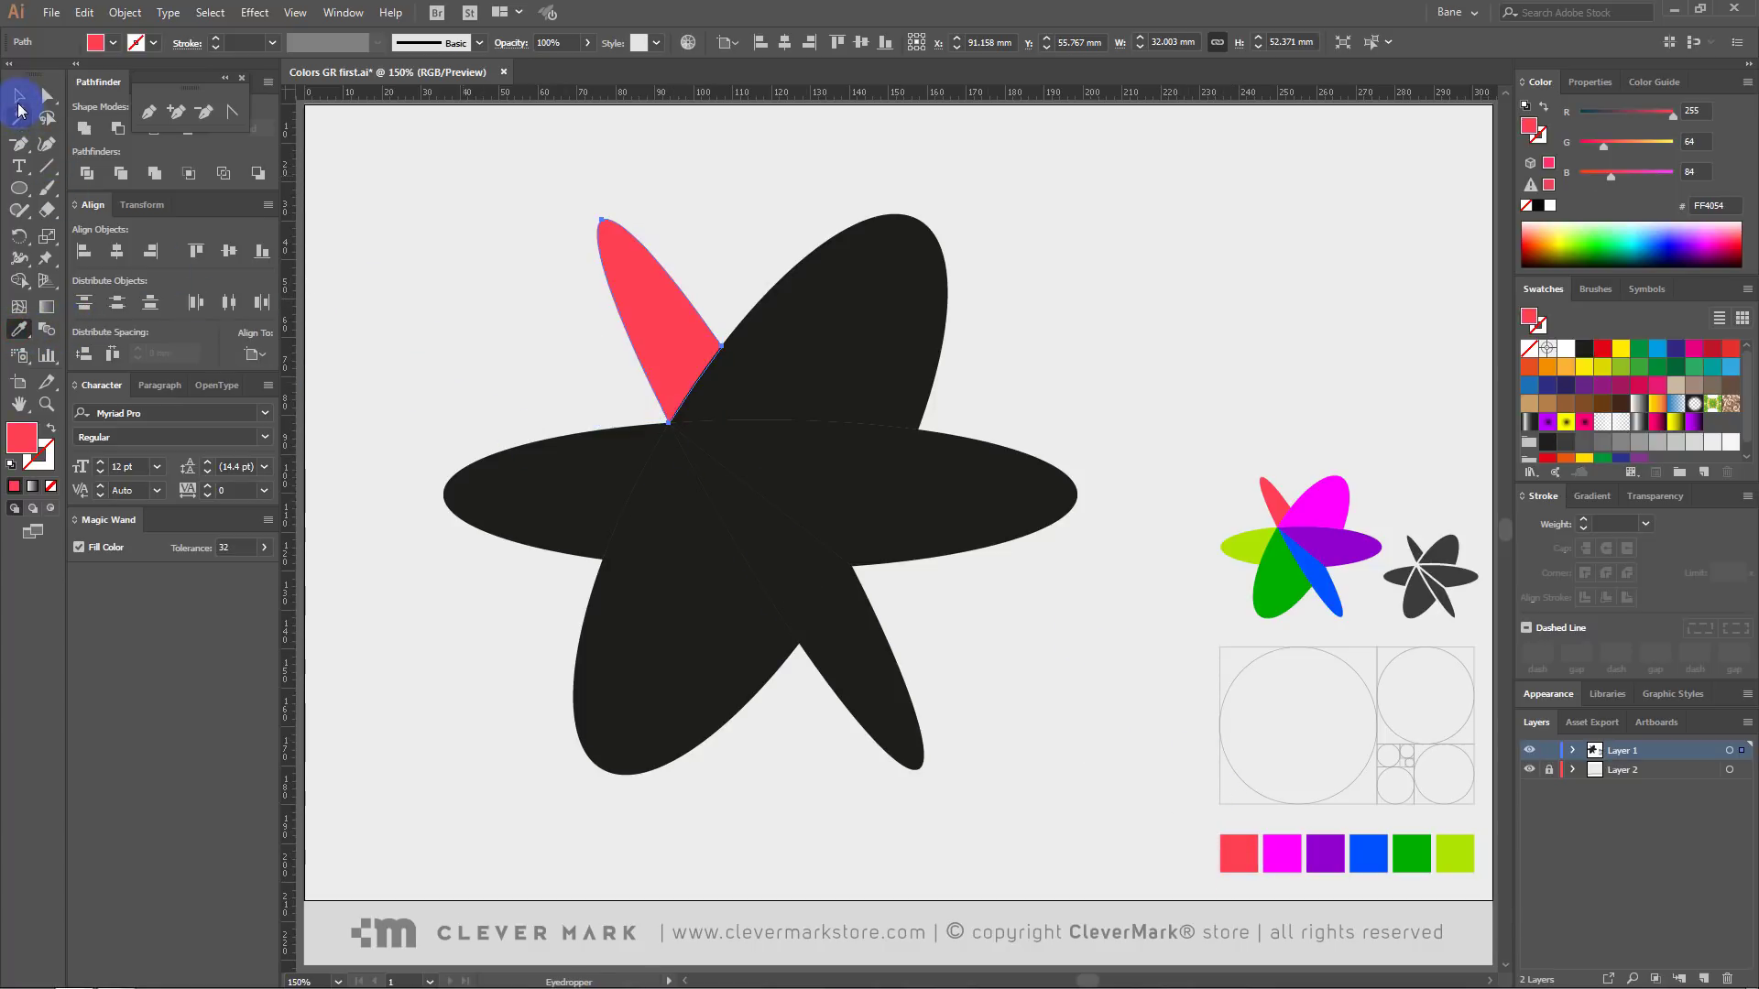
click(18, 95)
click(815, 314)
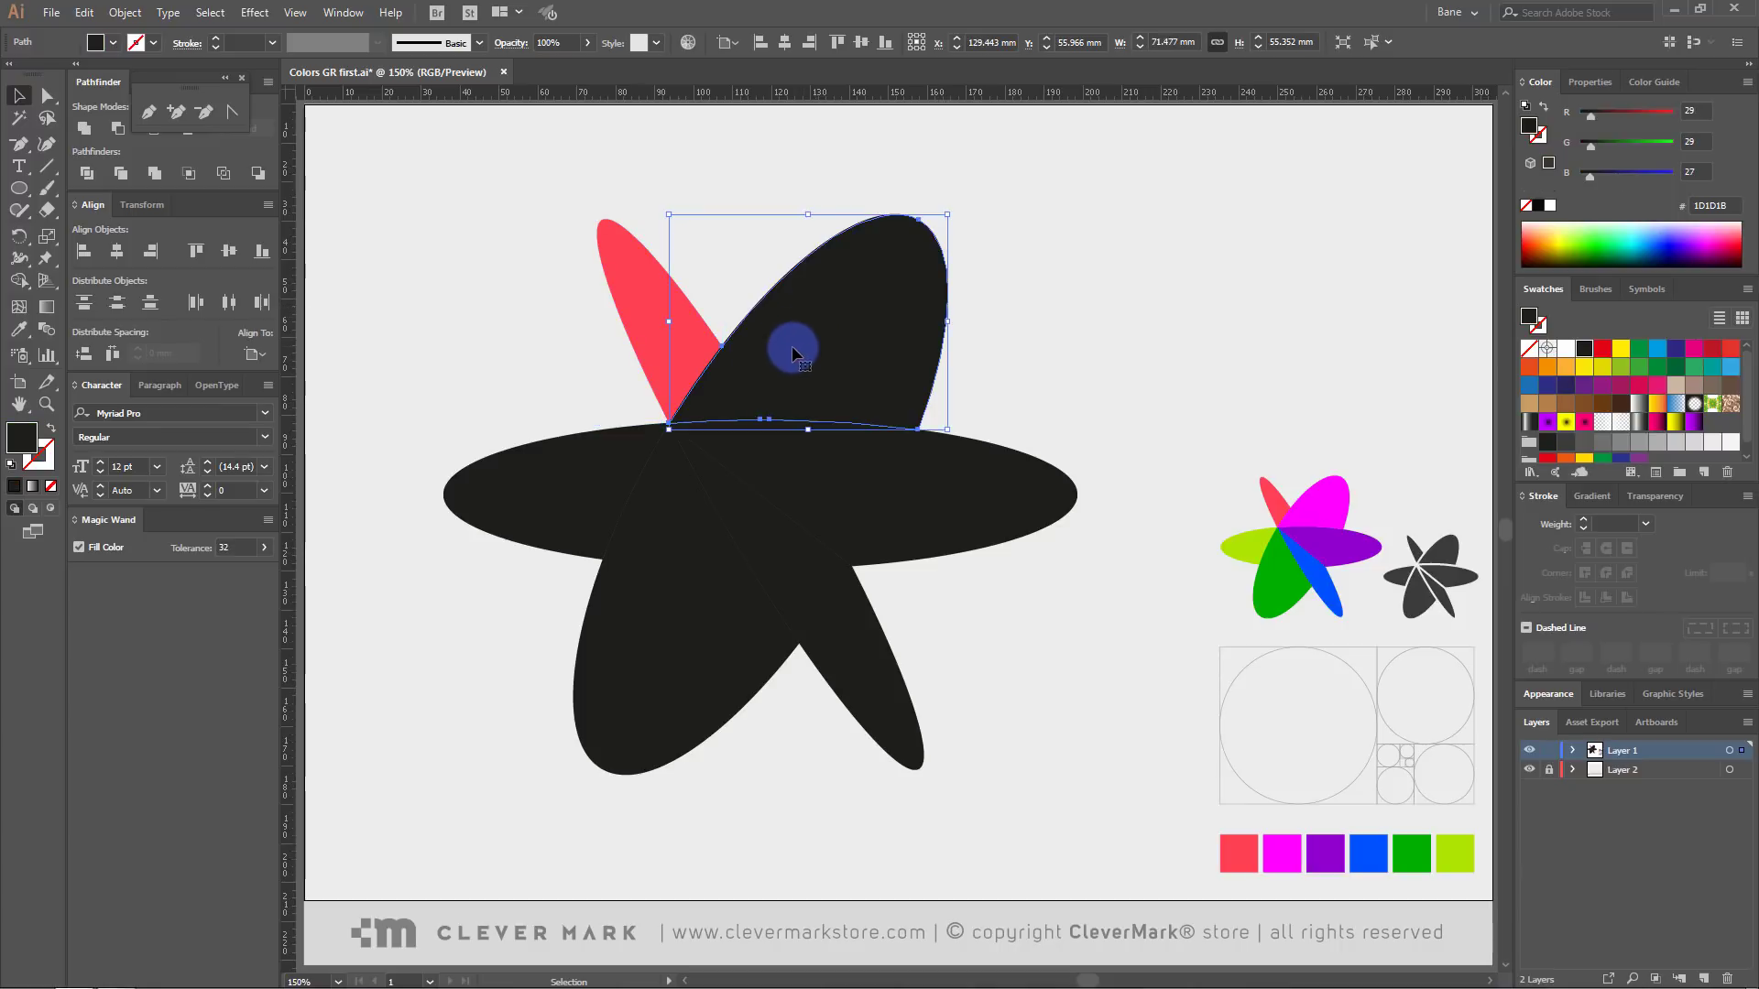
click(20, 329)
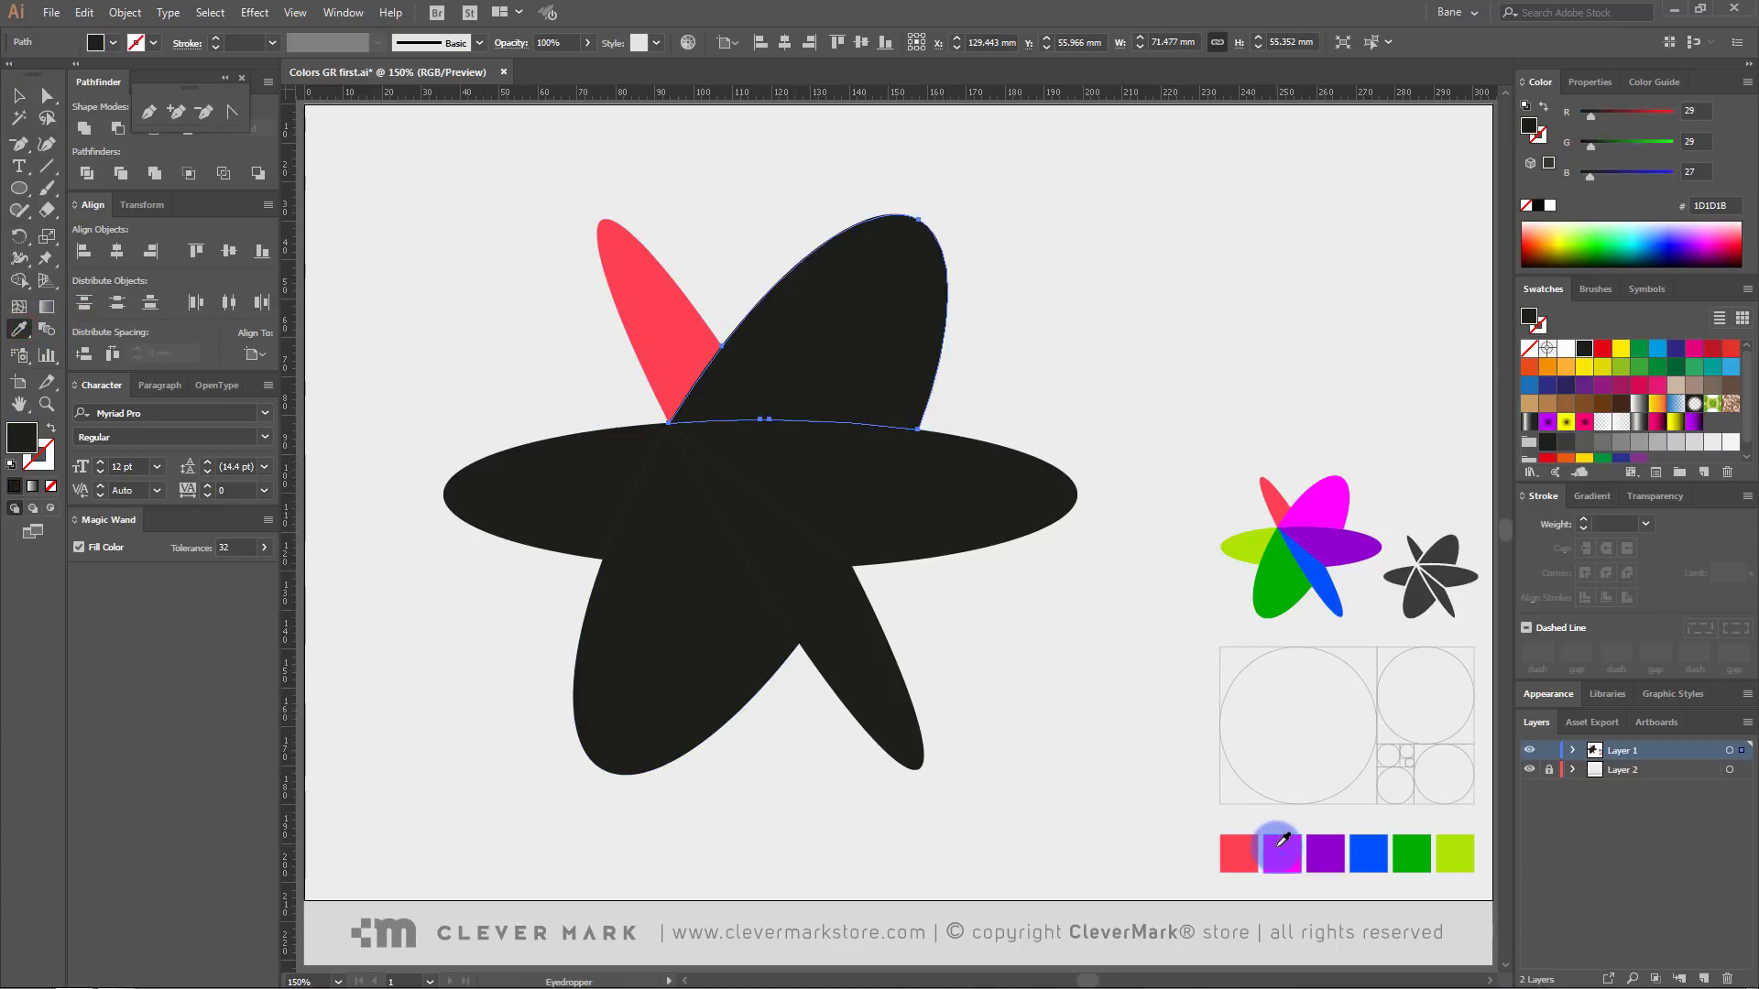
click(1278, 843)
- Eyedrop the purple swatch onto the right petal and blue onto the lower-right petal
key(v)
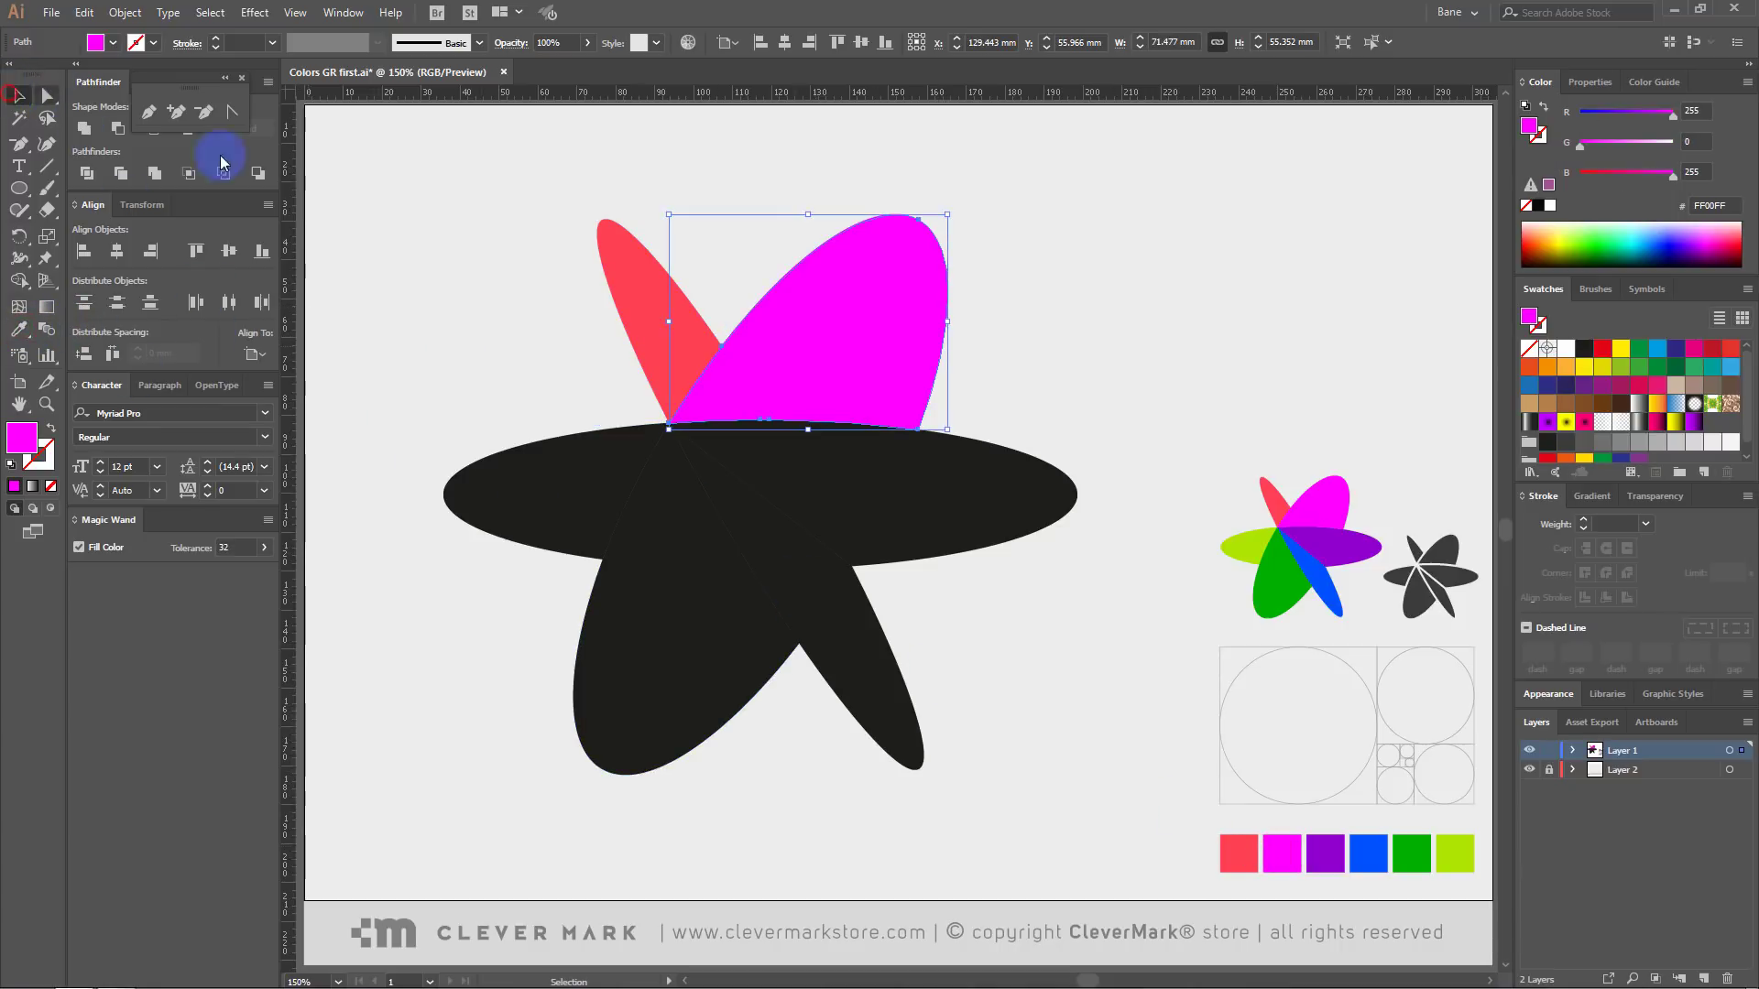
click(867, 489)
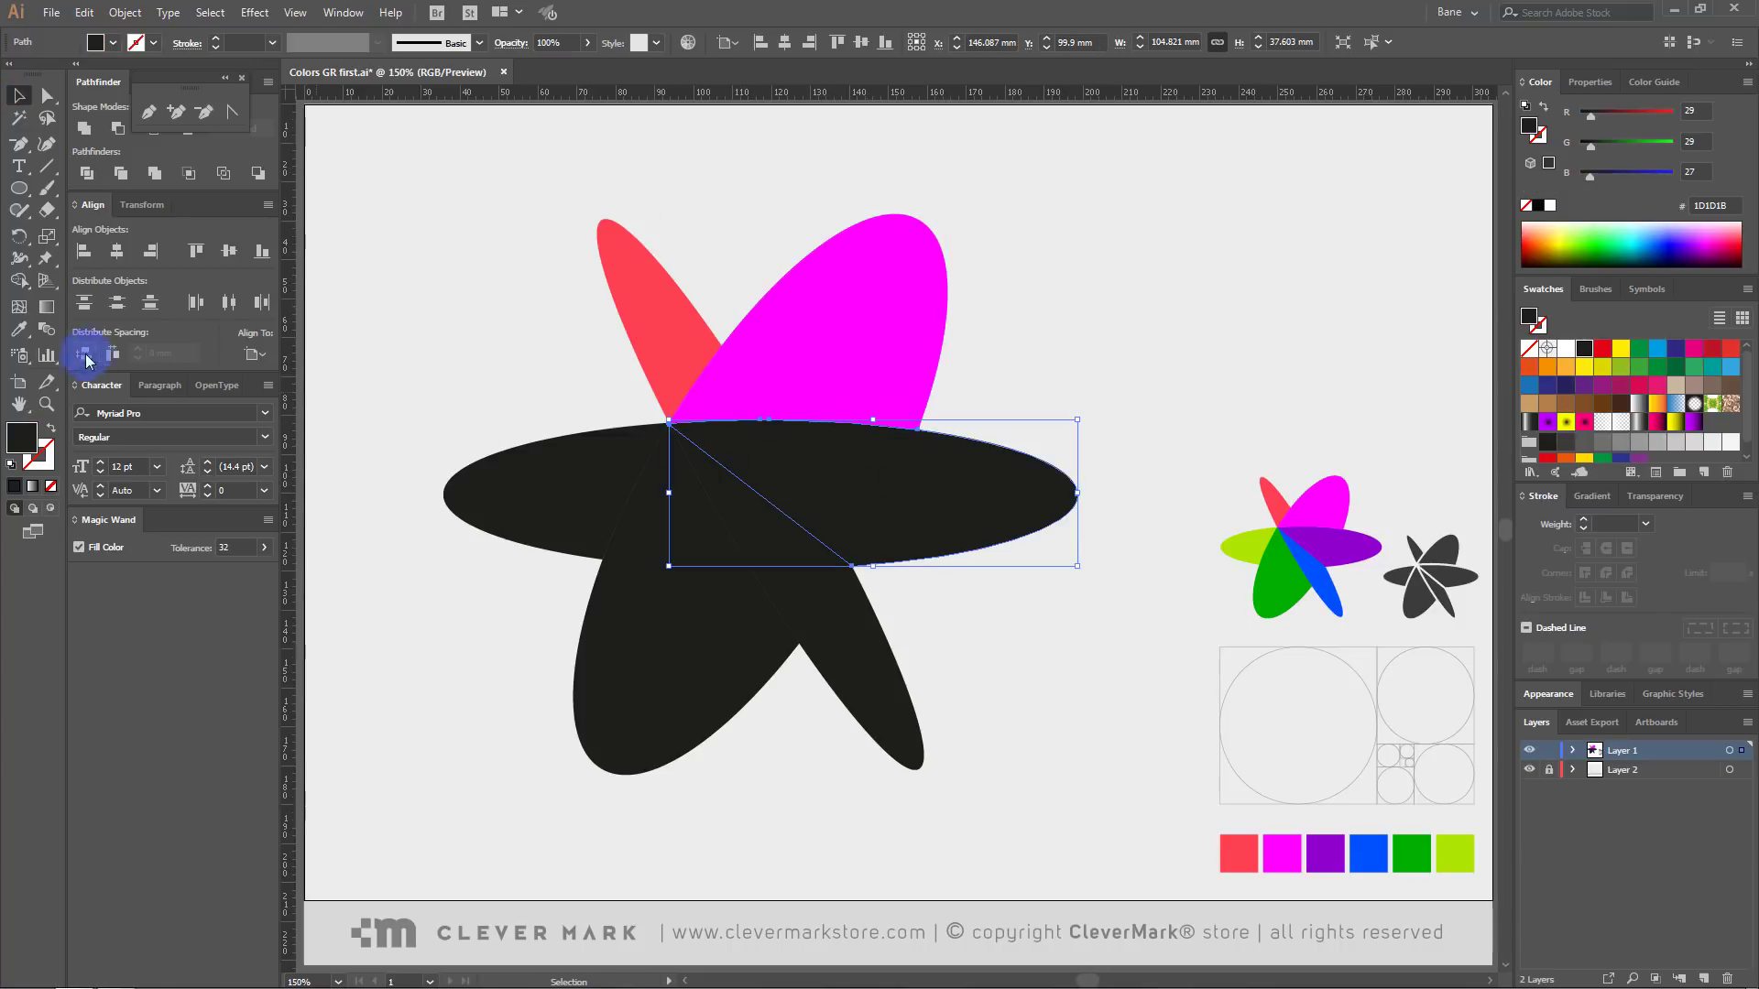
click(20, 330)
click(1324, 852)
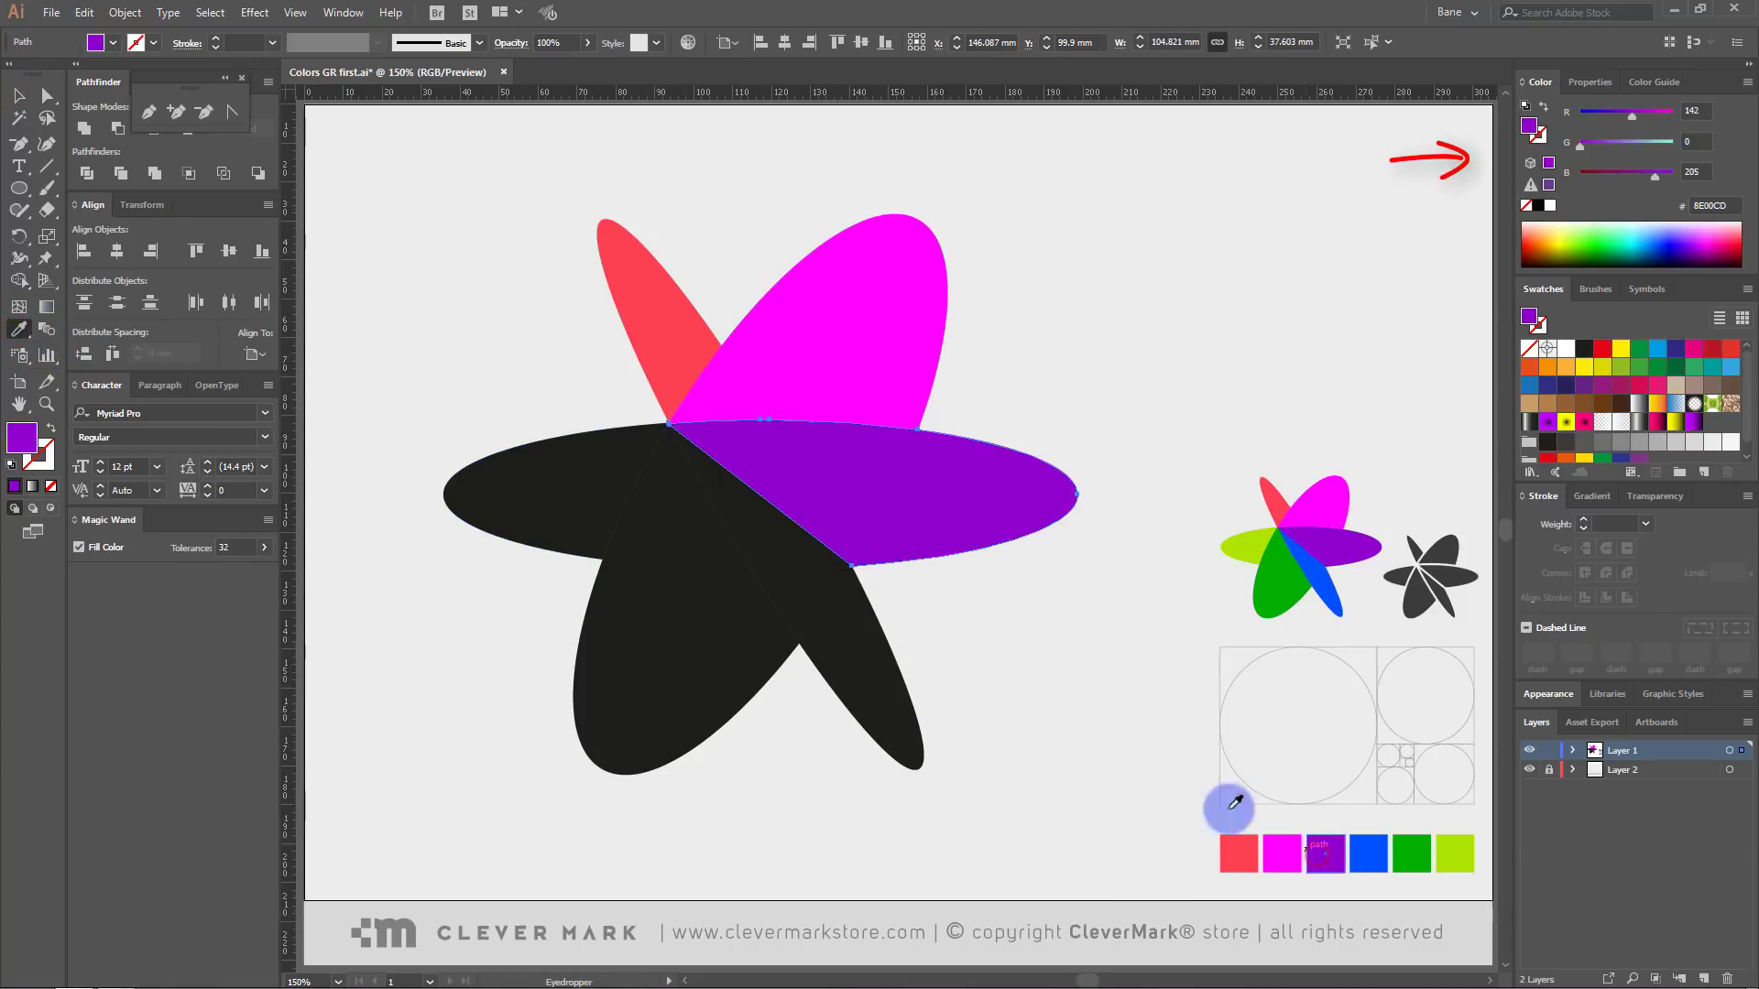
click(20, 95)
click(730, 589)
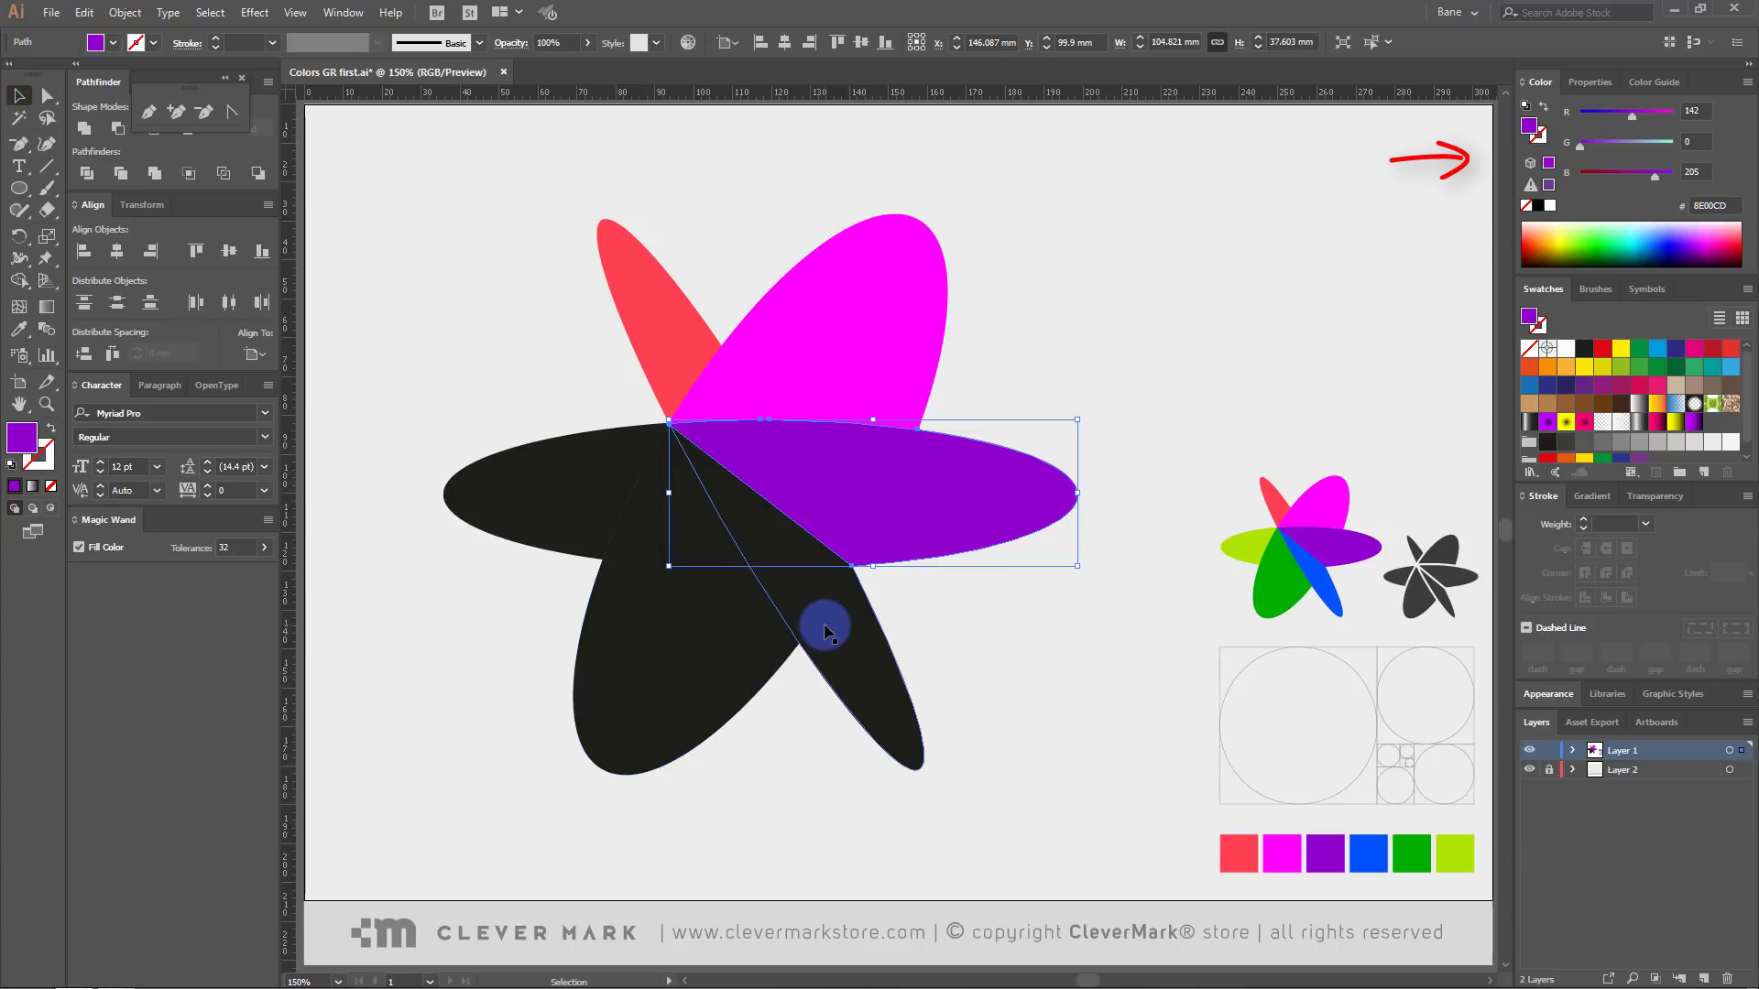
click(20, 330)
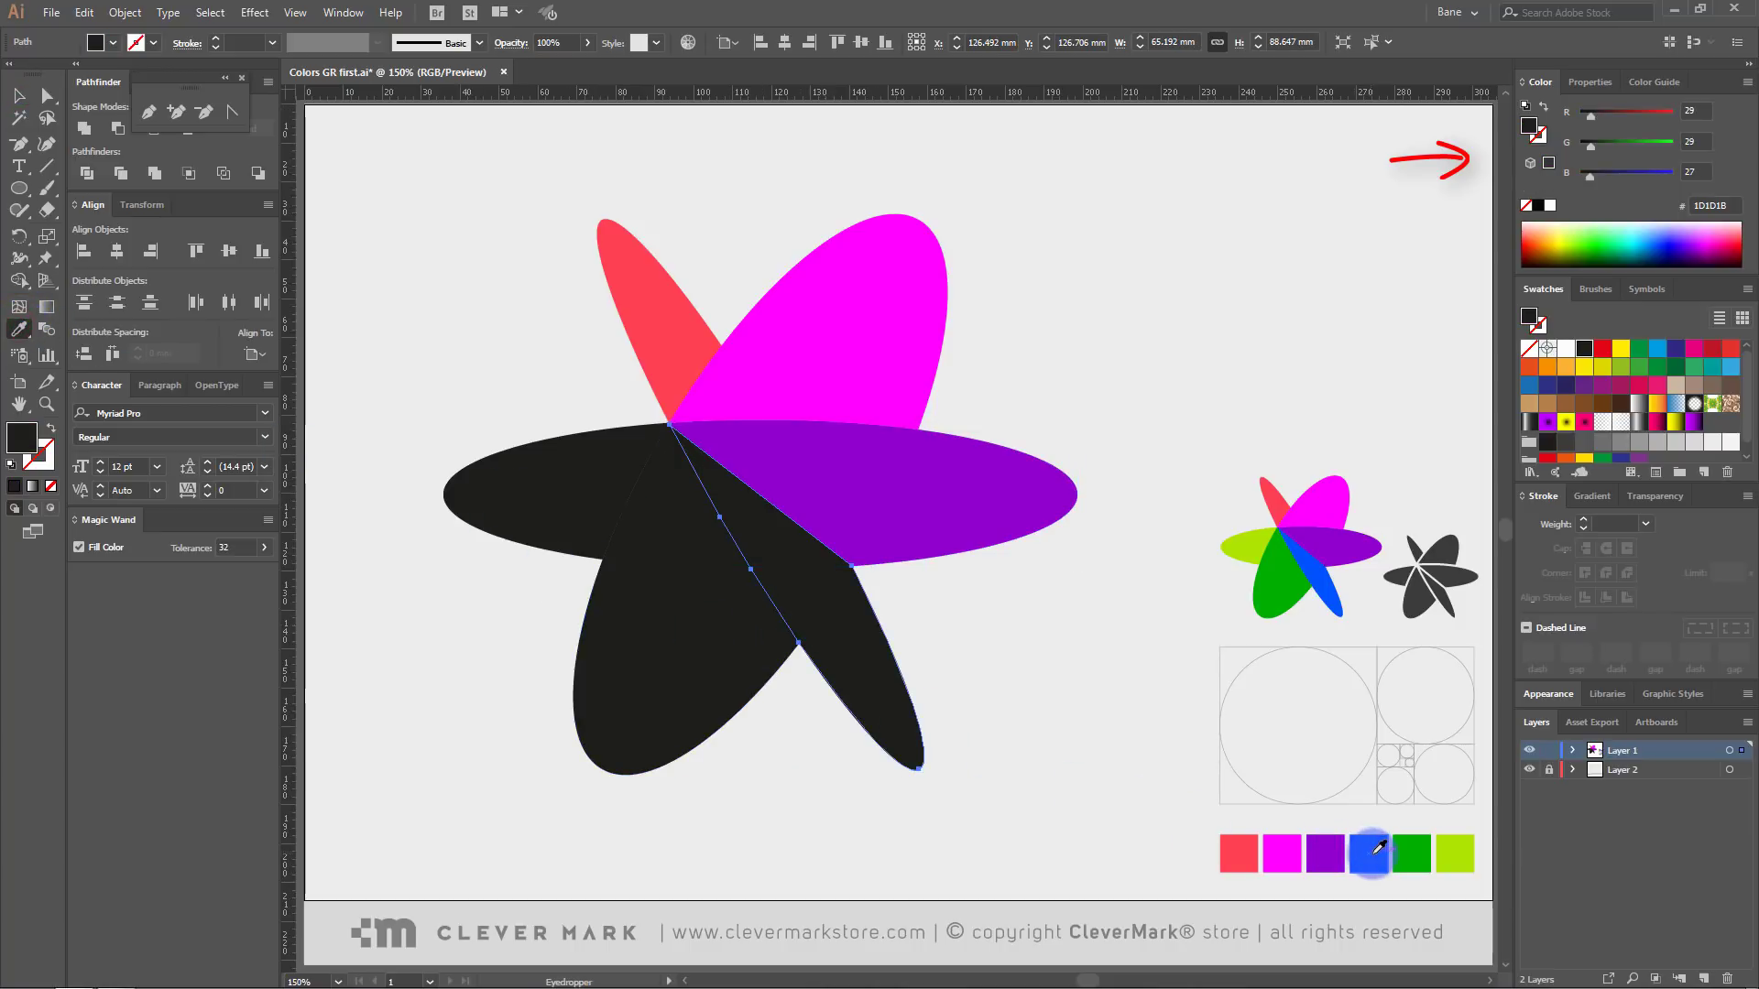
click(1367, 852)
- Eyedrop green onto the lower-left petal and lime onto the left petal, then deselect
click(20, 95)
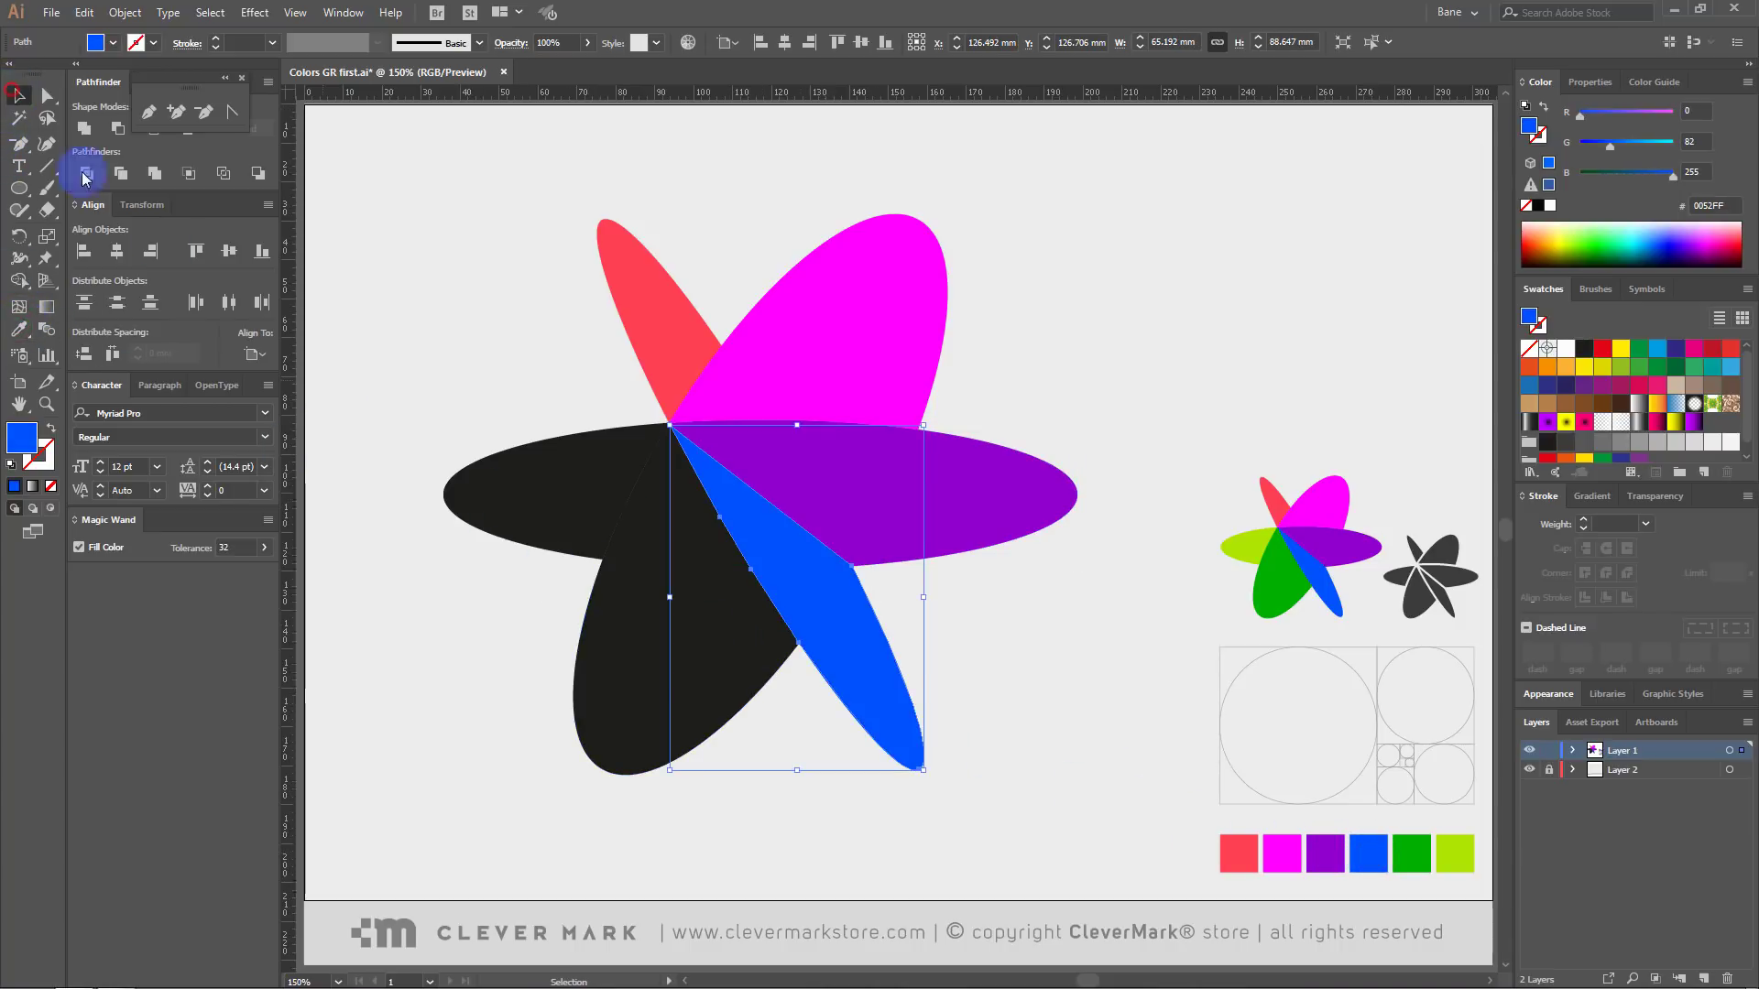
click(634, 634)
click(20, 330)
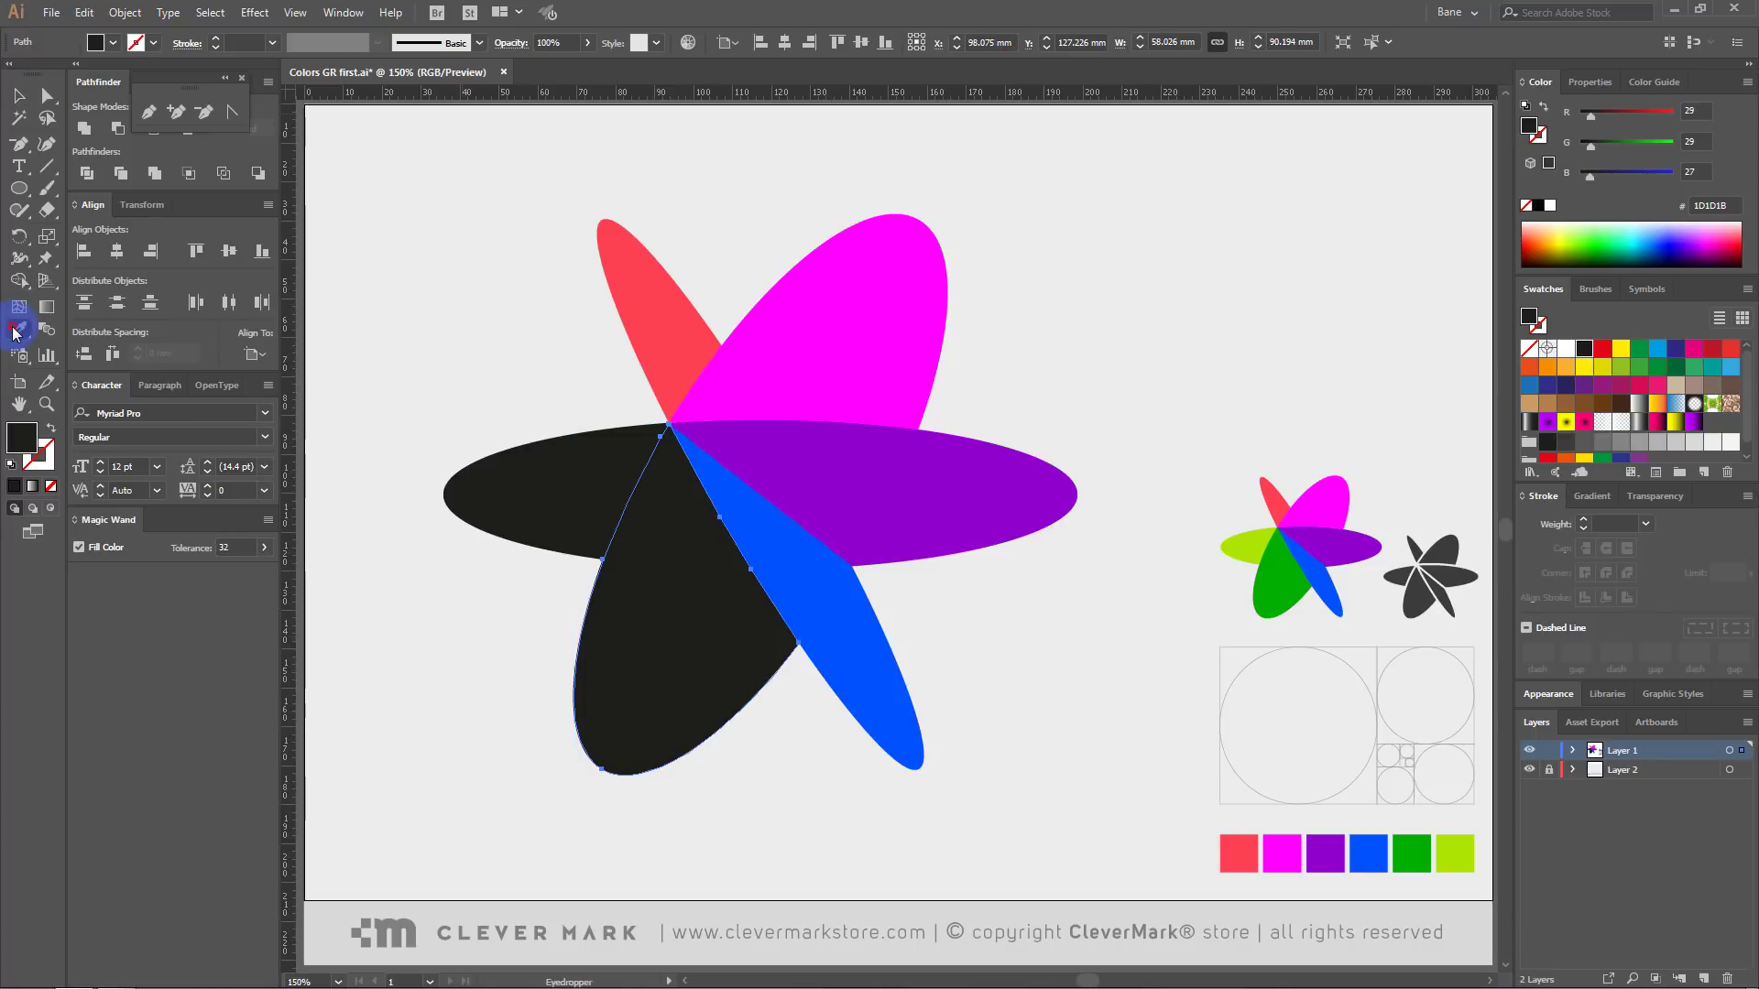
click(1420, 848)
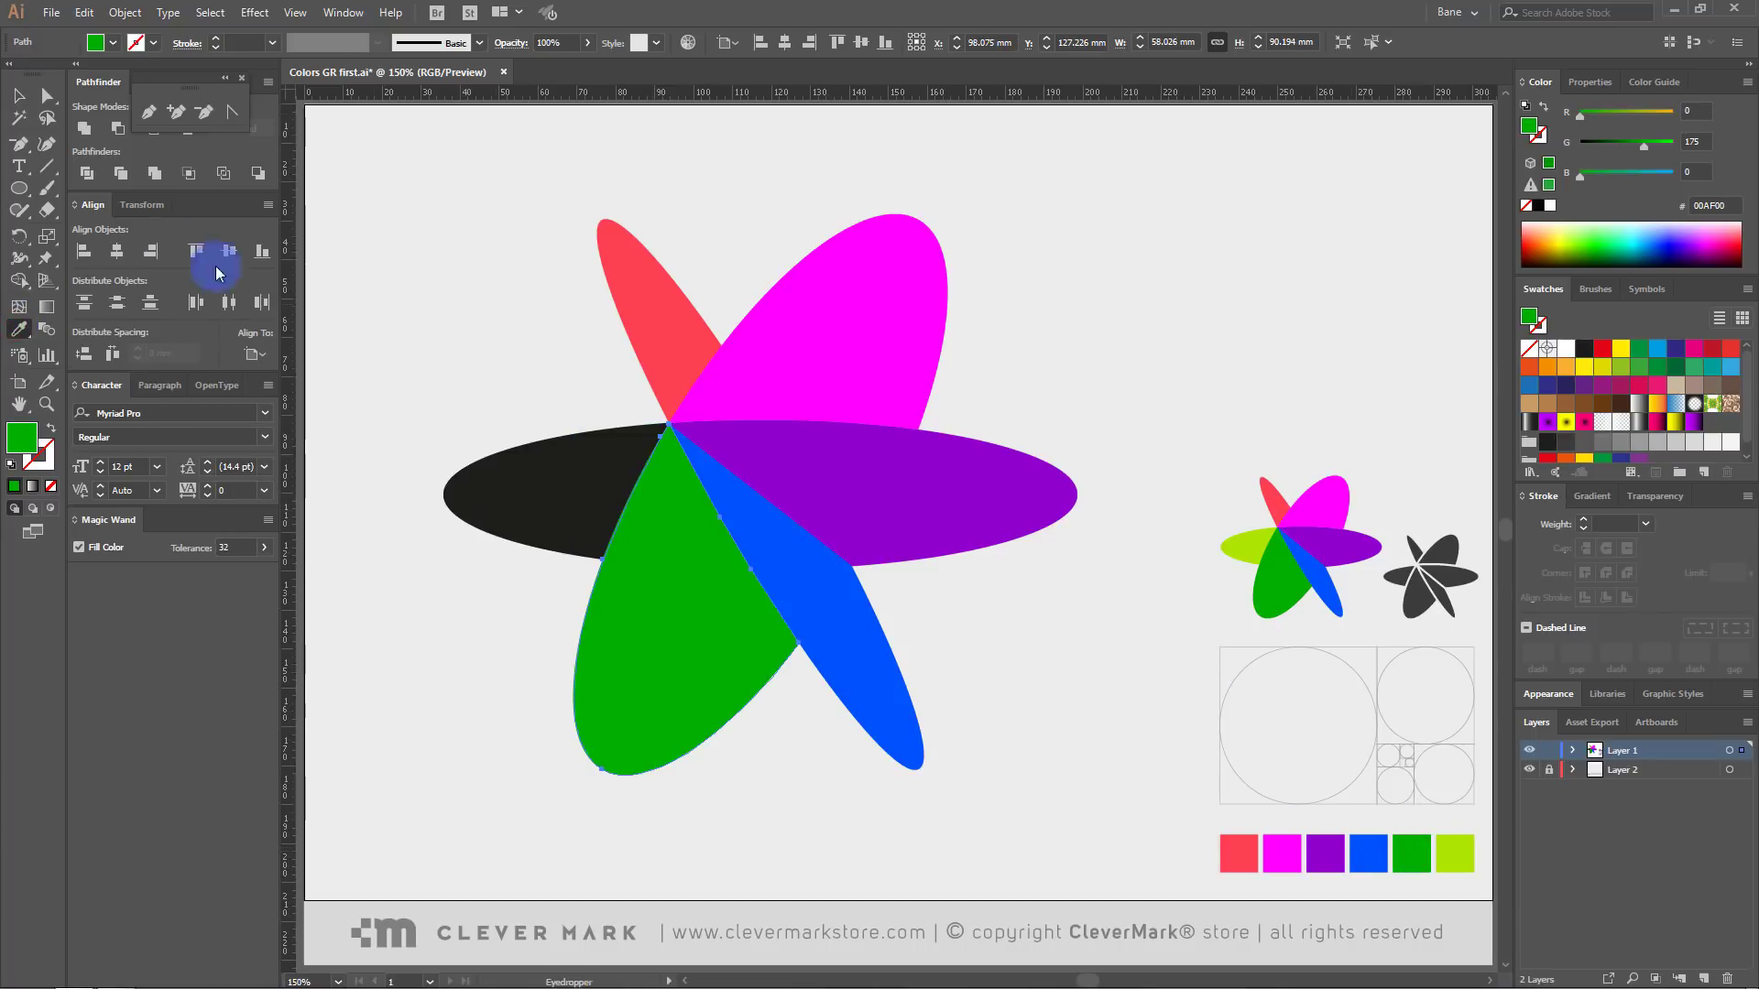
click(20, 97)
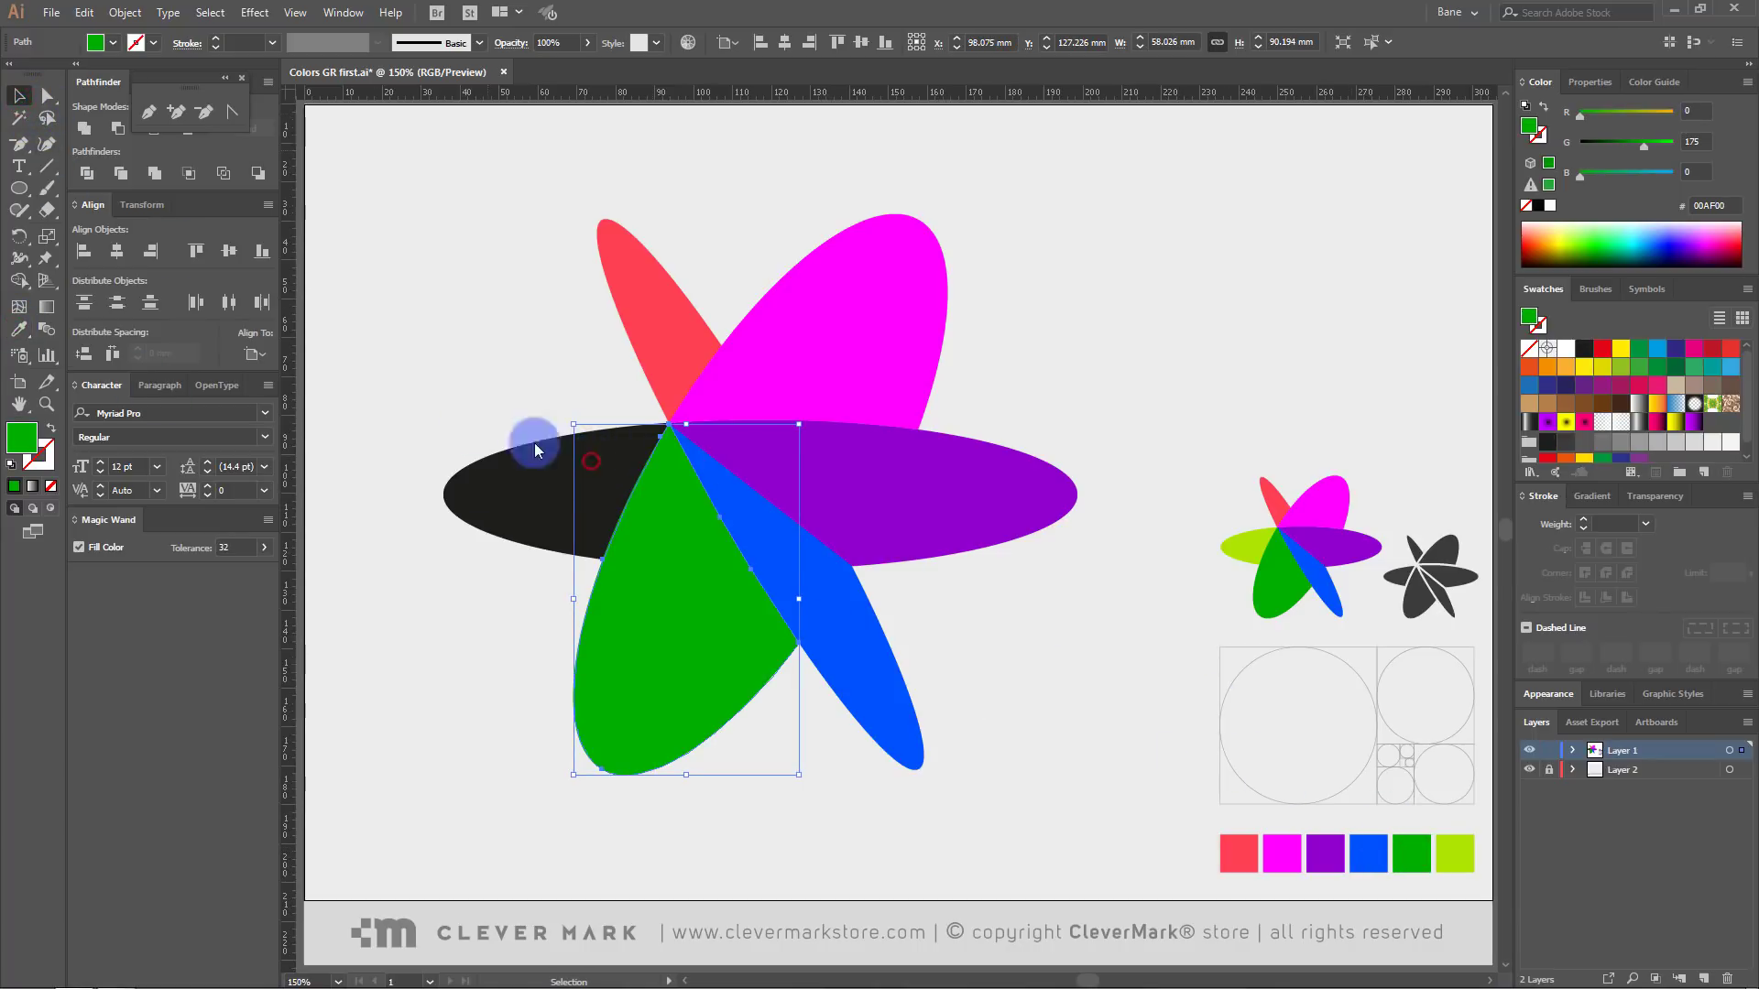
click(455, 463)
click(20, 330)
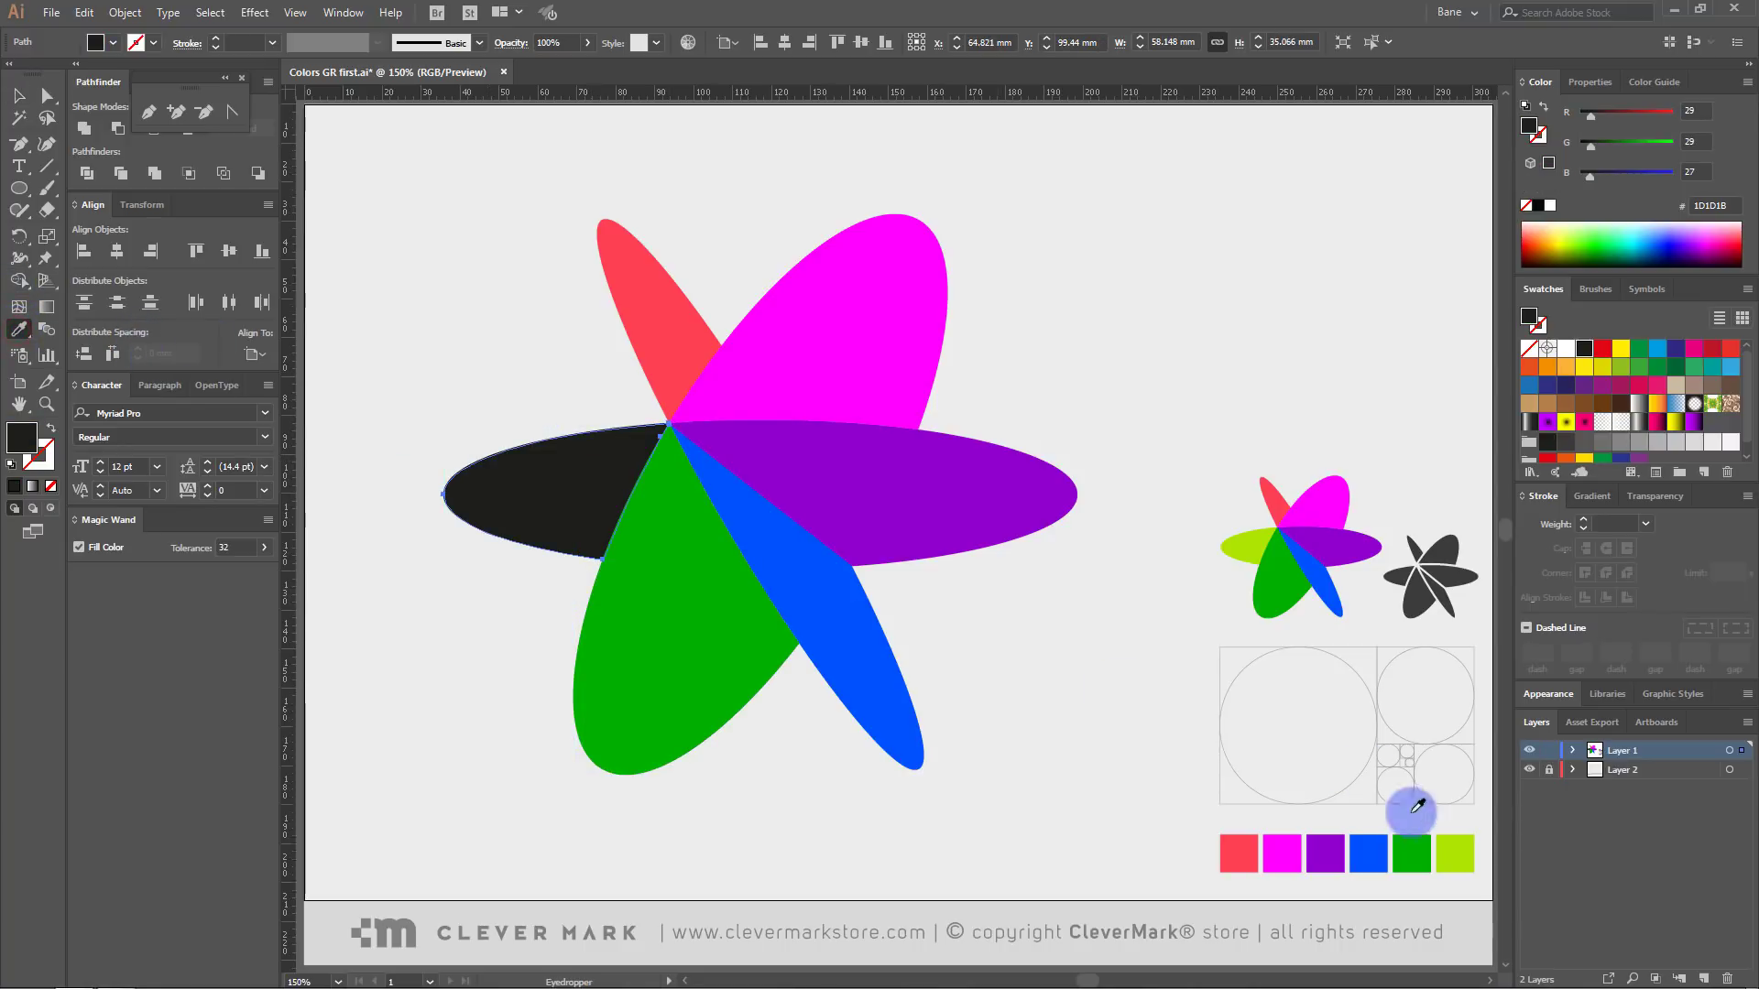
click(1455, 852)
click(20, 97)
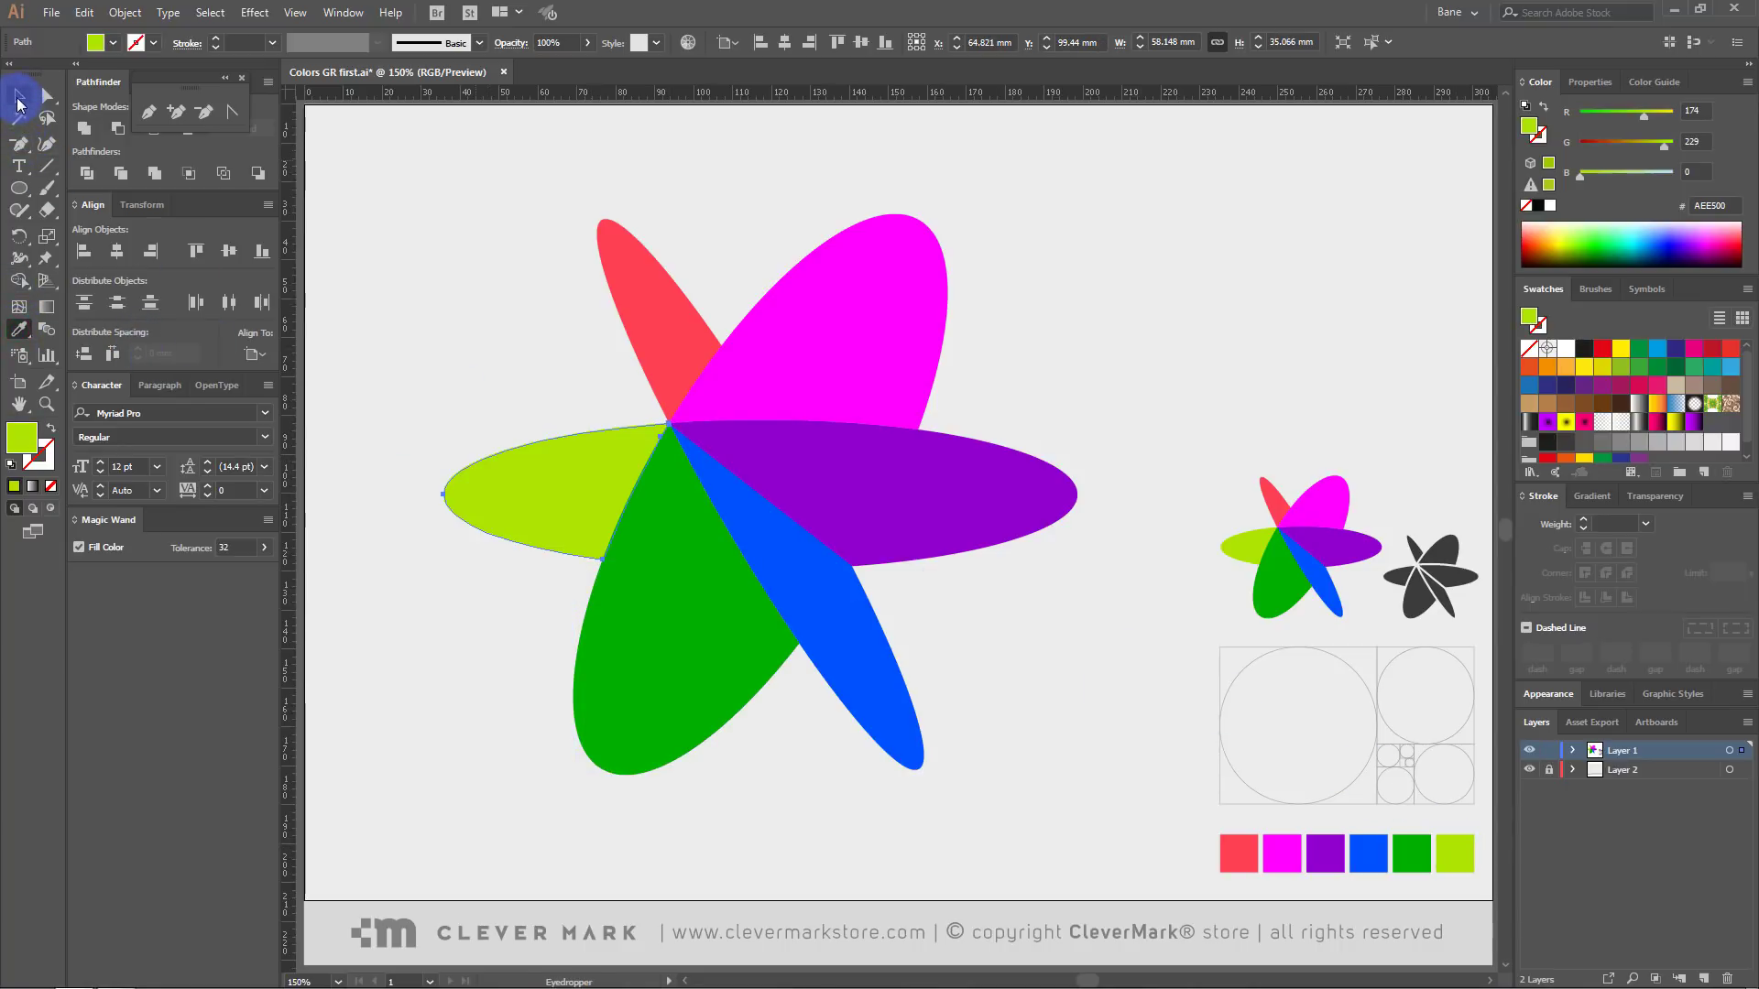
click(495, 224)
- Scale the whole star up slightly about its centre and fill every petal with the dark swatch
drag(446, 217, 1035, 723)
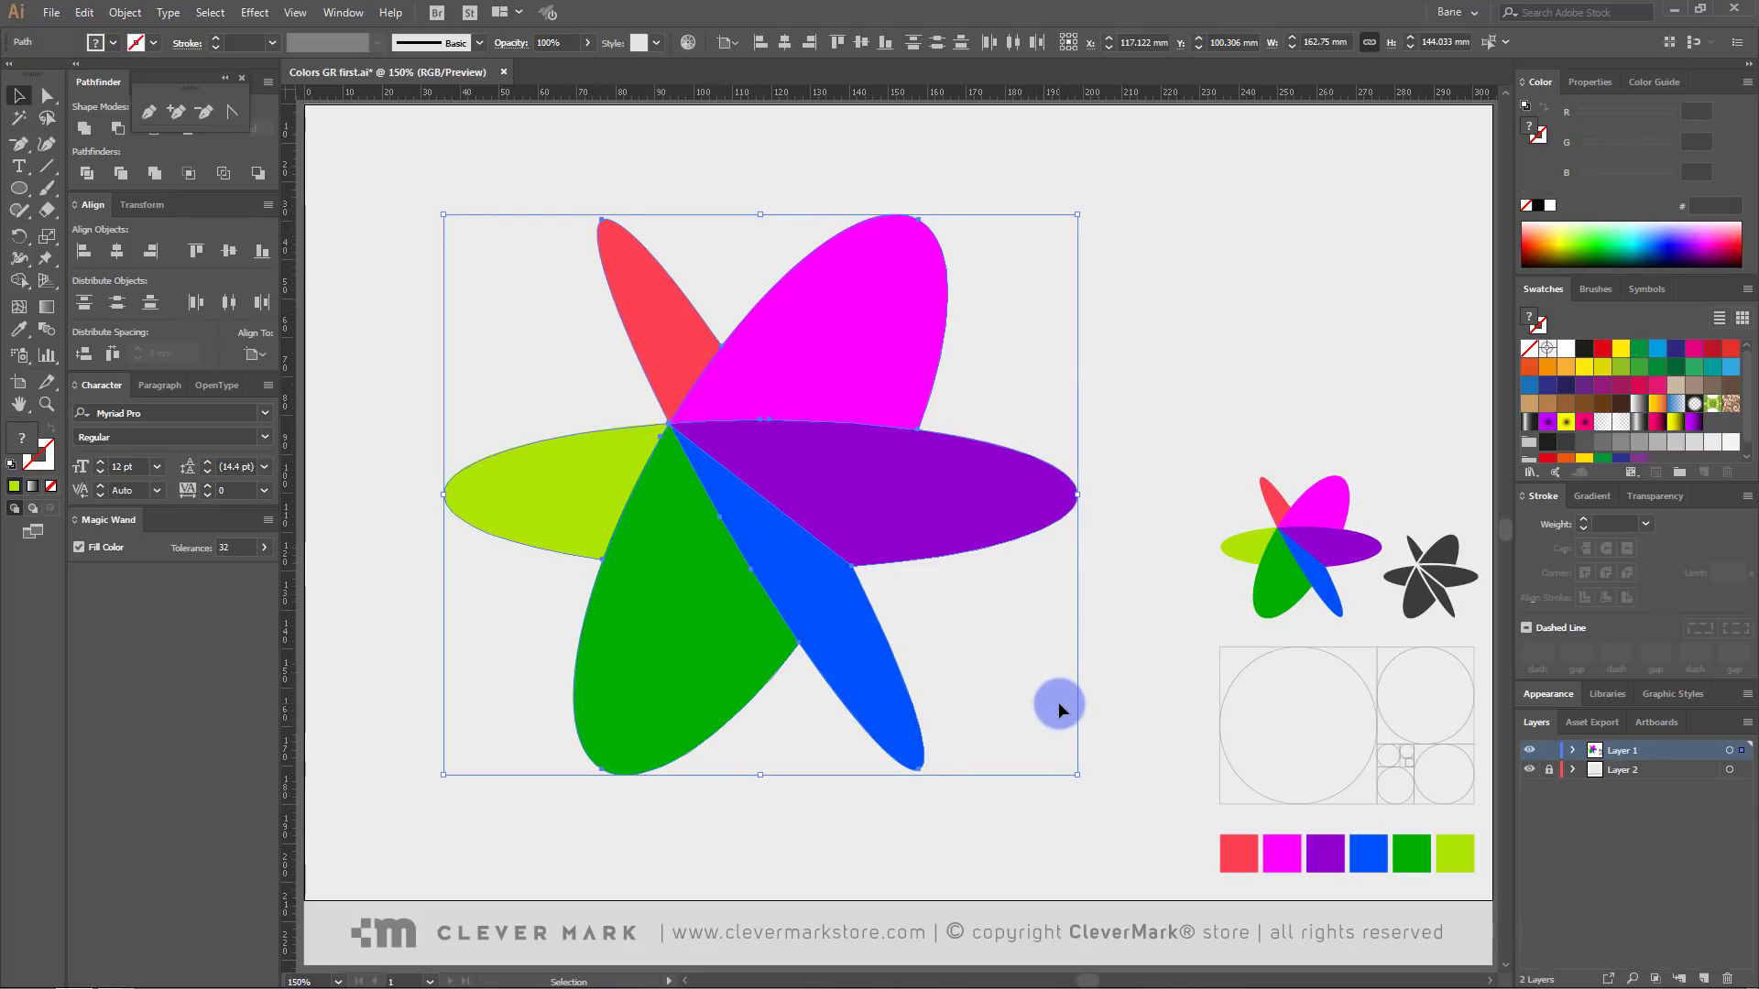
drag(1077, 775, 1098, 791)
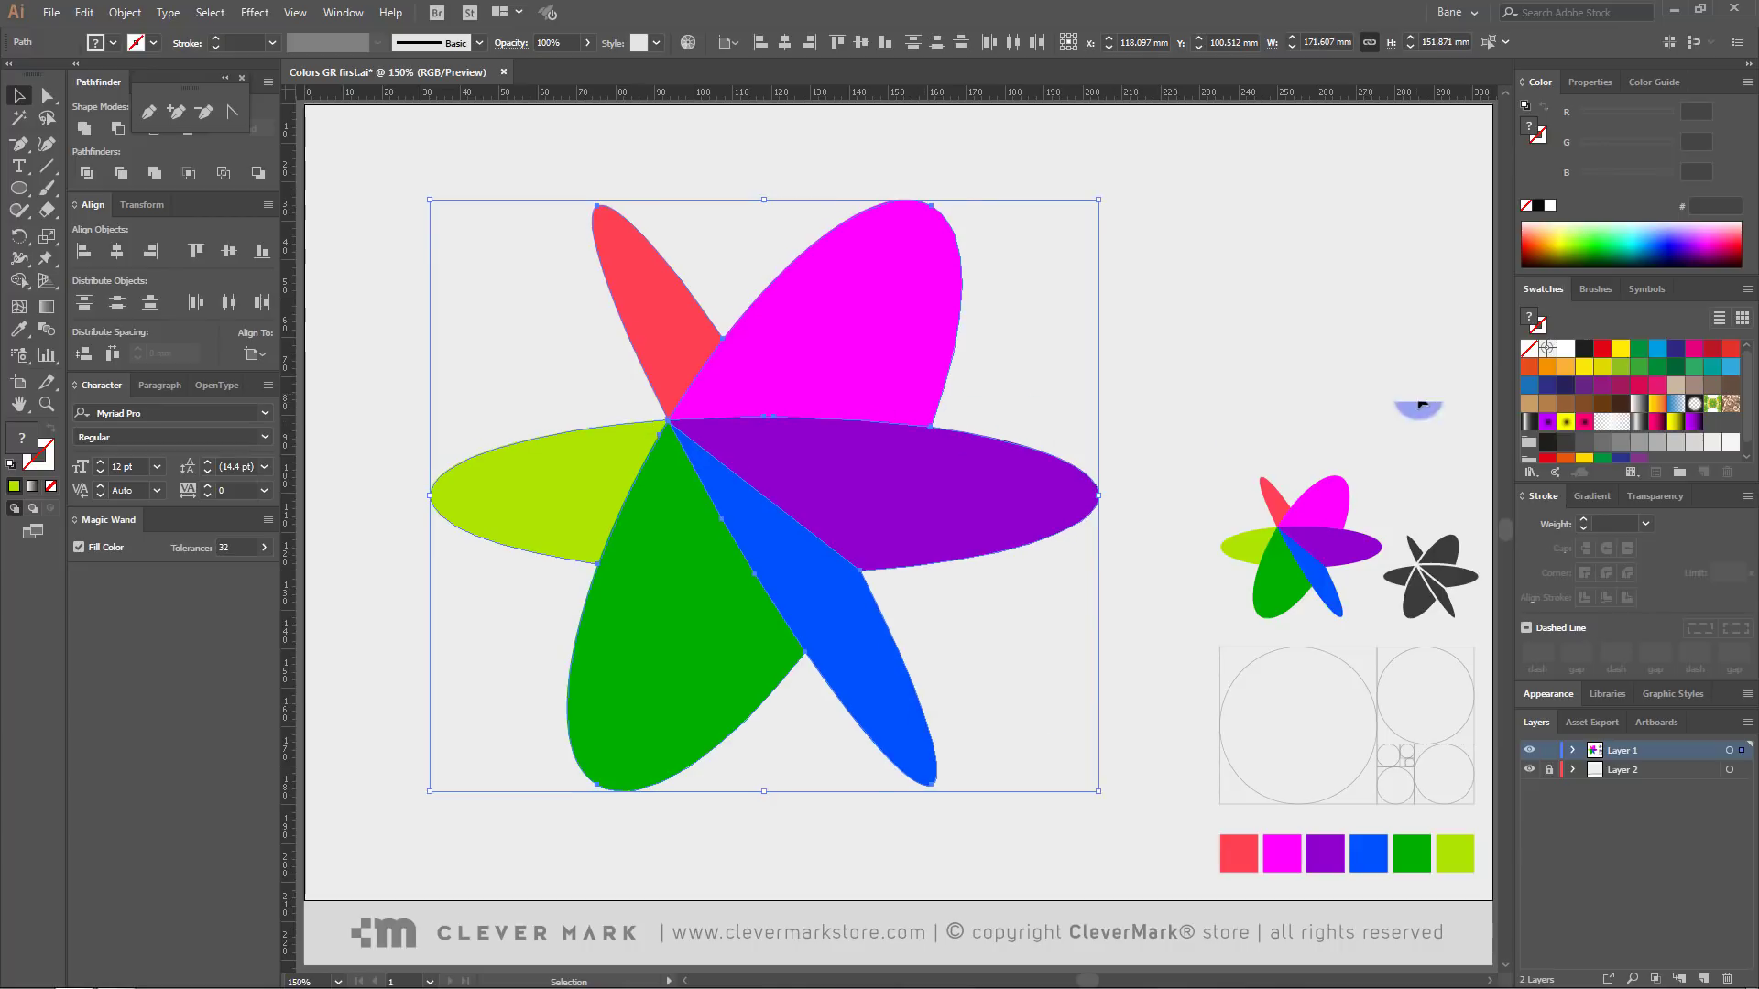
click(1547, 448)
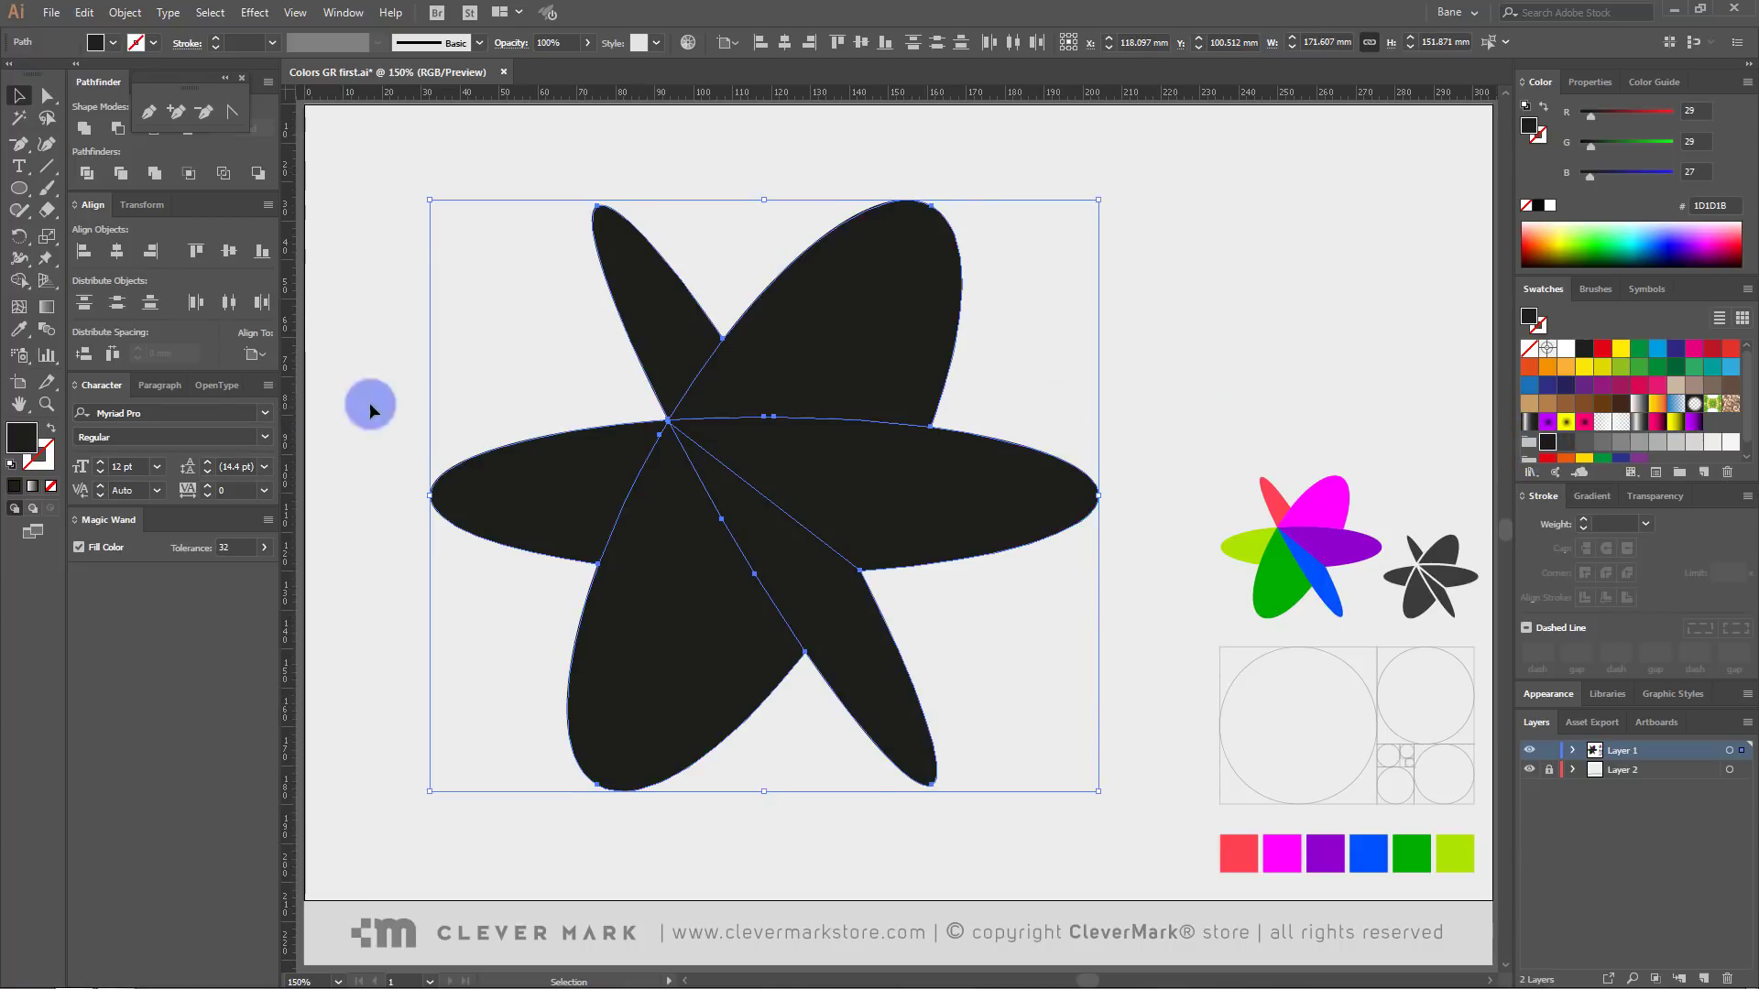
- Give the star a 3 pt light grey stroke aligned to the inside, then reselect it
click(49, 465)
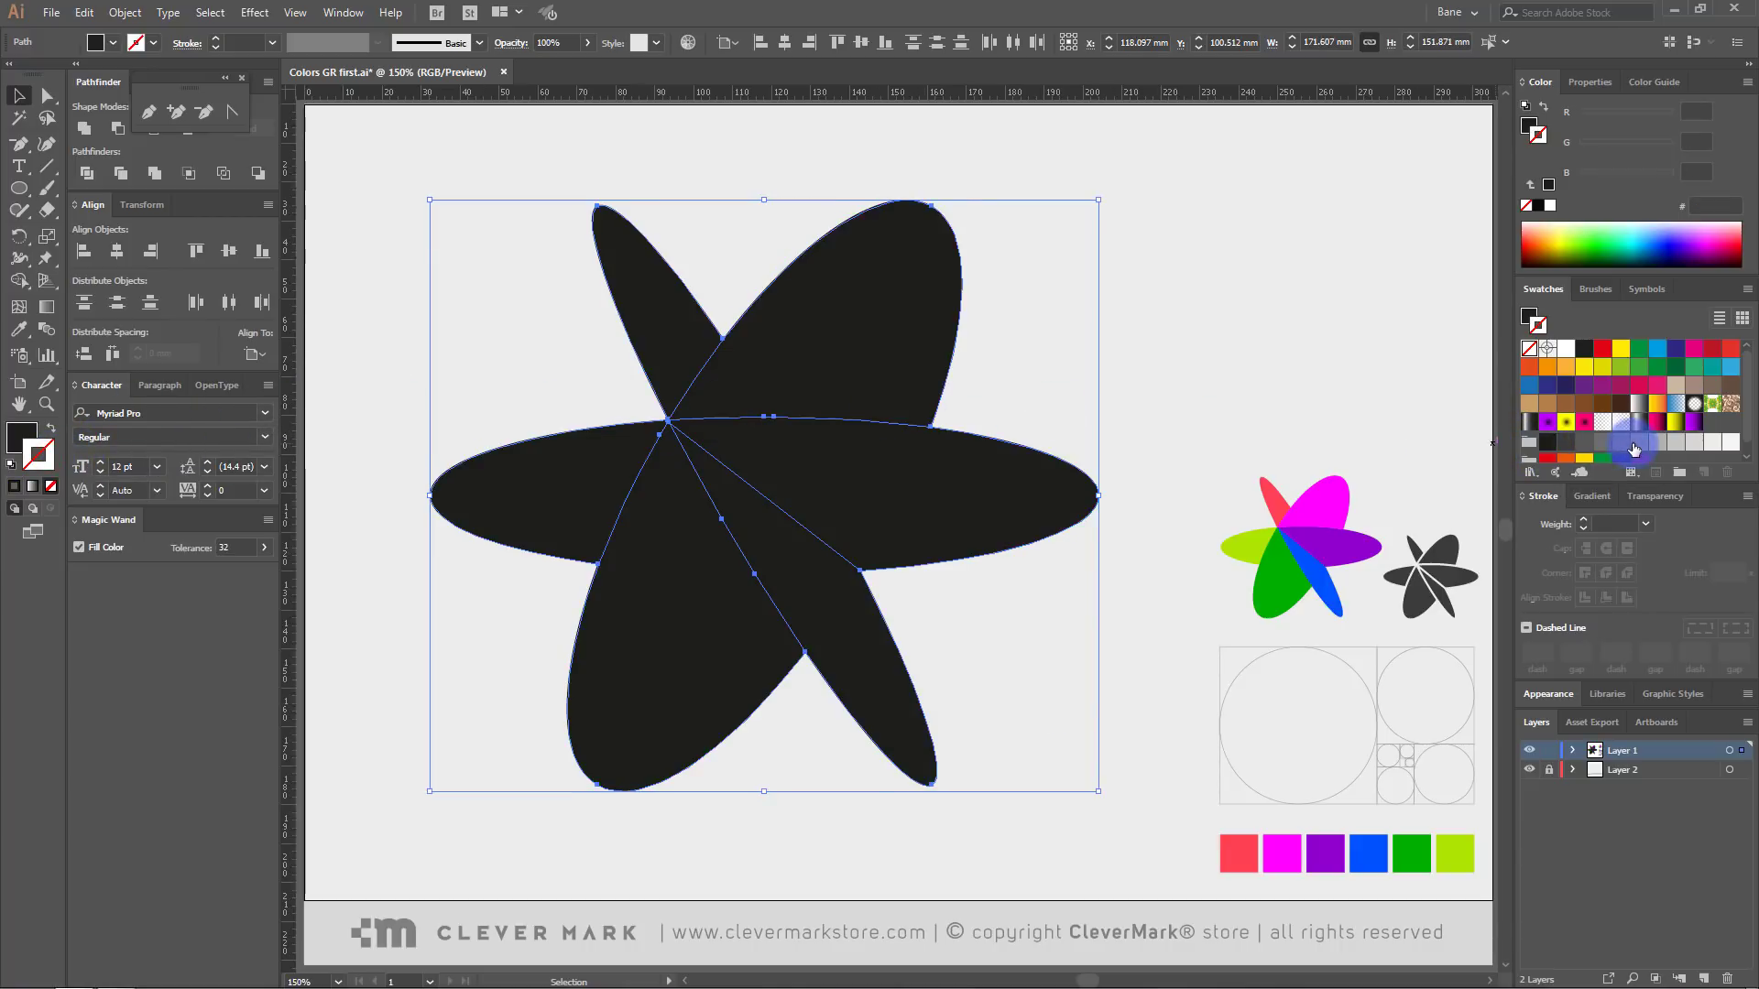
click(1676, 446)
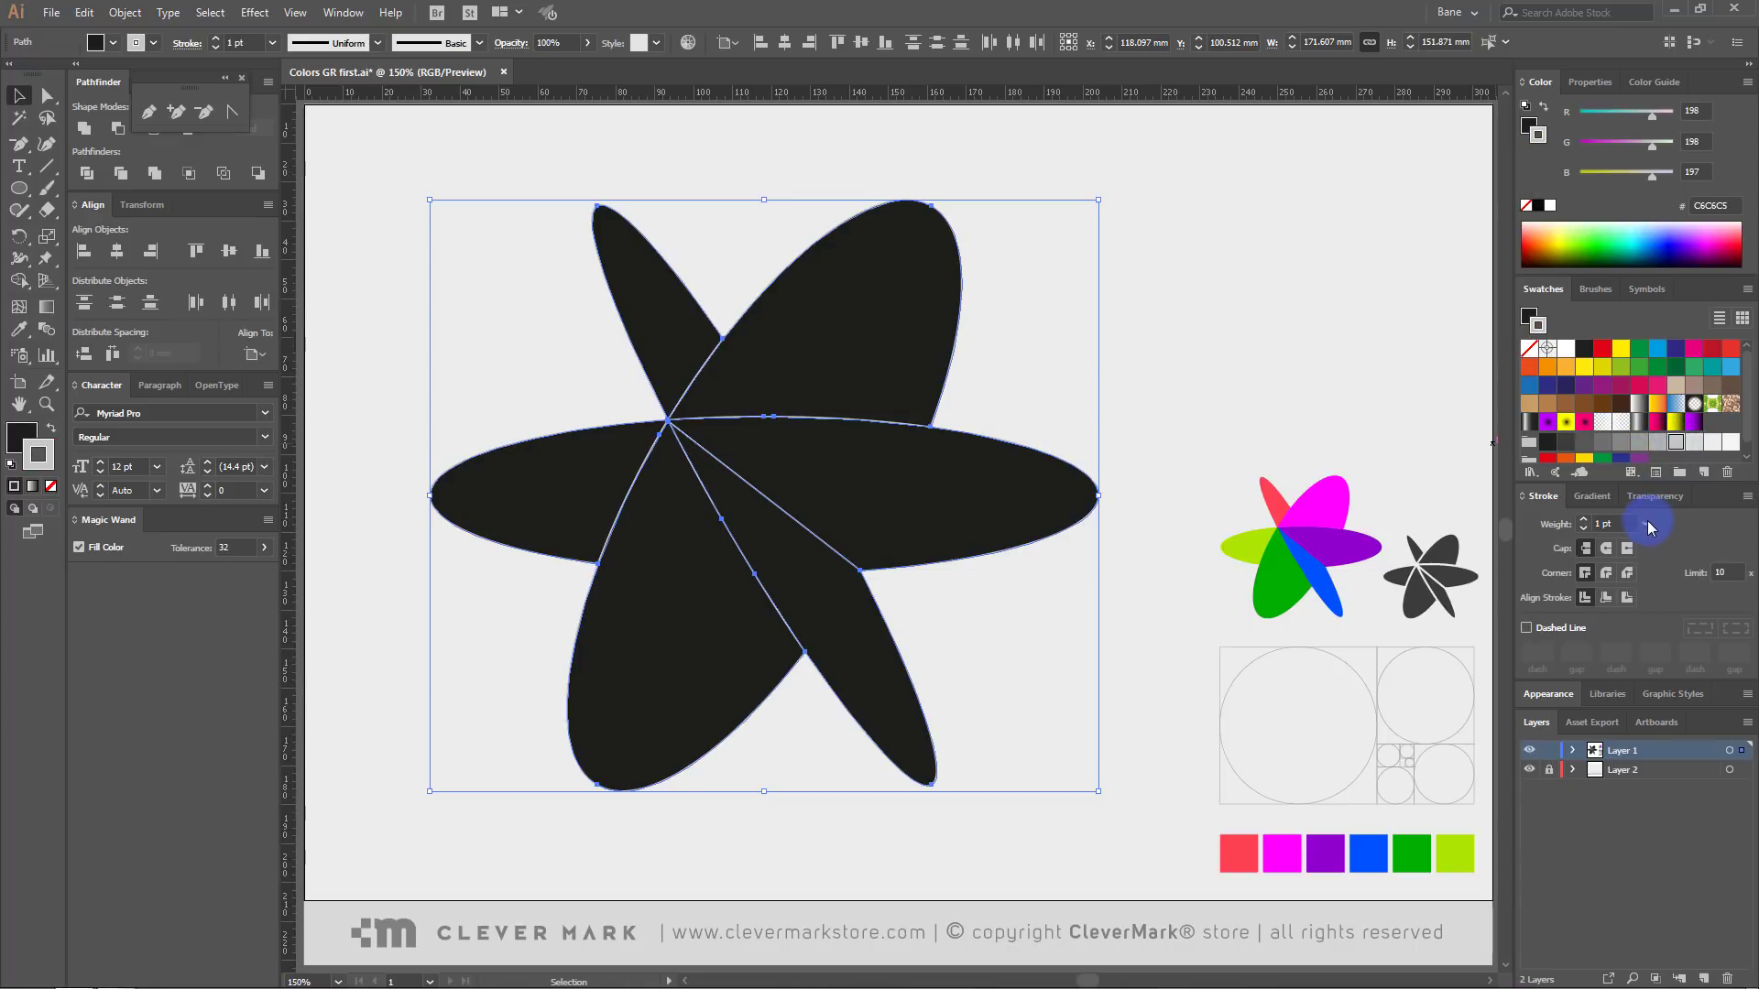
click(1645, 523)
click(1669, 644)
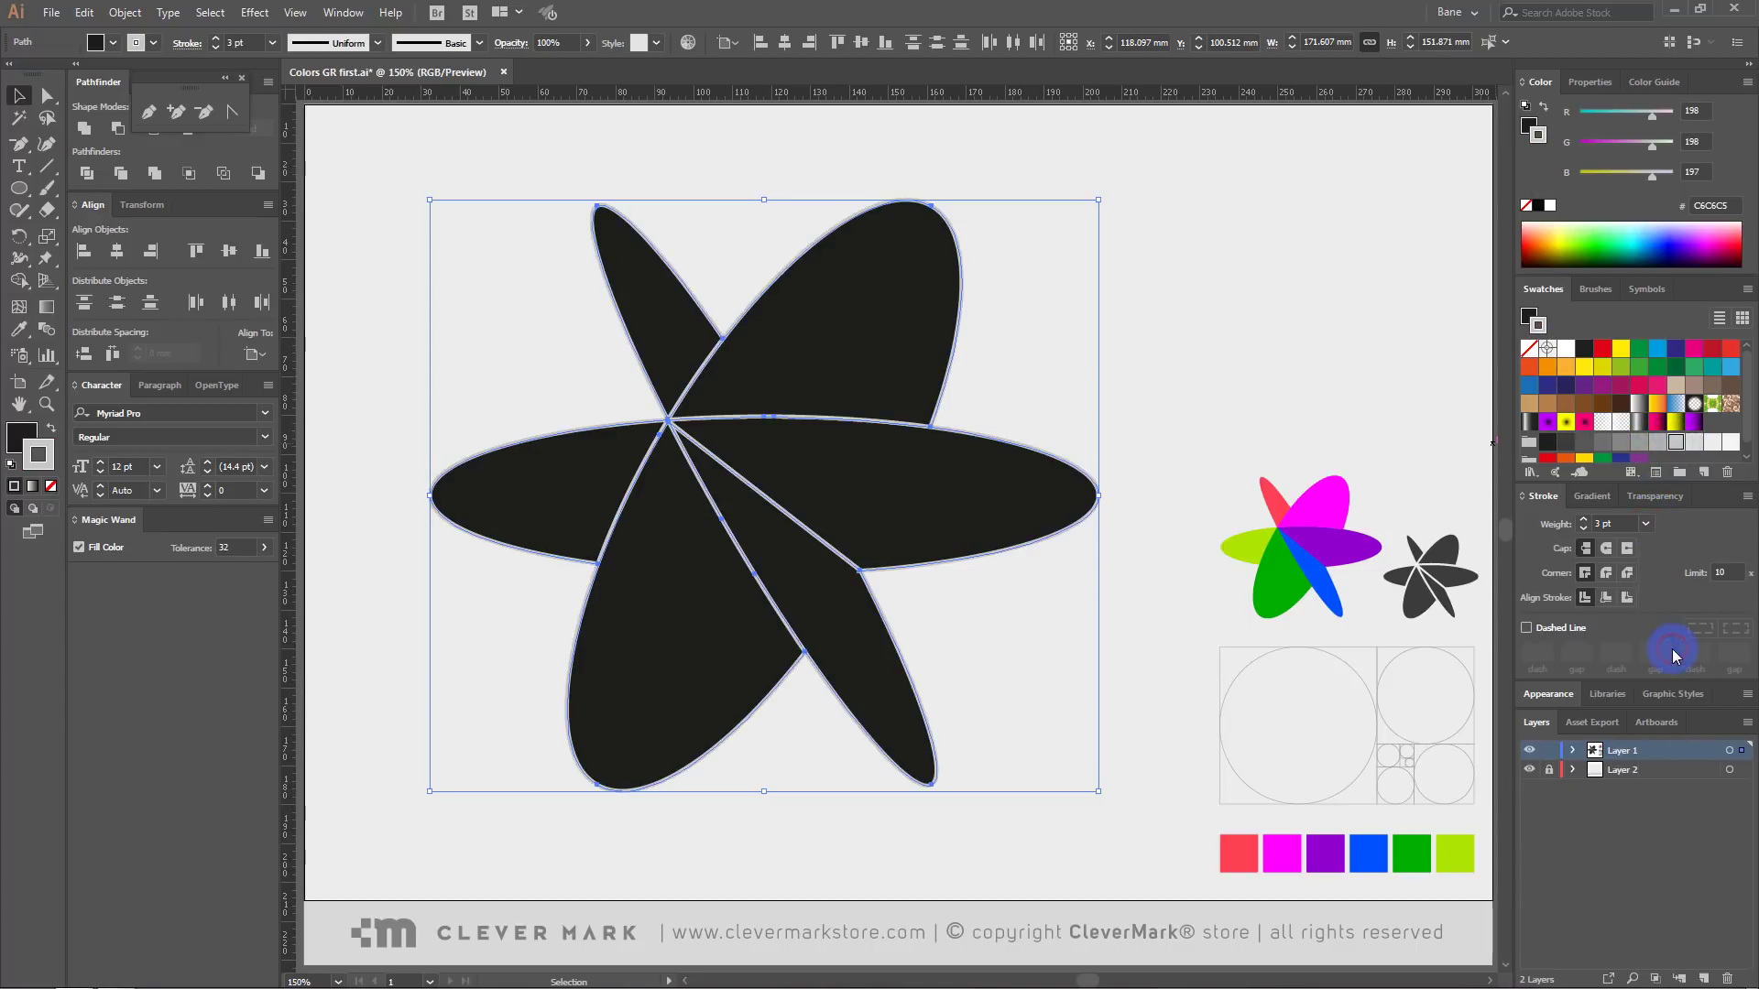
click(1605, 599)
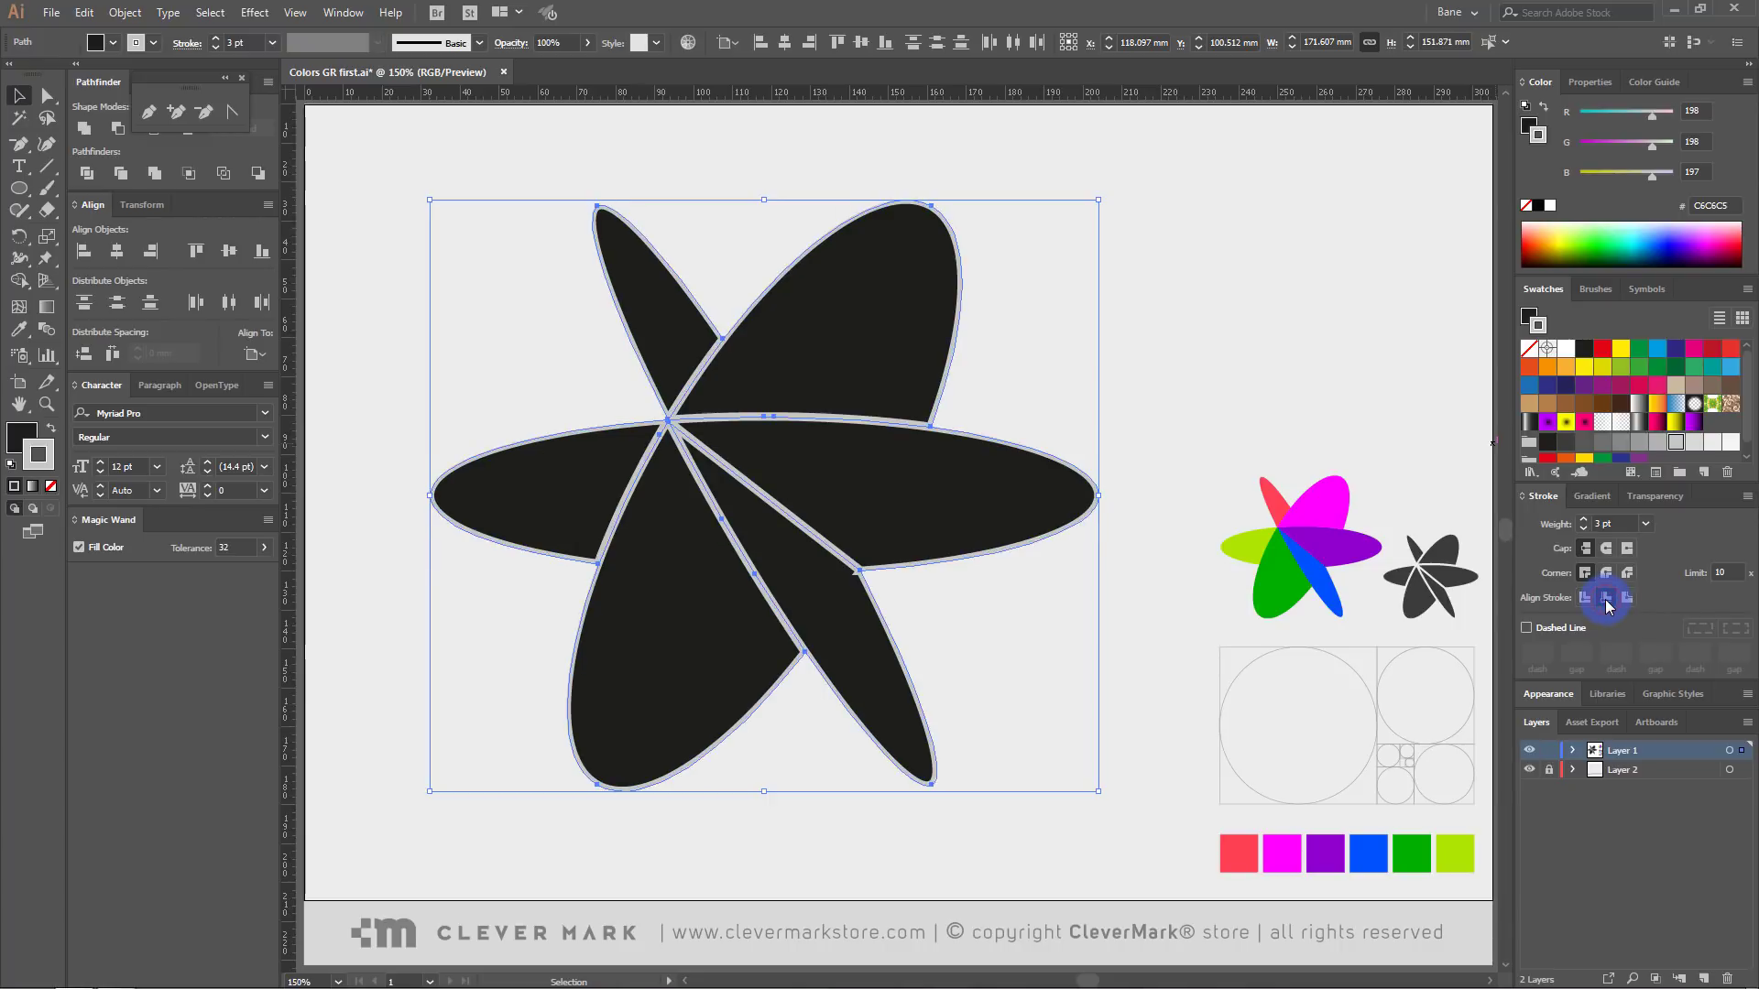
click(1079, 335)
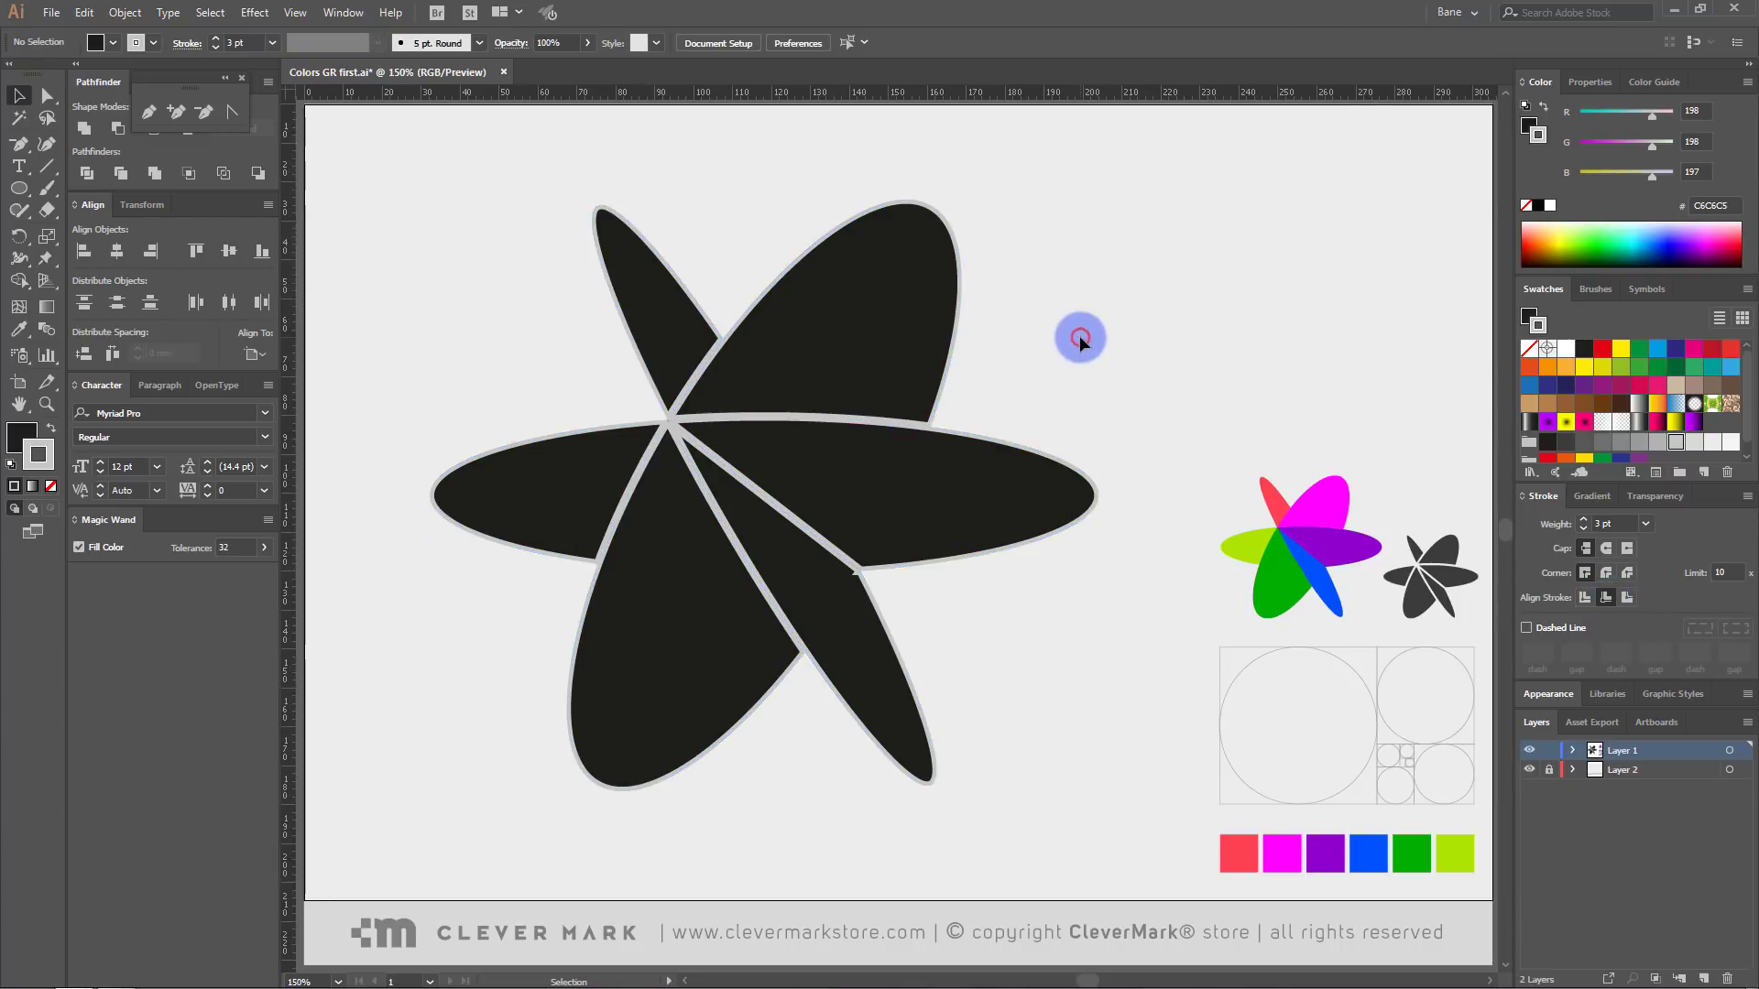
drag(1014, 166, 453, 728)
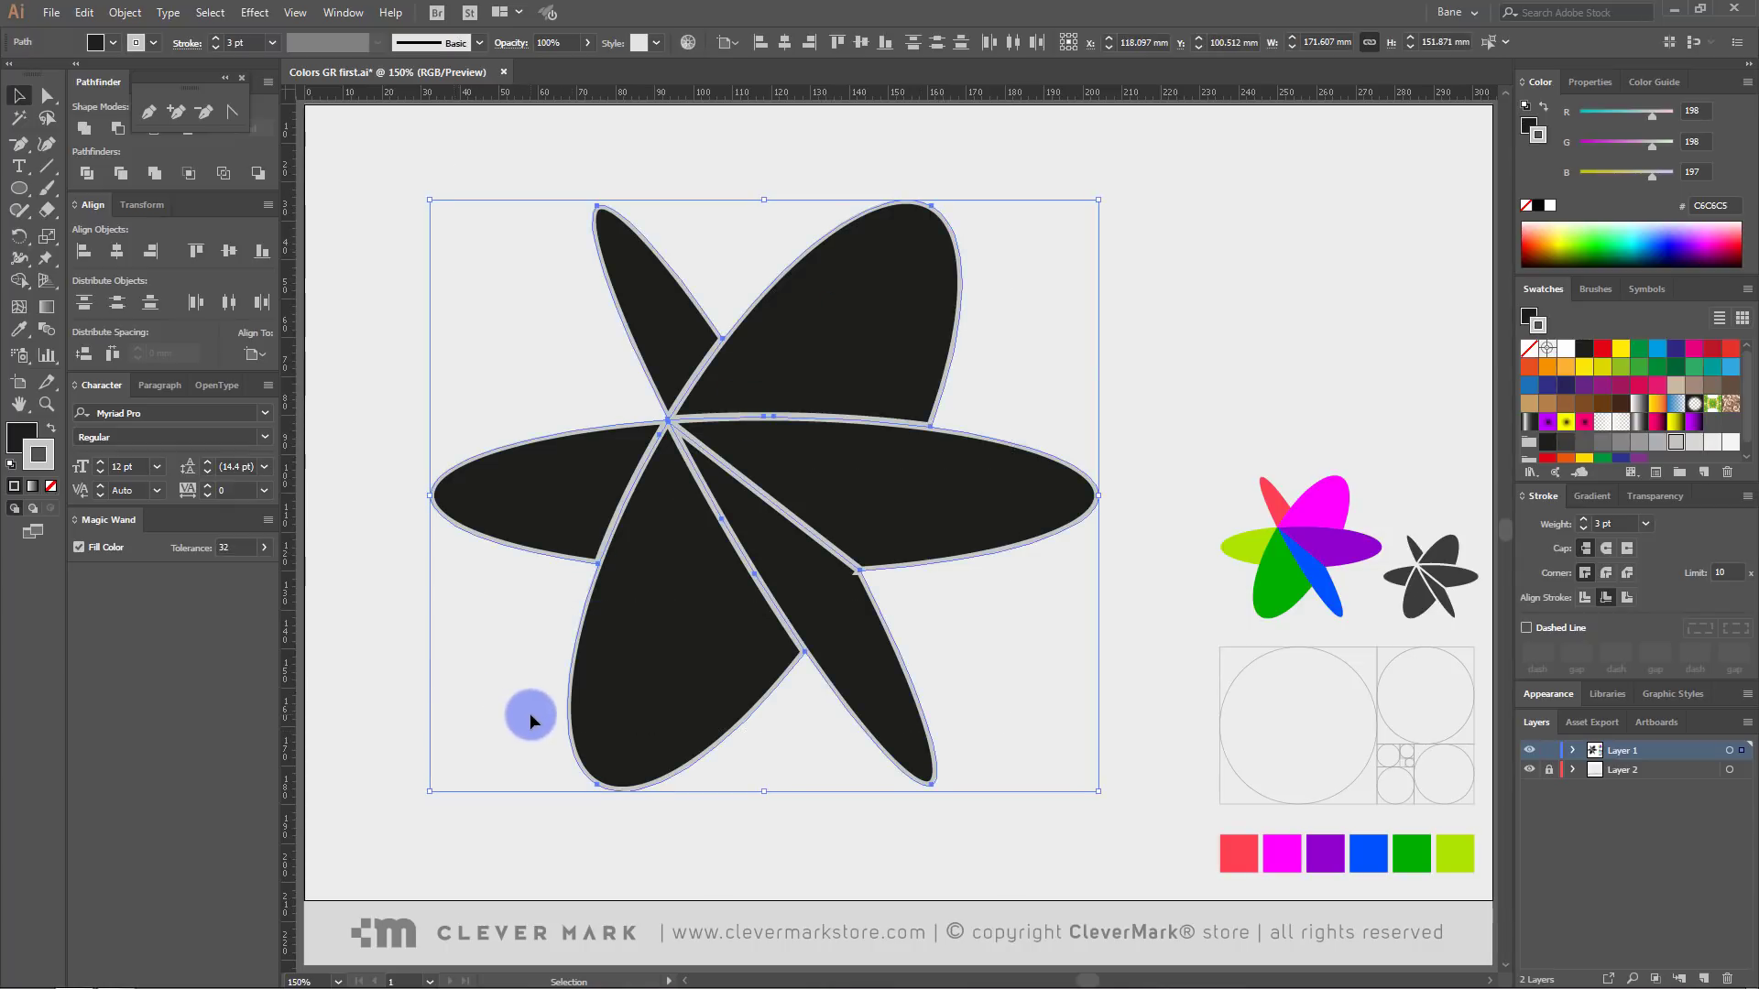
- Expand the star's appearance via Object > Expand Appearance and apply Pathfinder Trim
click(121, 13)
click(172, 227)
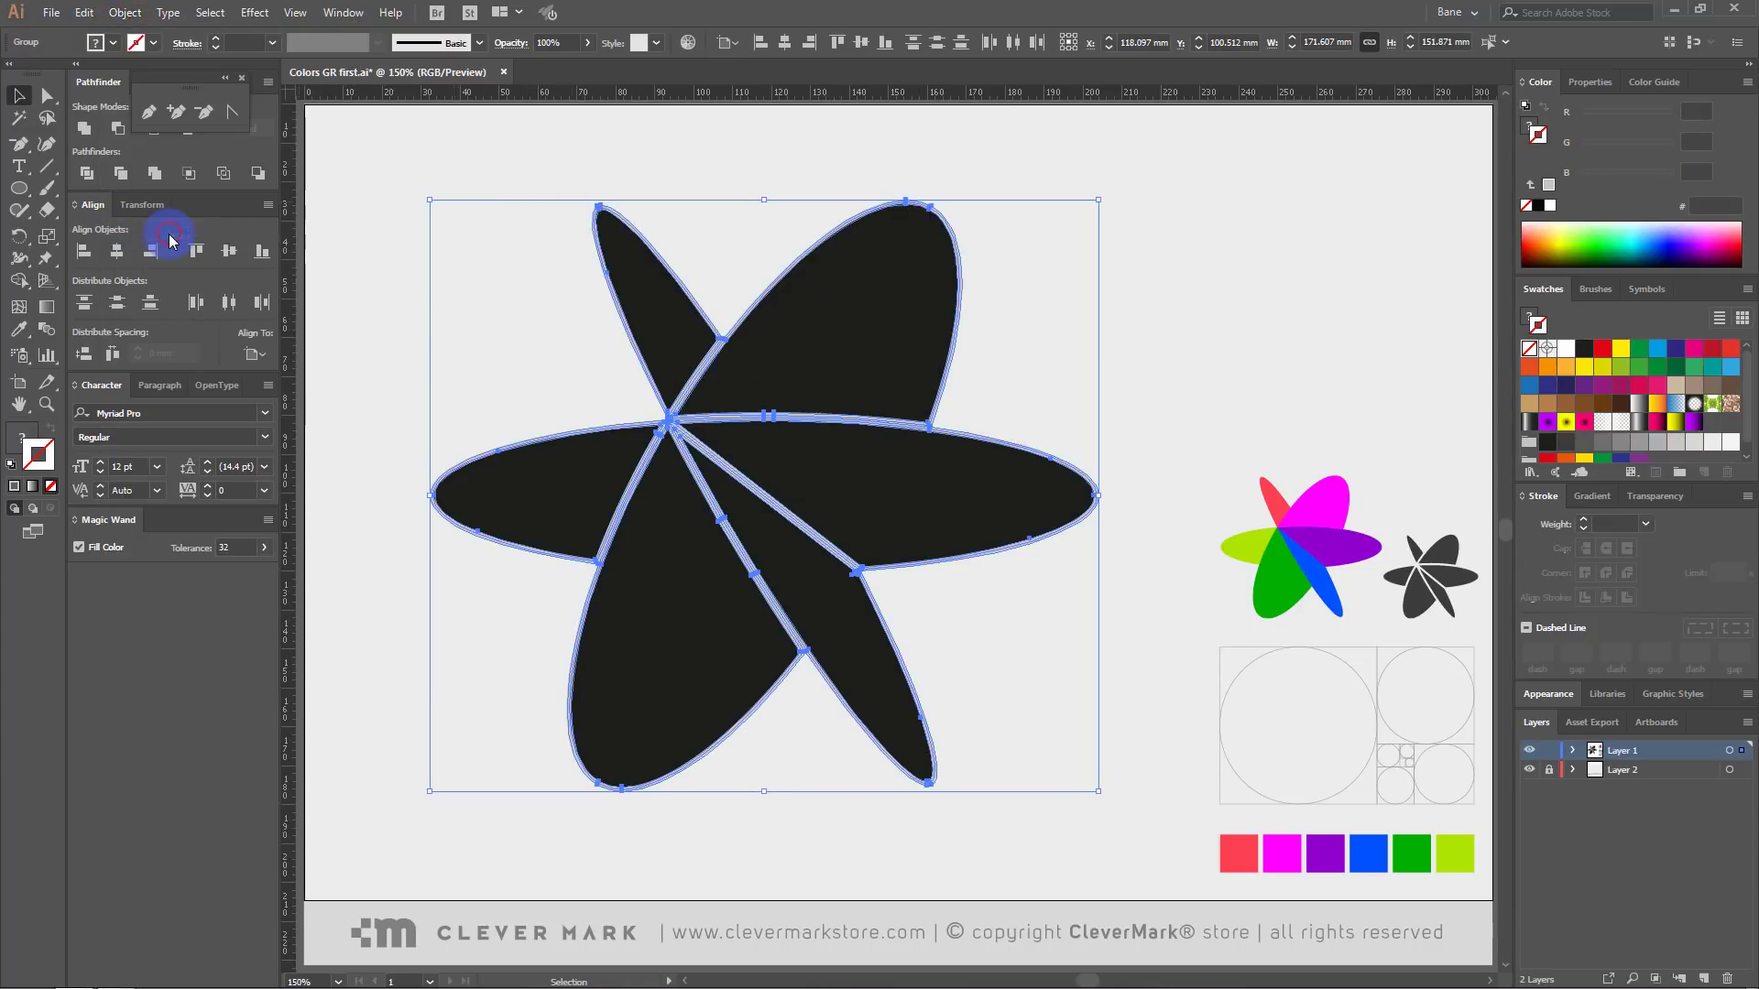
click(121, 177)
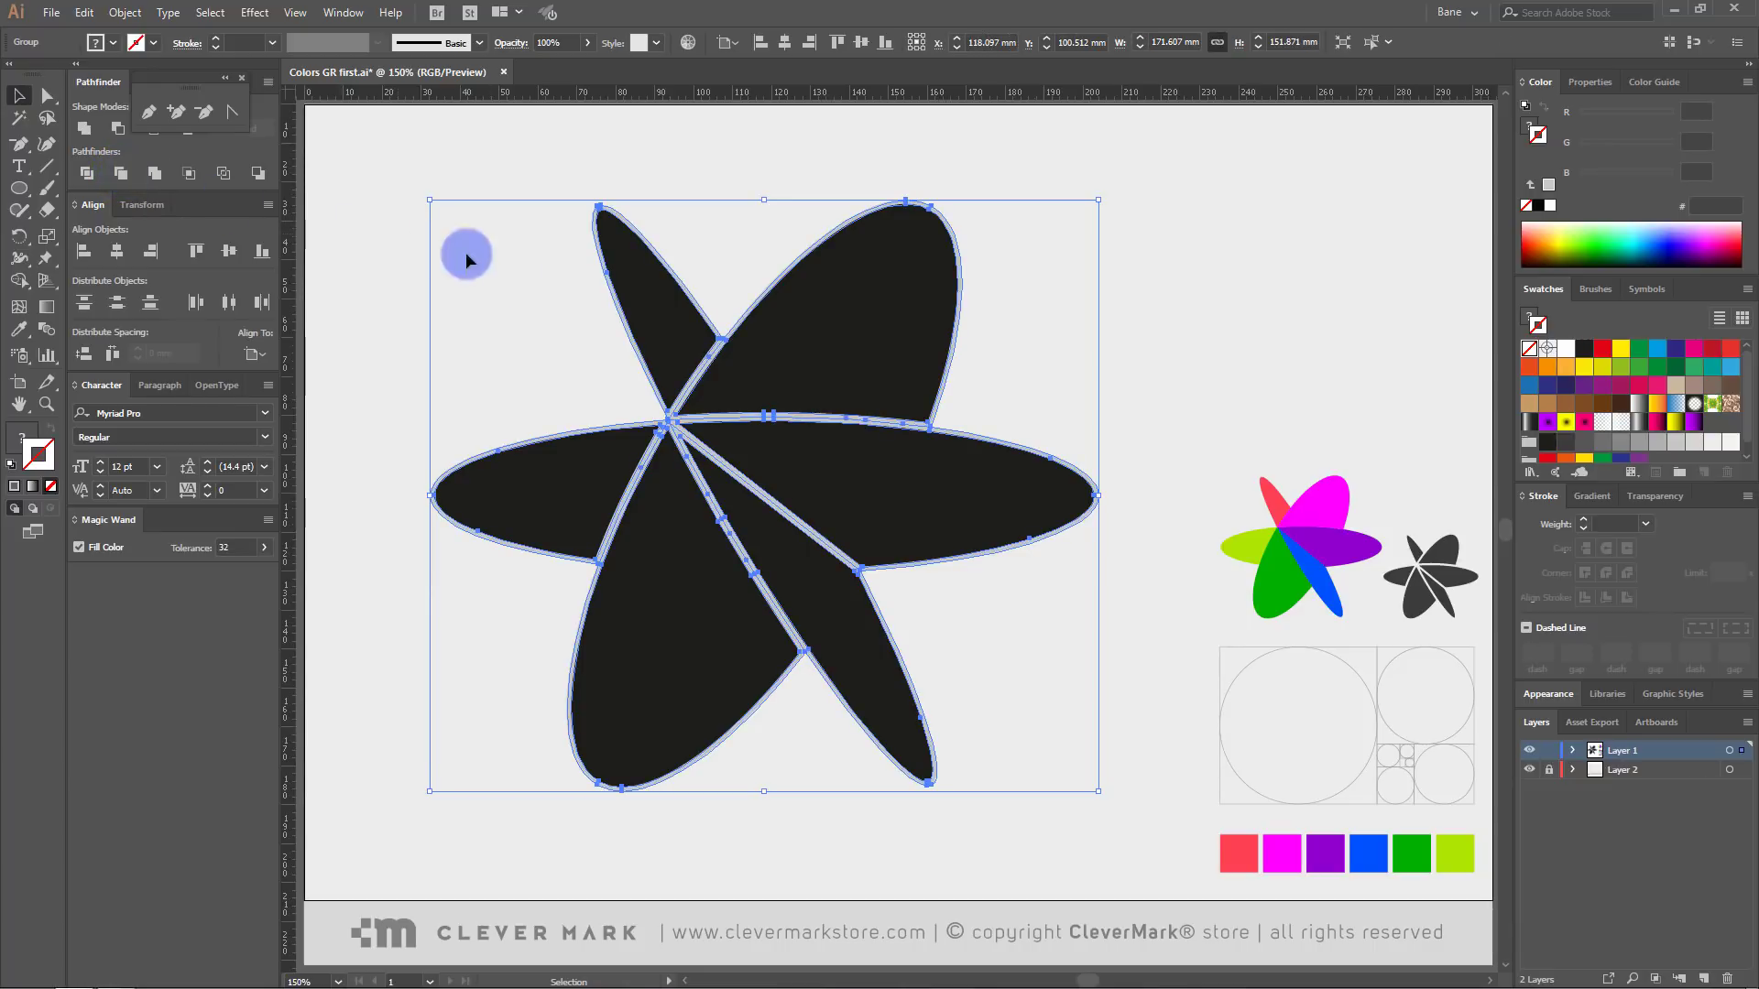
right_click(708, 349)
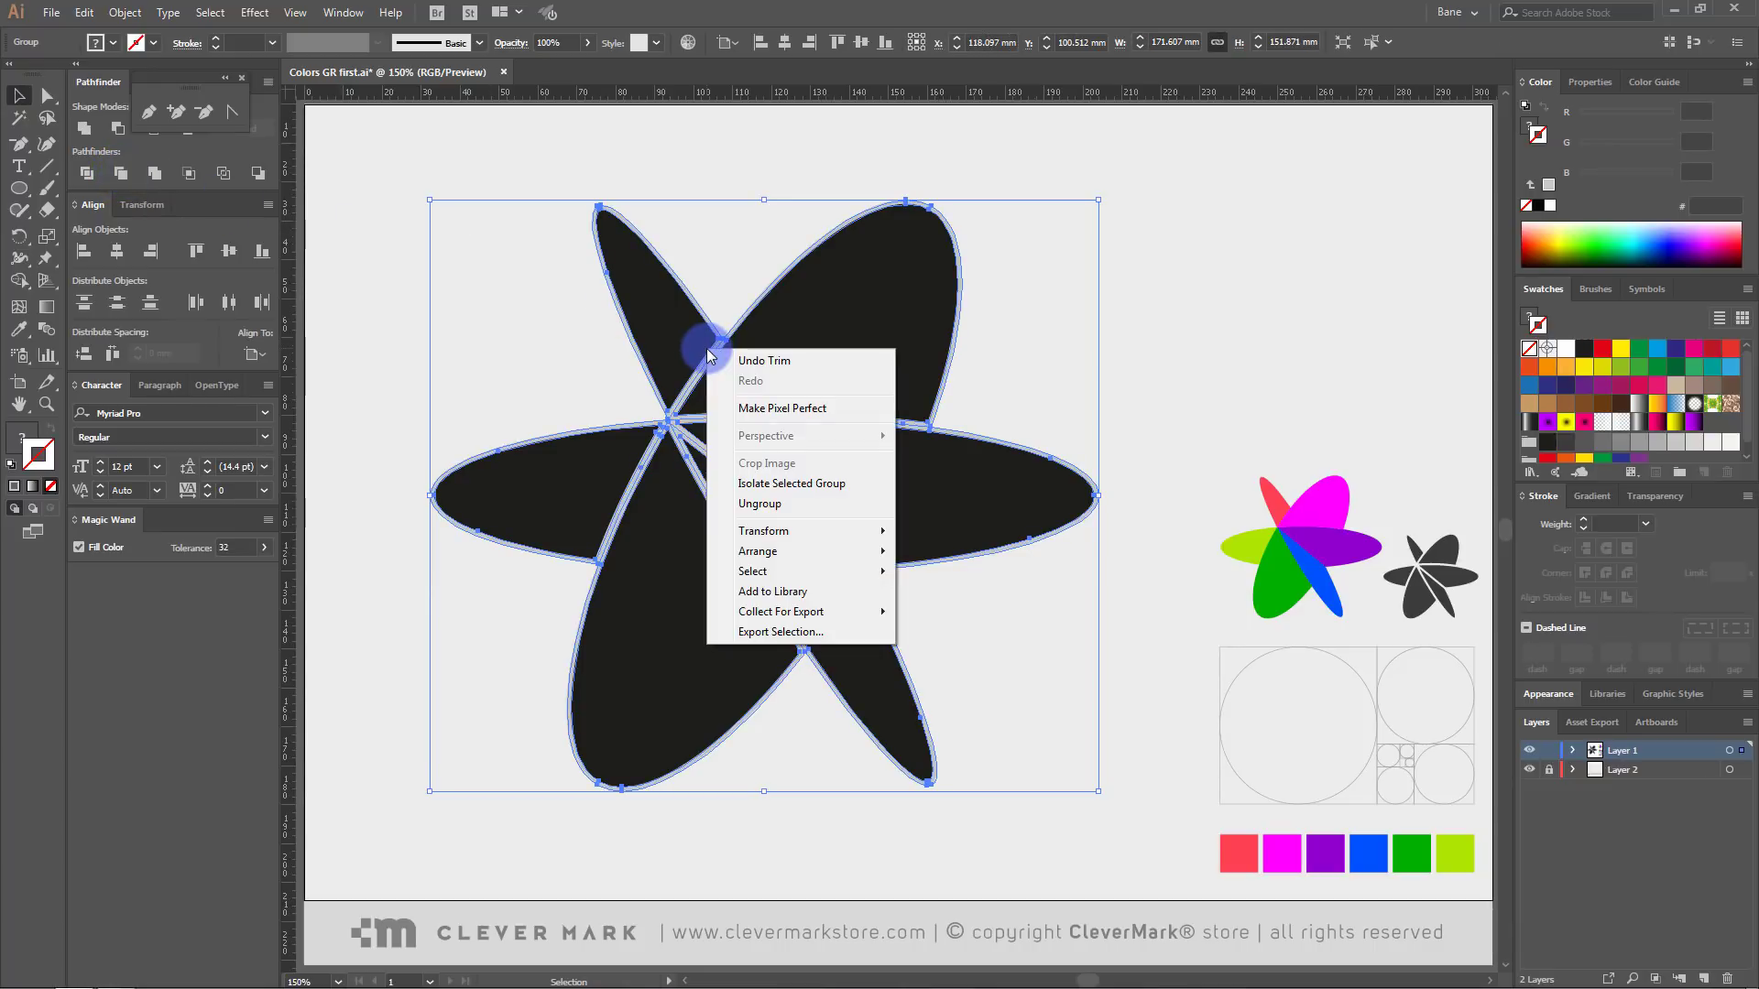
- Ungroup the trimmed star and delete the three grey gap pieces between petals
click(753, 502)
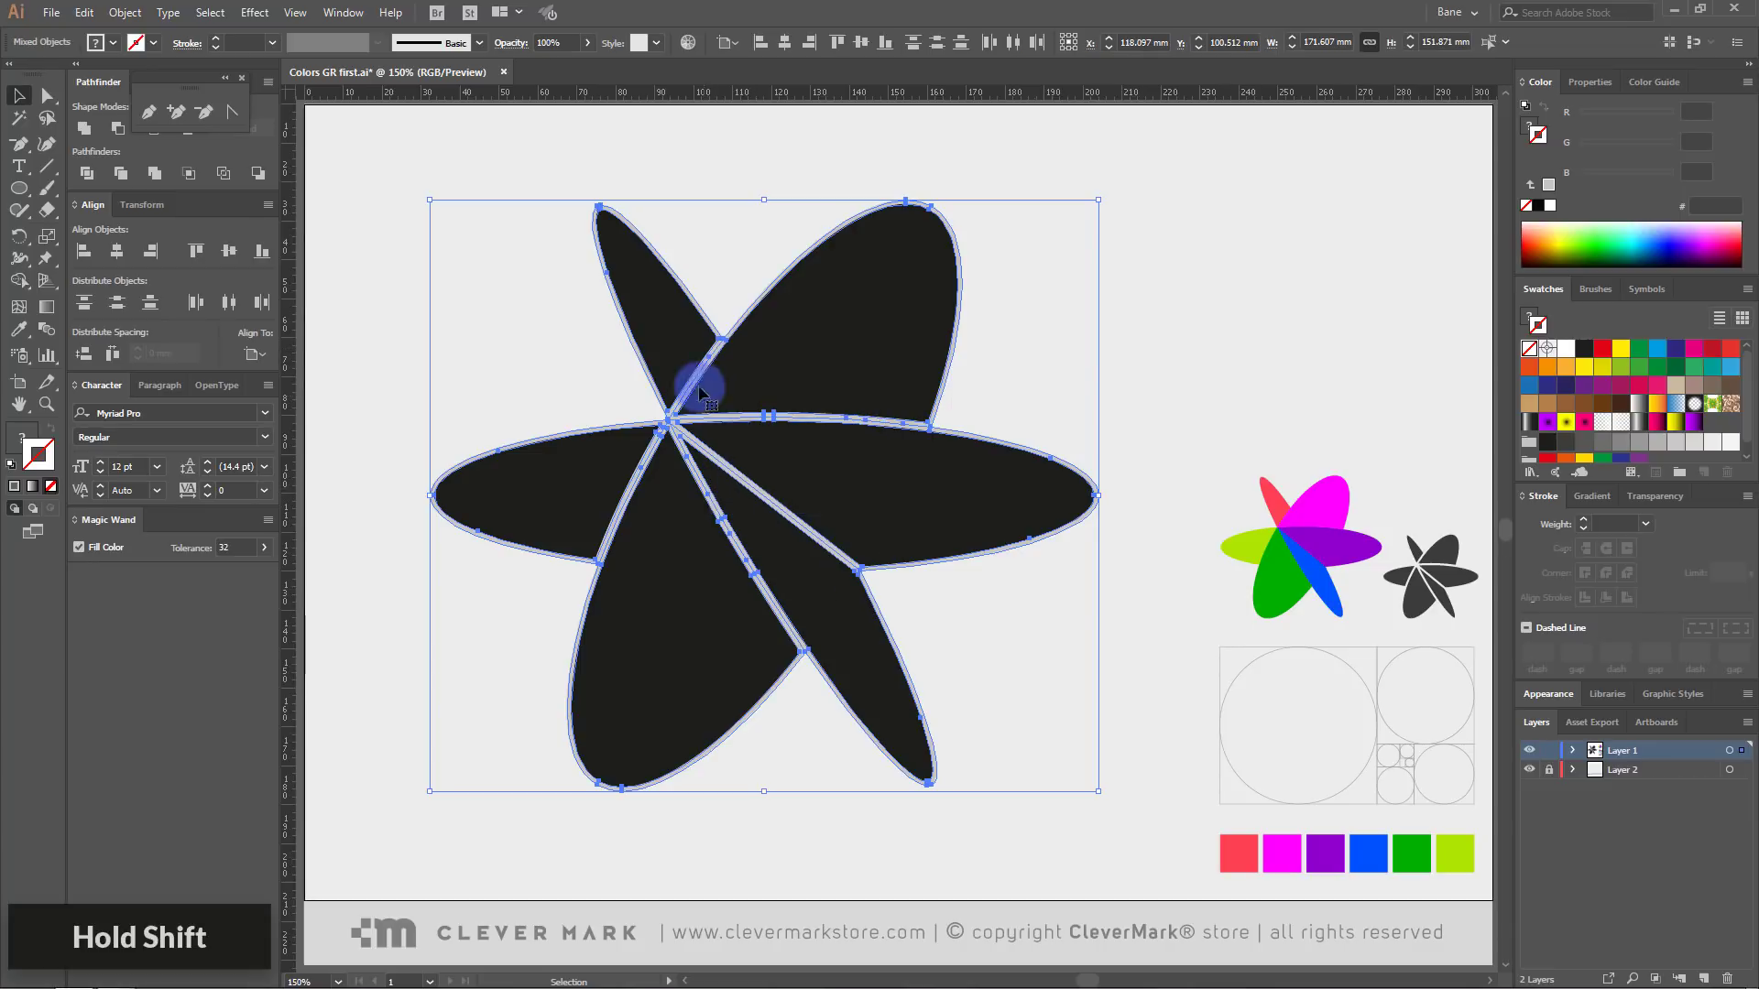
shift+click(666, 320)
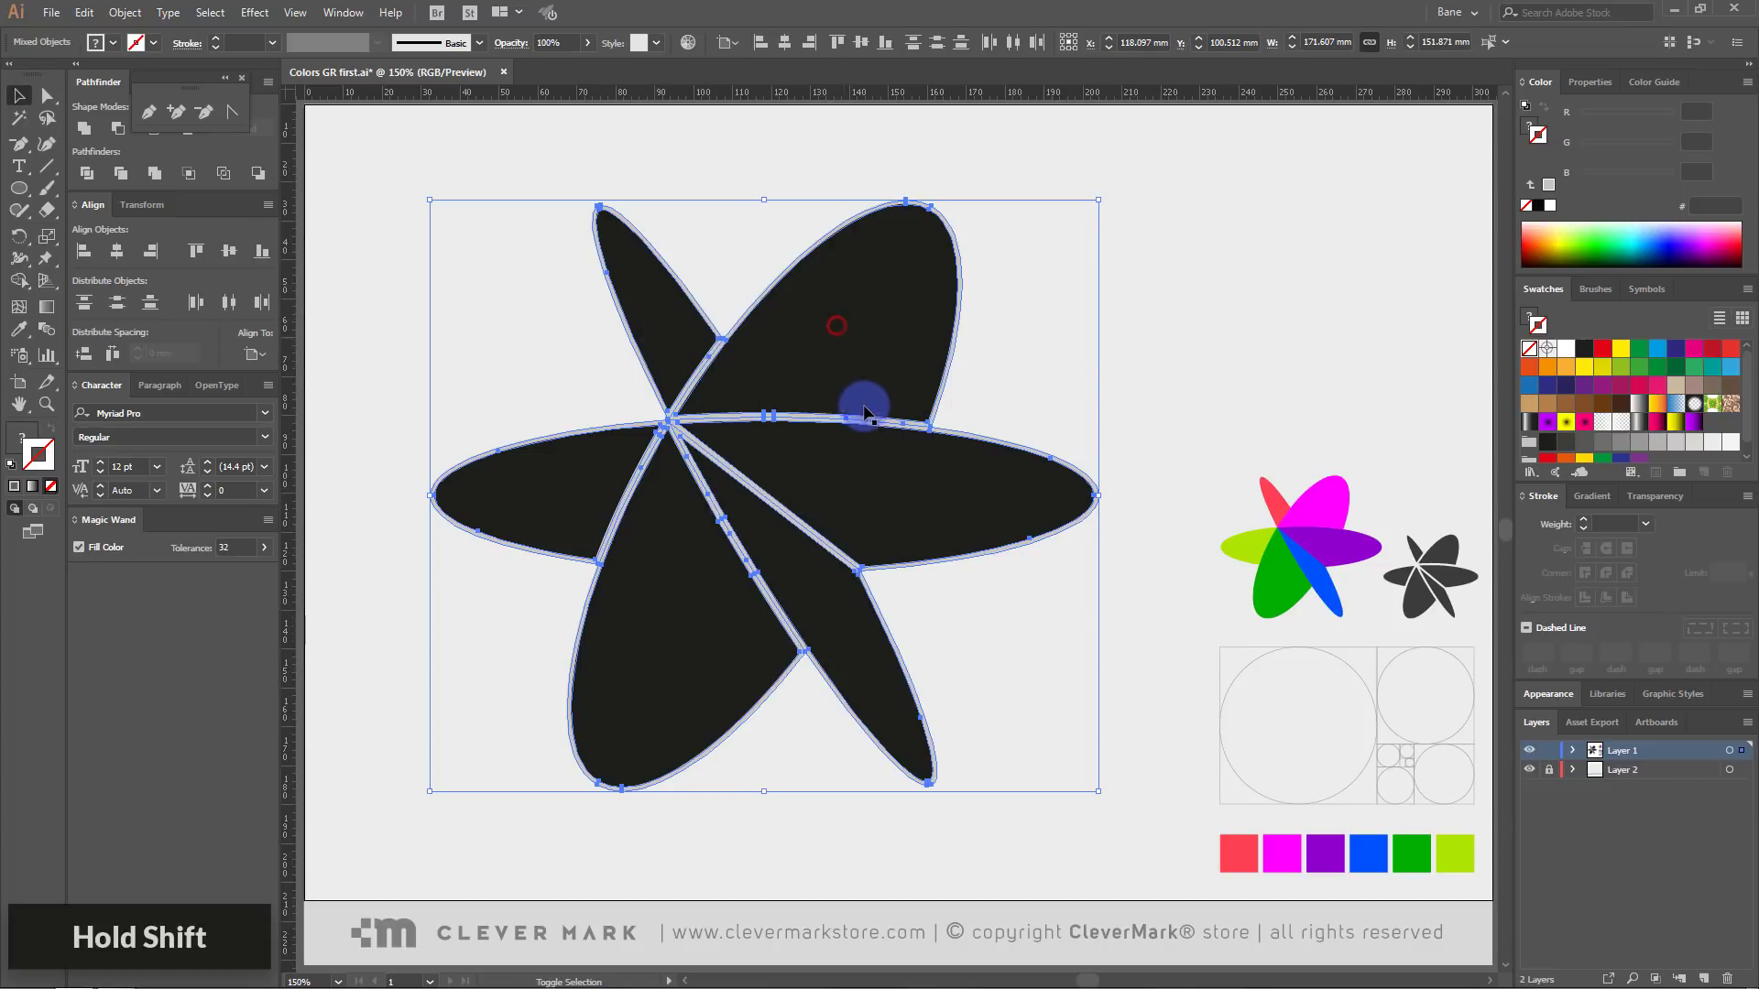
shift+click(829, 609)
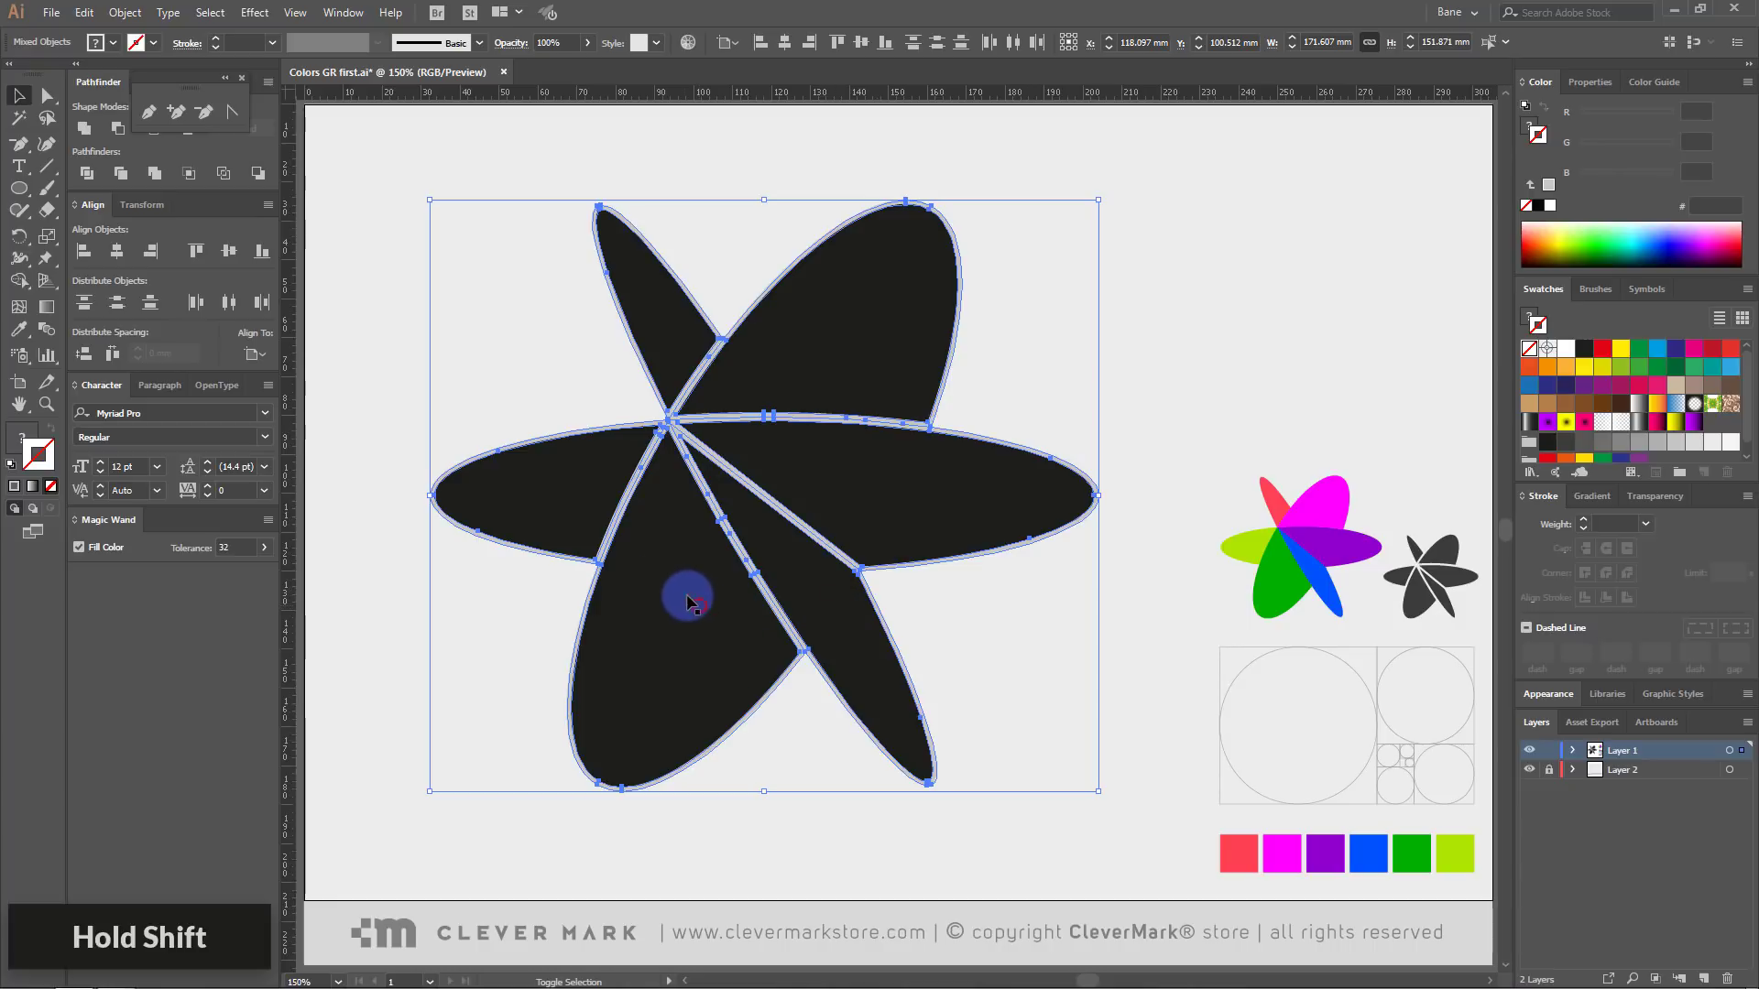
click(576, 496)
key(Delete)
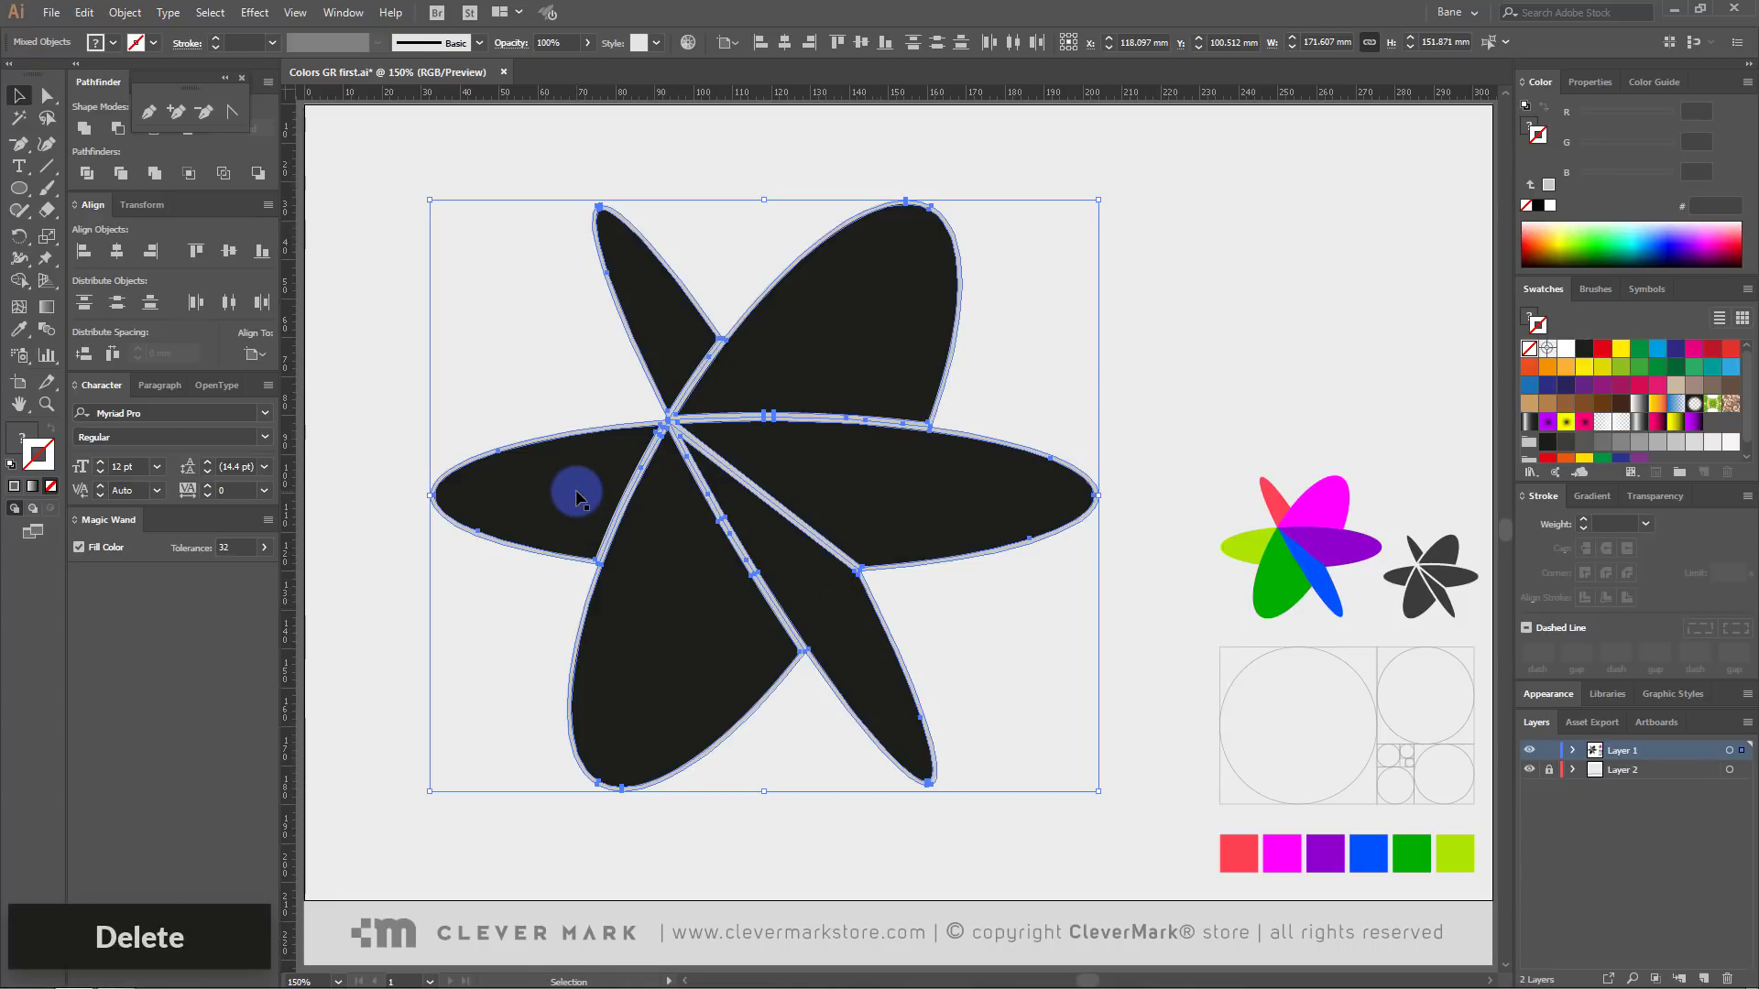